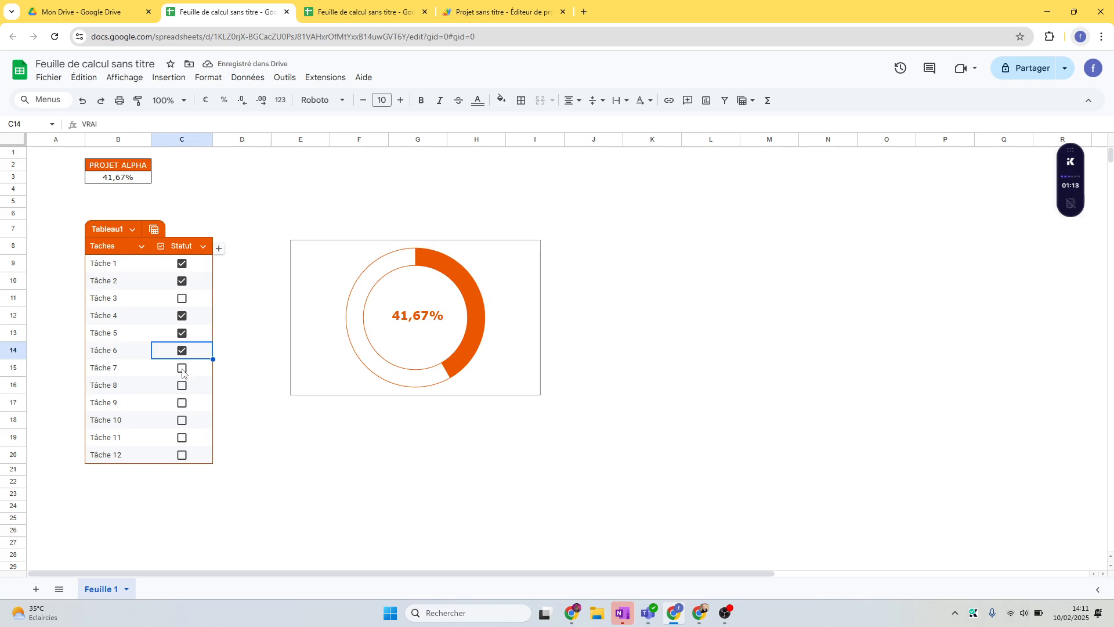
Mark Tâche 3 and Tâche 7 as completed in the task table
{"action": "left_click", "coordinate": [182, 369]}
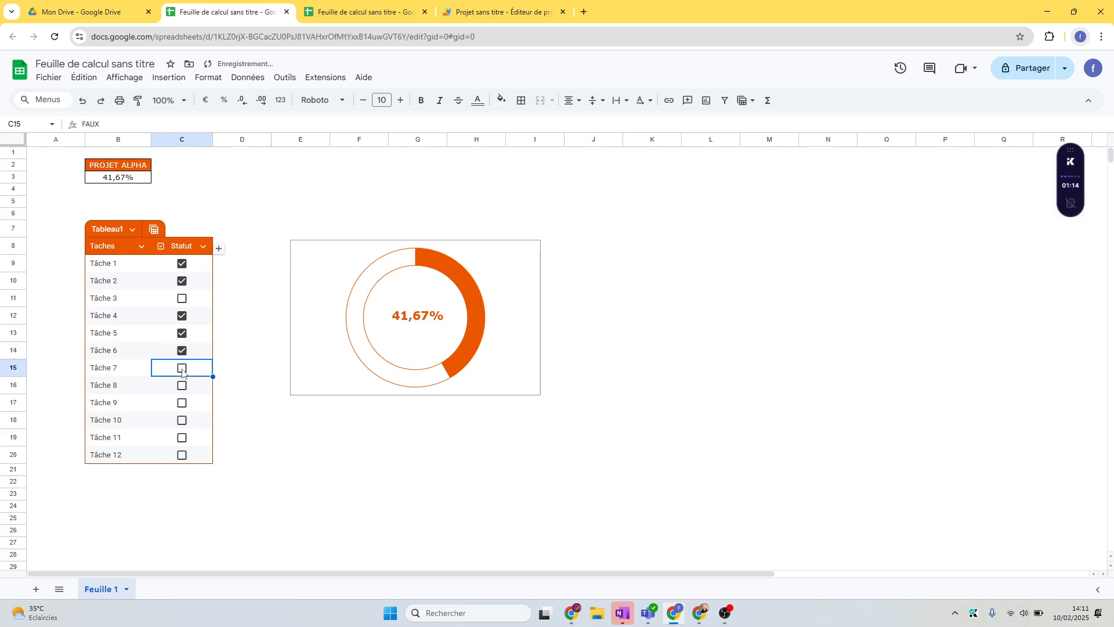
{"action": "left_click", "coordinate": [181, 299]}
{"action": "left_click", "coordinate": [184, 369]}
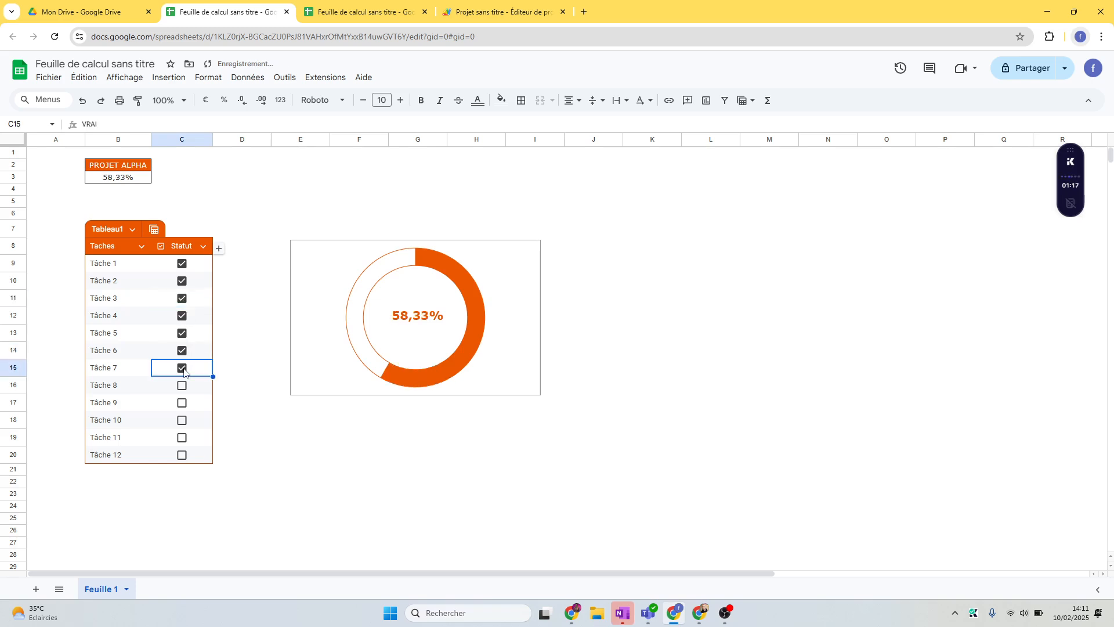
Clear the completion checkboxes of Tâche 7 and Tâche 6
{"action": "left_click", "coordinate": [183, 368]}
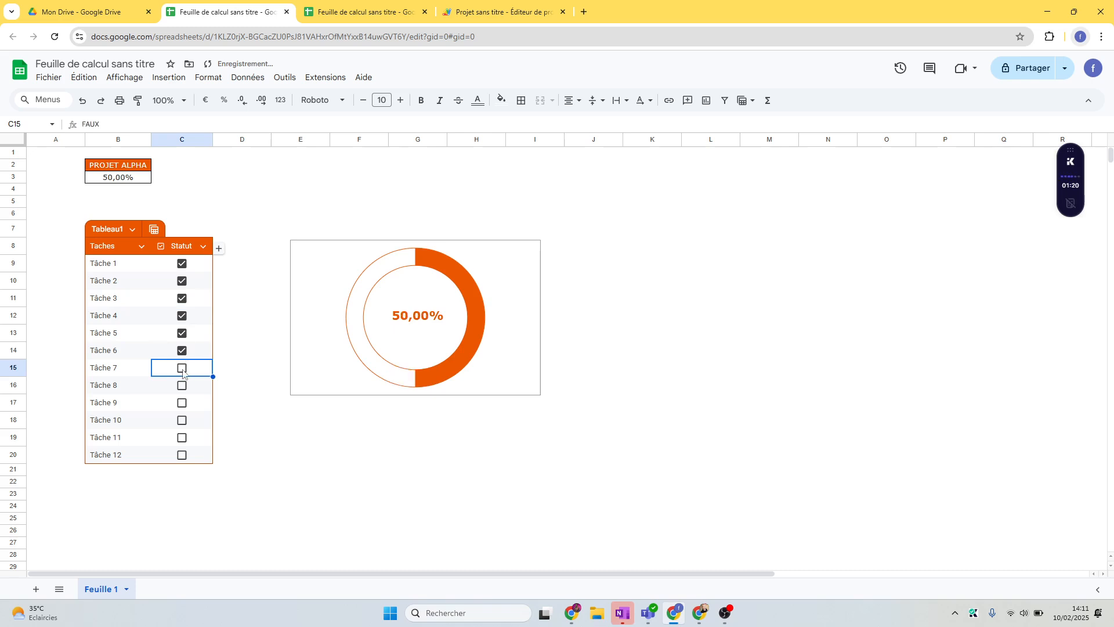
{"action": "left_click", "coordinate": [183, 351]}
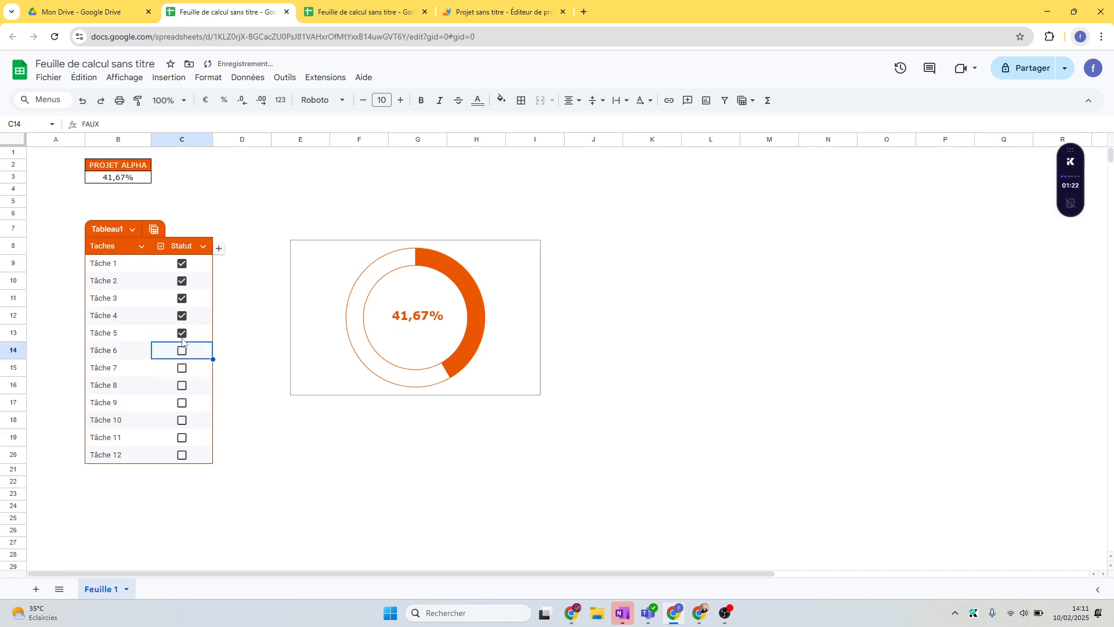
{"action": "left_click", "coordinate": [182, 336]}
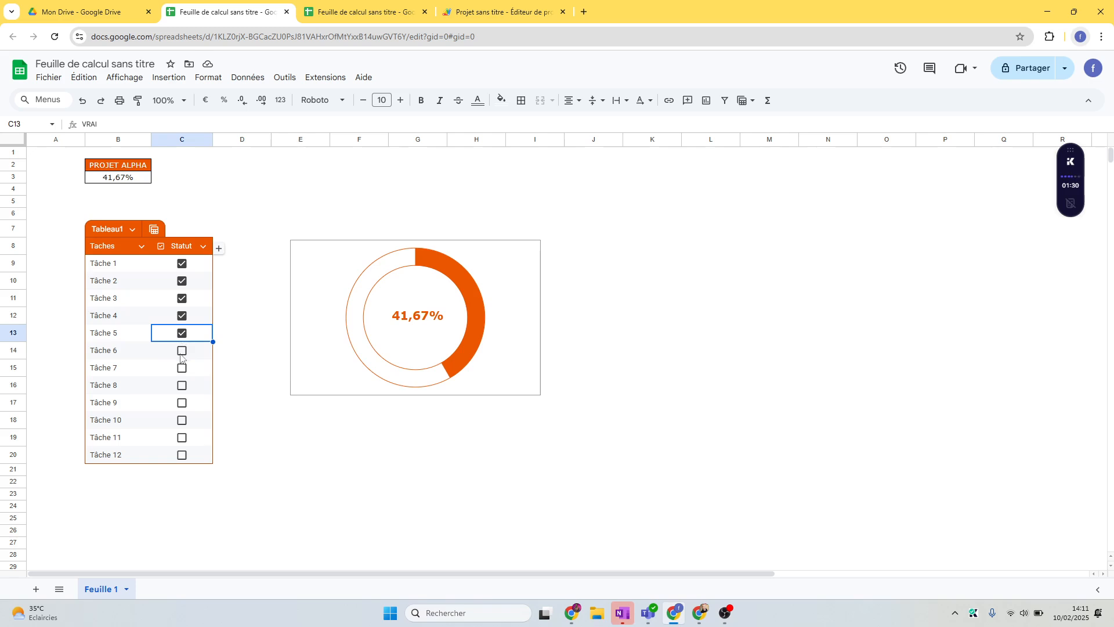
Mark Tâche 6 through Tâche 10 as completed in the task table
{"action": "left_click", "coordinate": [181, 354]}
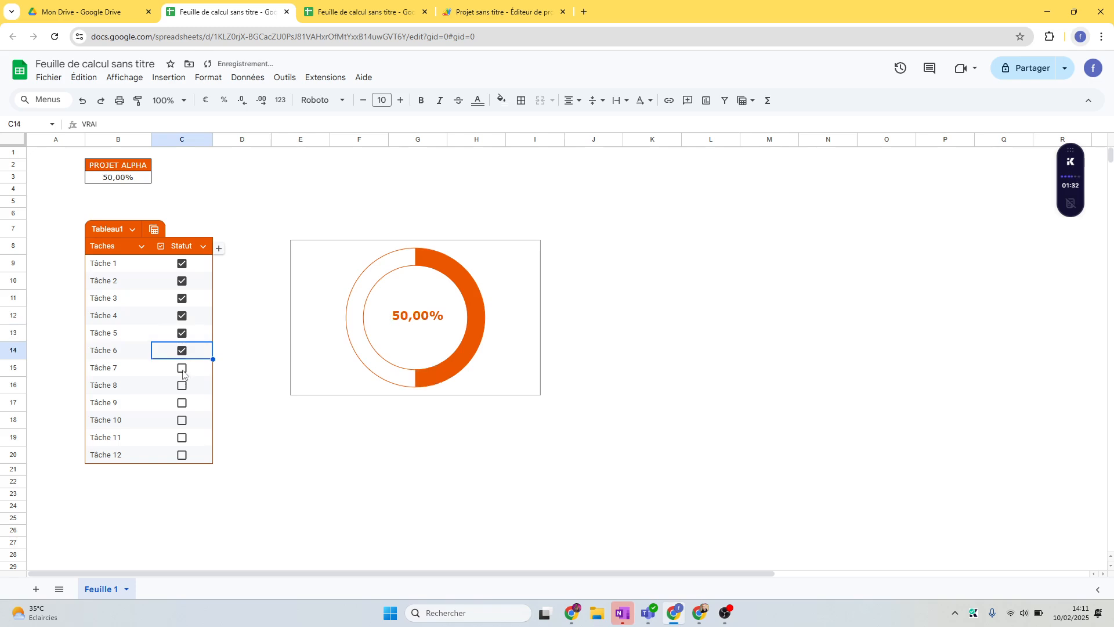
{"action": "left_click", "coordinate": [179, 371]}
{"action": "left_click", "coordinate": [182, 386]}
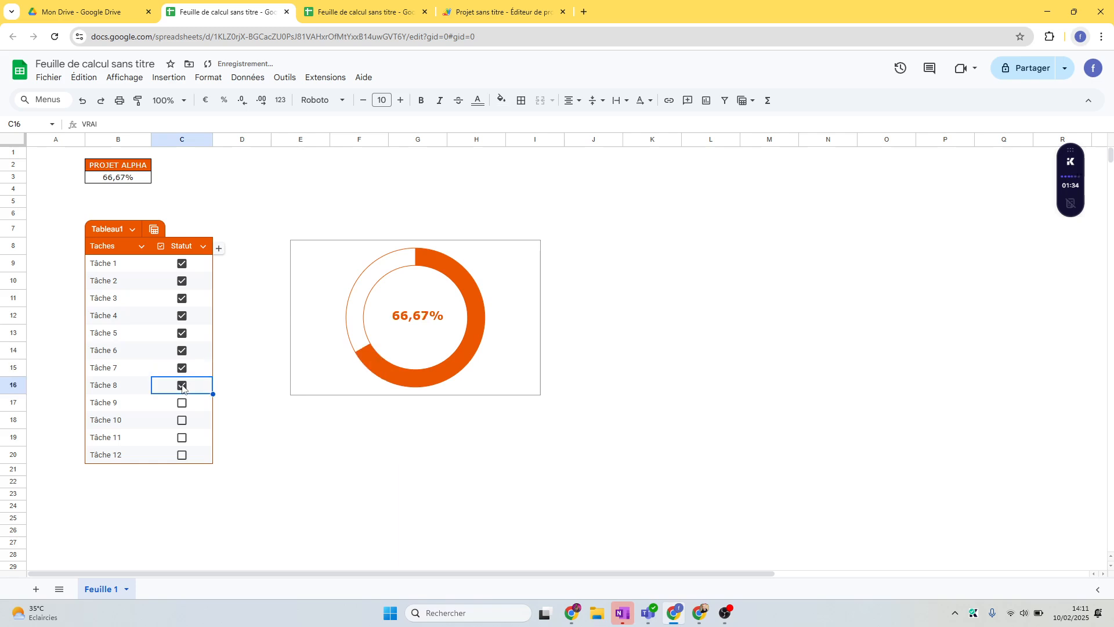
{"action": "left_click", "coordinate": [182, 405]}
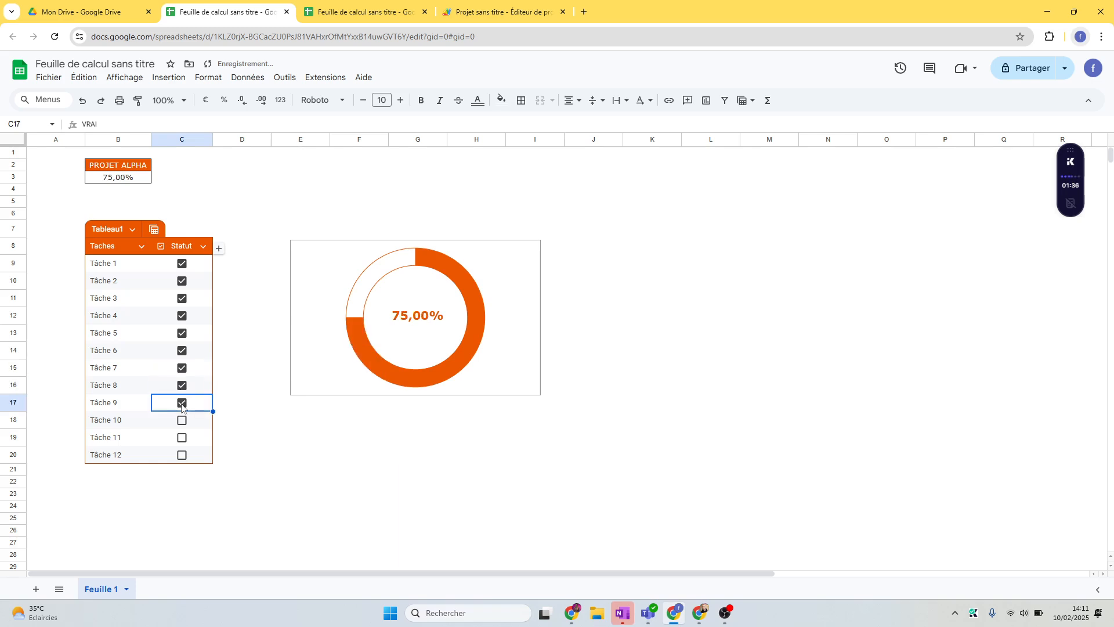
{"action": "left_click", "coordinate": [180, 423]}
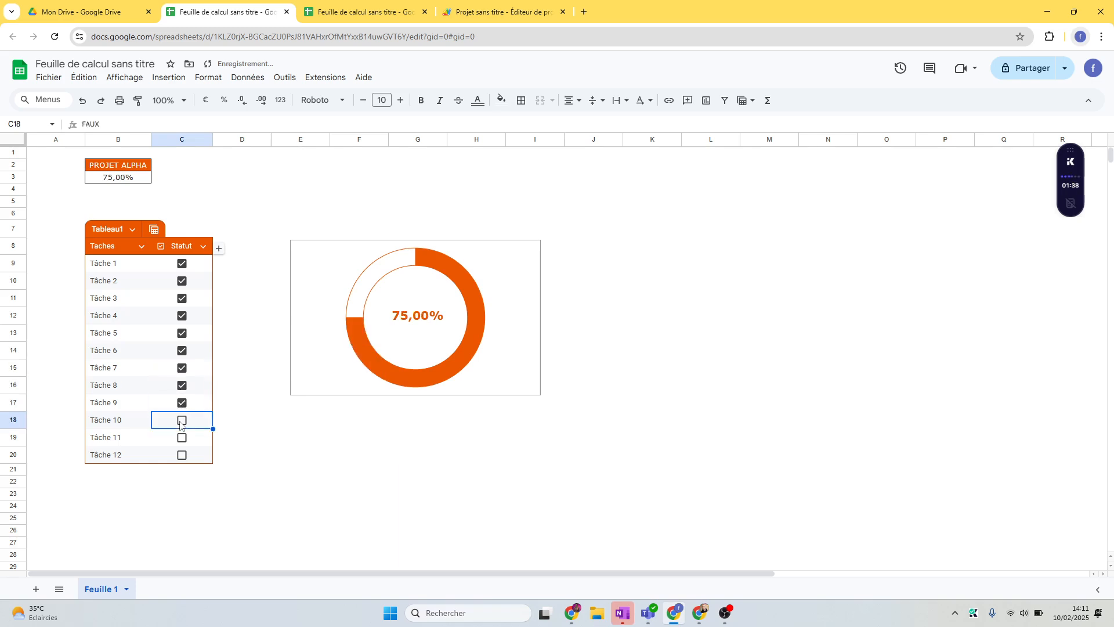
{"action": "left_click", "coordinate": [180, 423]}
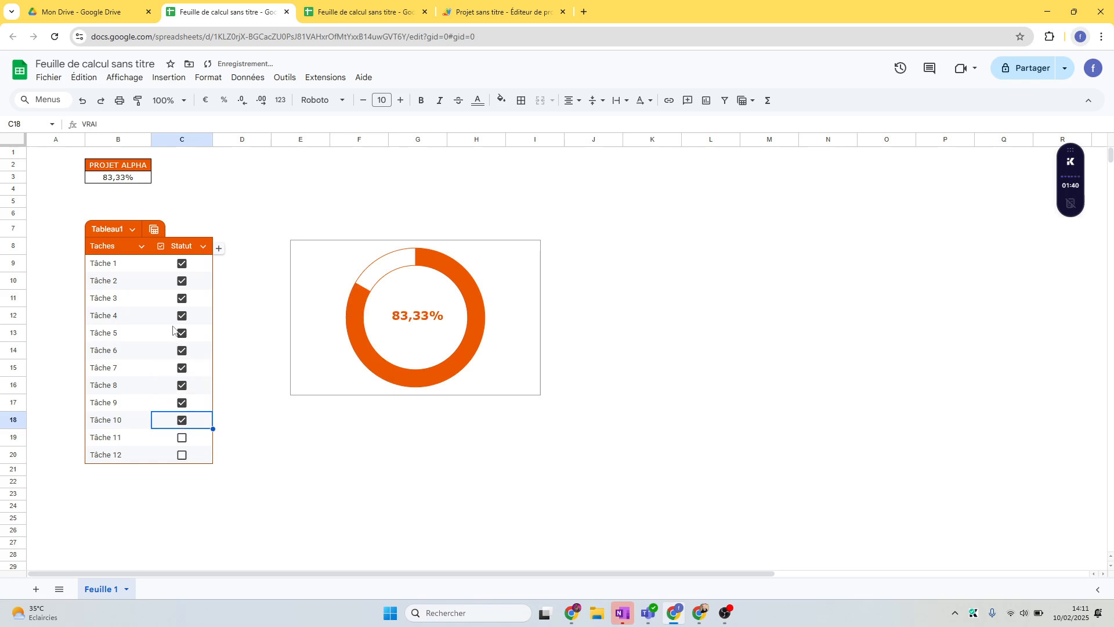
Add a new sheet to the spreadsheet and hide its gridlines
{"action": "left_click", "coordinate": [36, 590]}
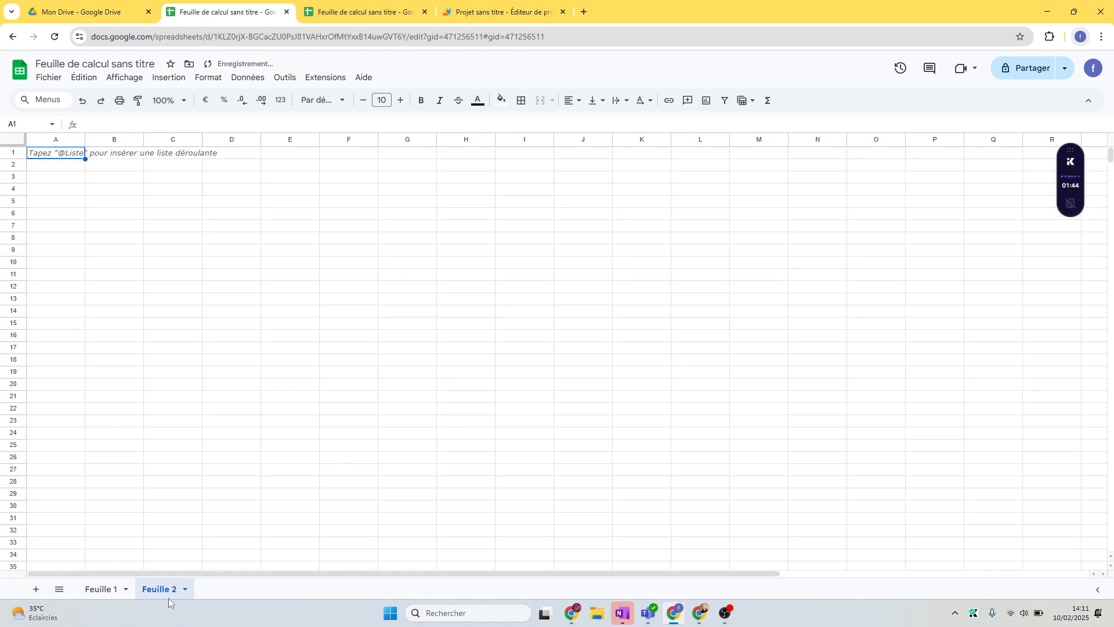
{"action": "left_click", "coordinate": [121, 85]}
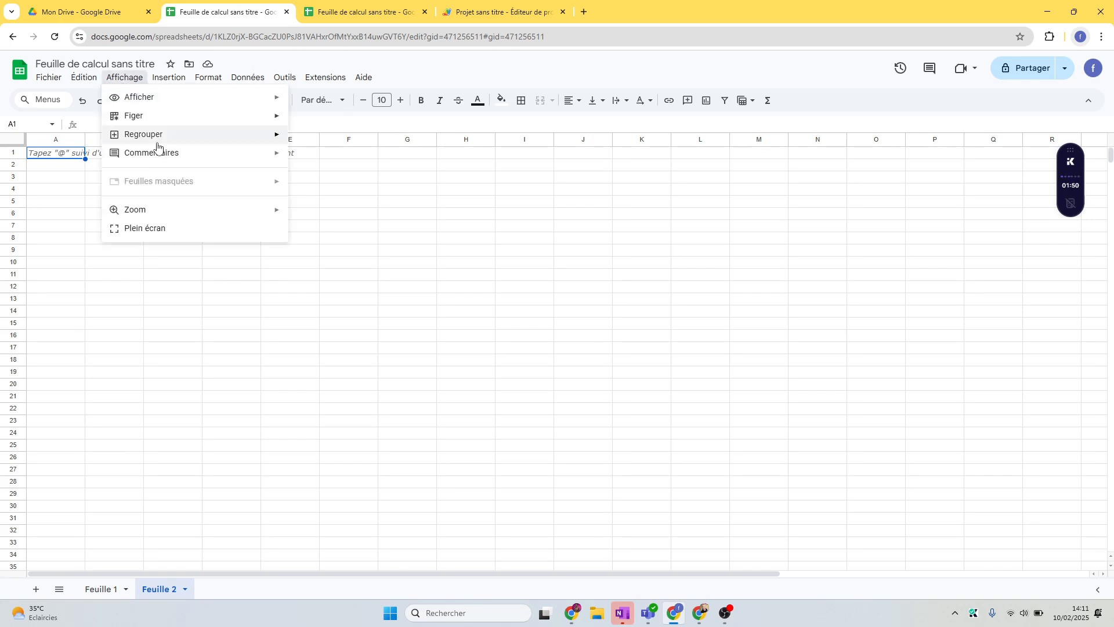
{"action": "mouse_move", "coordinate": [238, 118]}
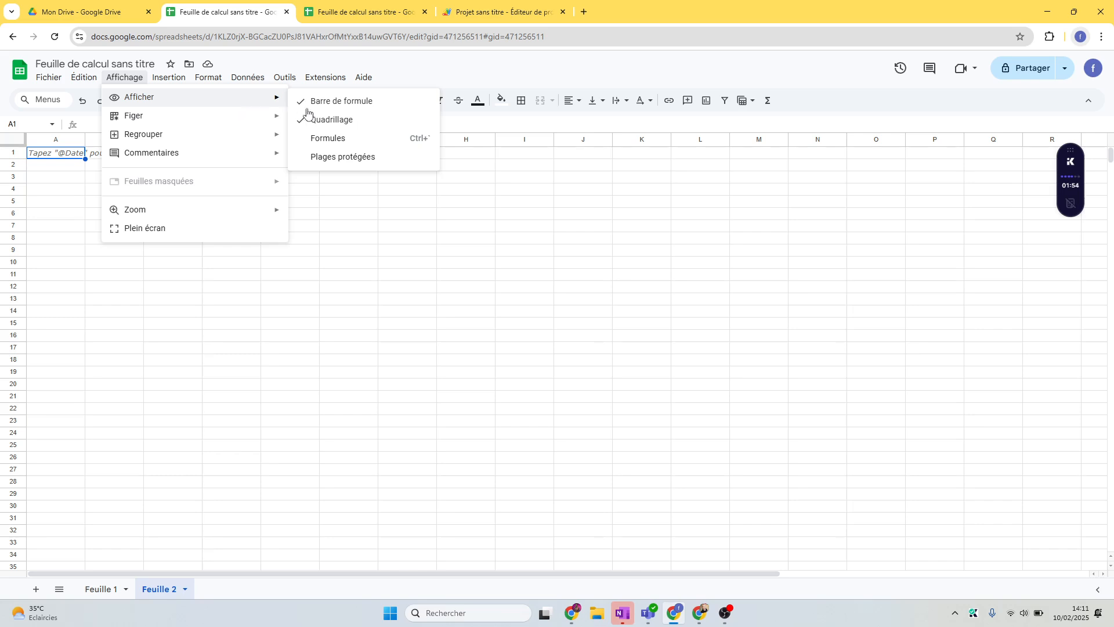
{"action": "left_click", "coordinate": [318, 119]}
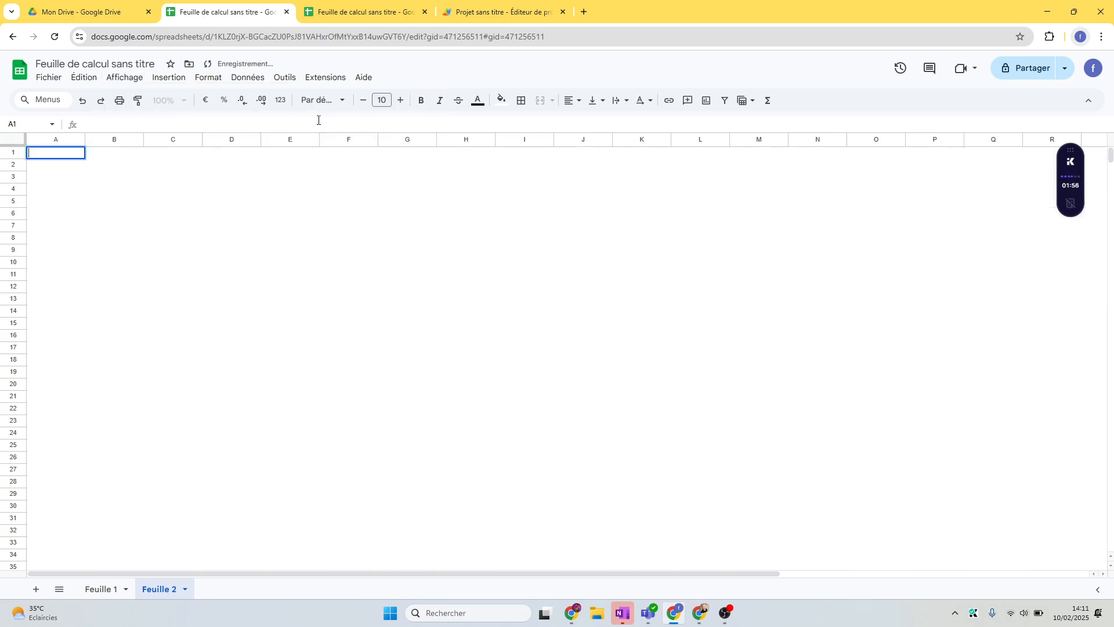
{"action": "left_click", "coordinate": [218, 289]}
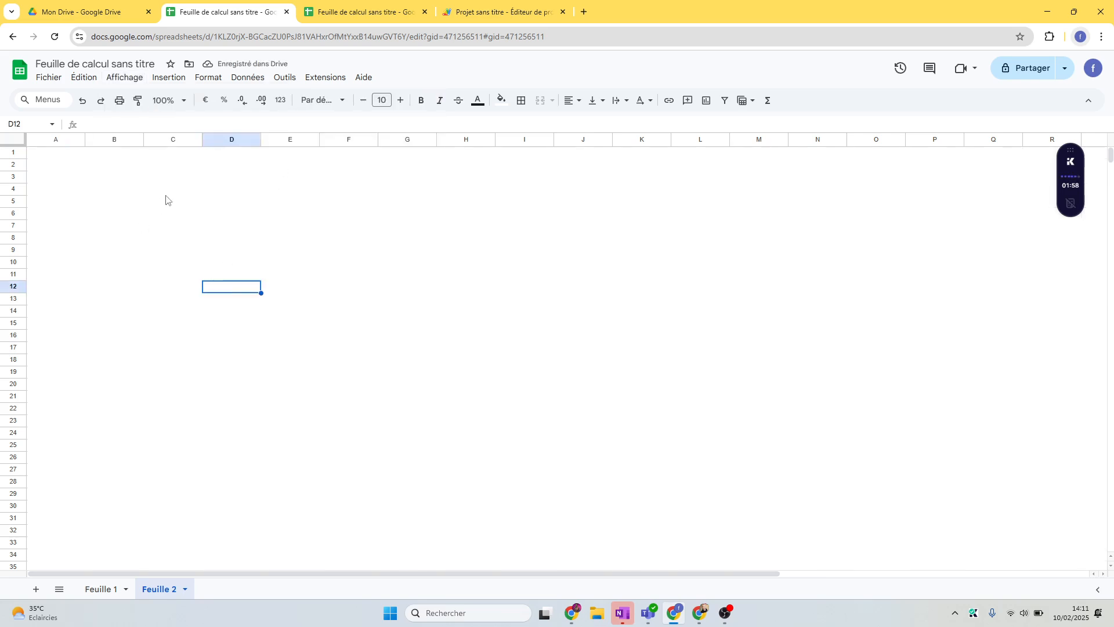
Enter the title "Projet ALPHA" in cell B2 of Feuille 2
{"action": "left_click", "coordinate": [98, 590]}
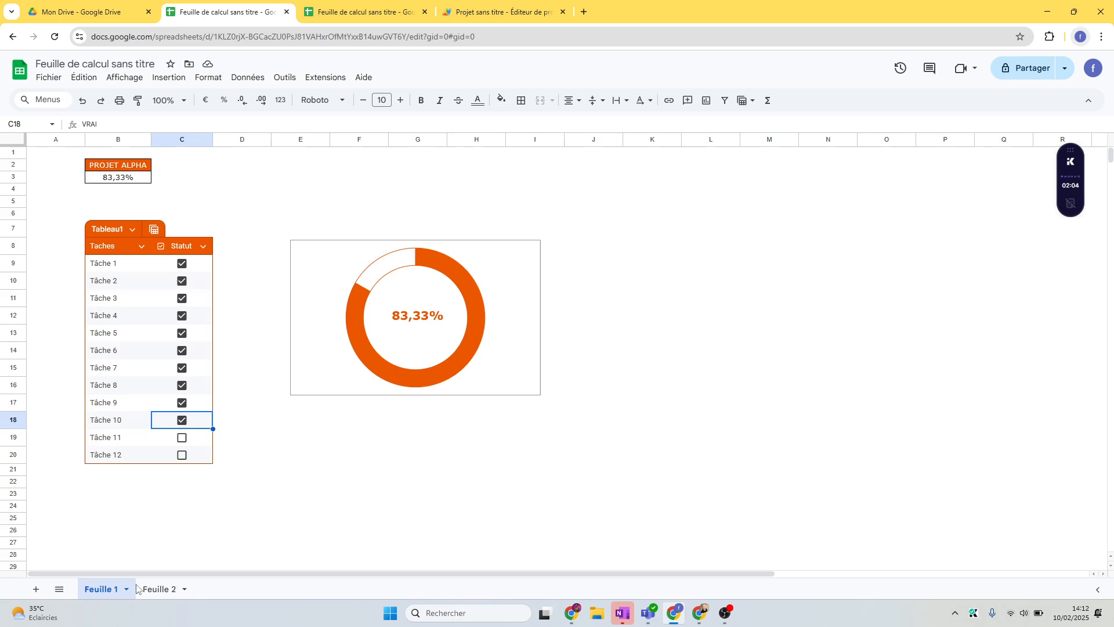
{"action": "left_click", "coordinate": [159, 590]}
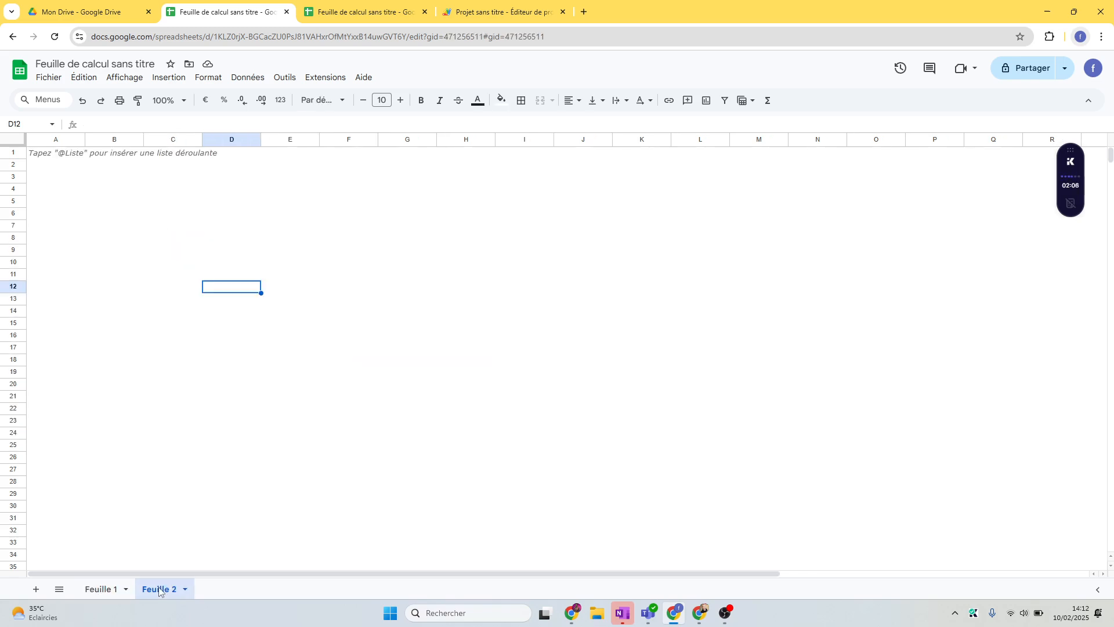
{"action": "left_click", "coordinate": [110, 168]}
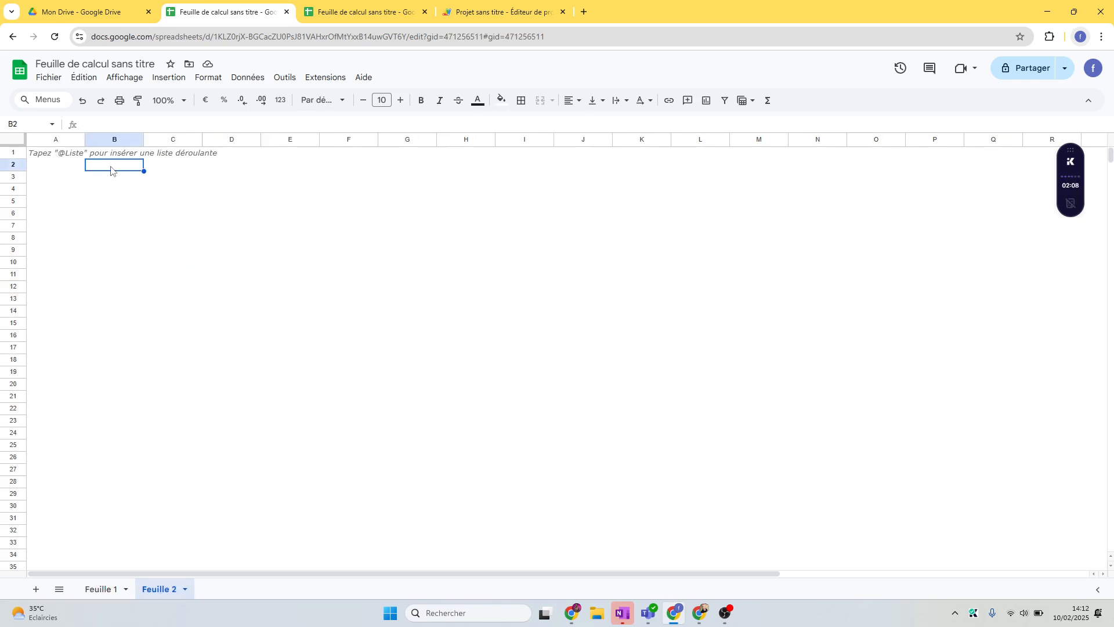
{"action": "type", "text": "Projet A"}
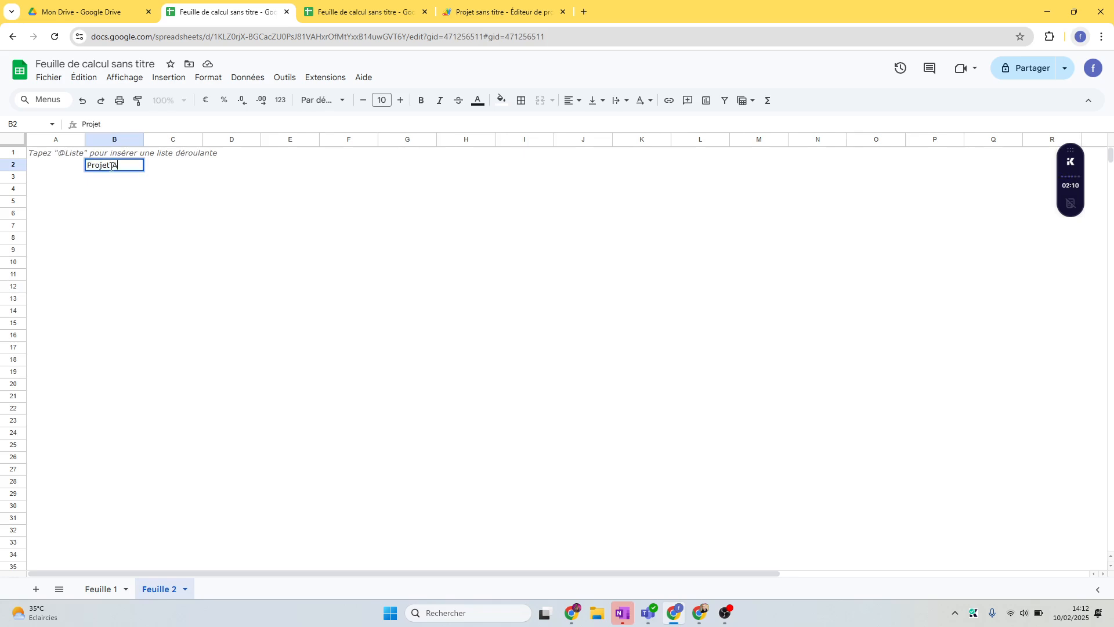
{"action": "type", "text": "LPHA"}
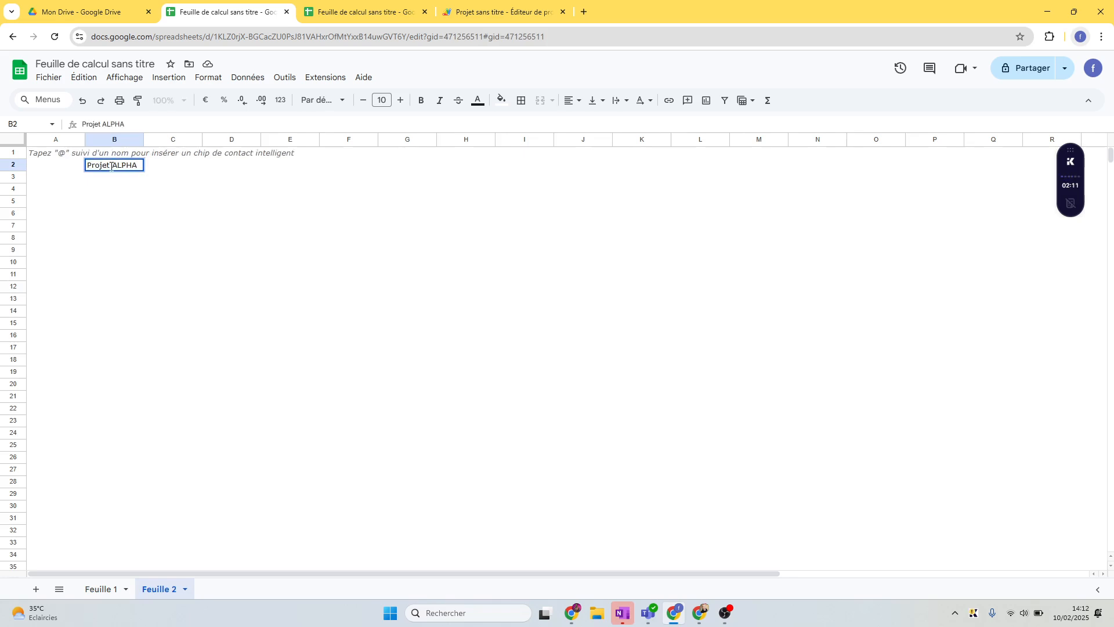
{"action": "key", "text": "Return"}
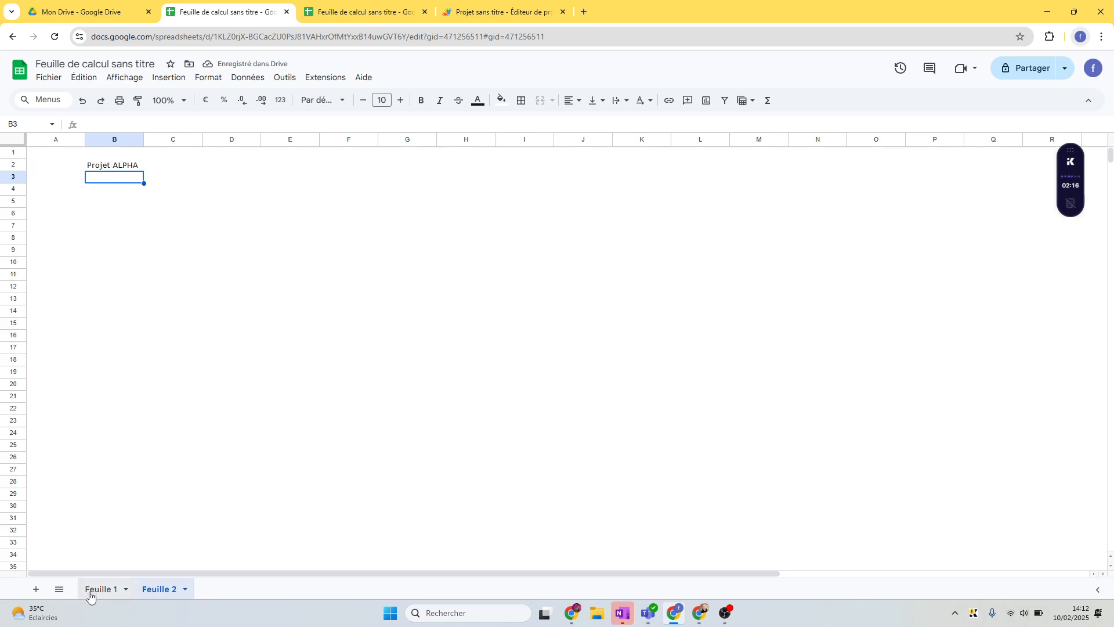
Enter the column headers "Tâches" in B9 and "Statut" in C9 of Feuille 2
{"action": "left_click", "coordinate": [89, 590]}
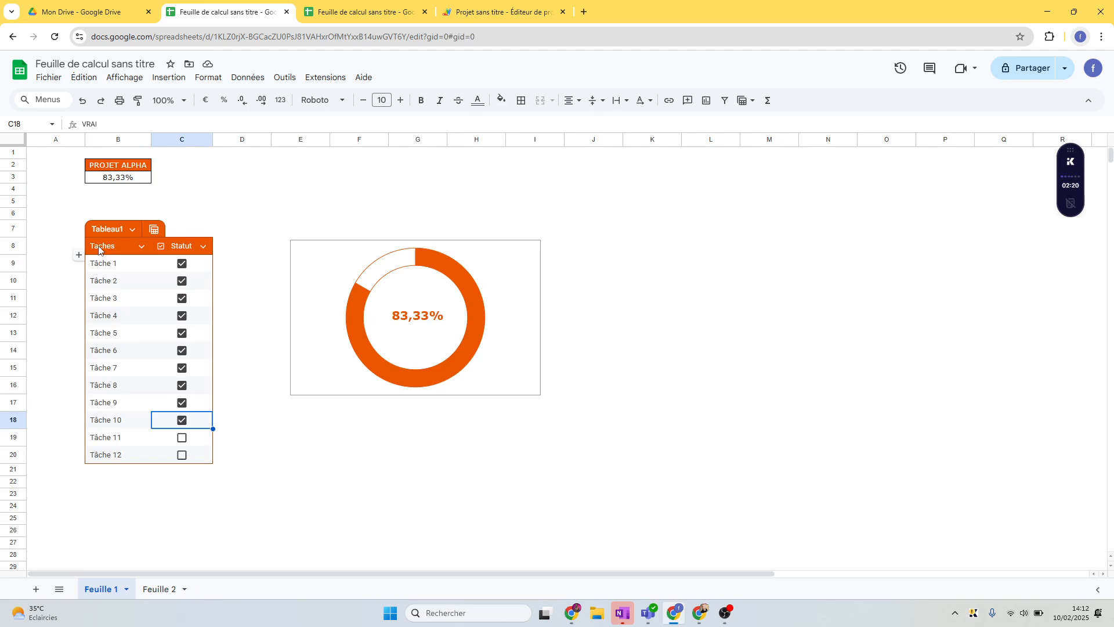
{"action": "double_click", "coordinate": [165, 589]}
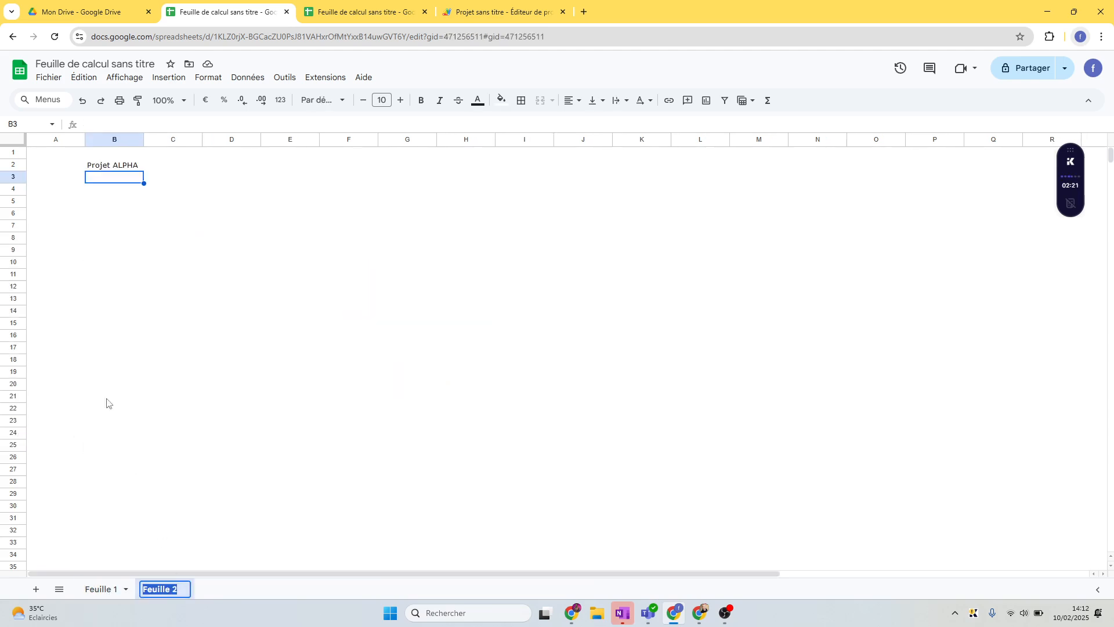
{"action": "double_click", "coordinate": [109, 251]}
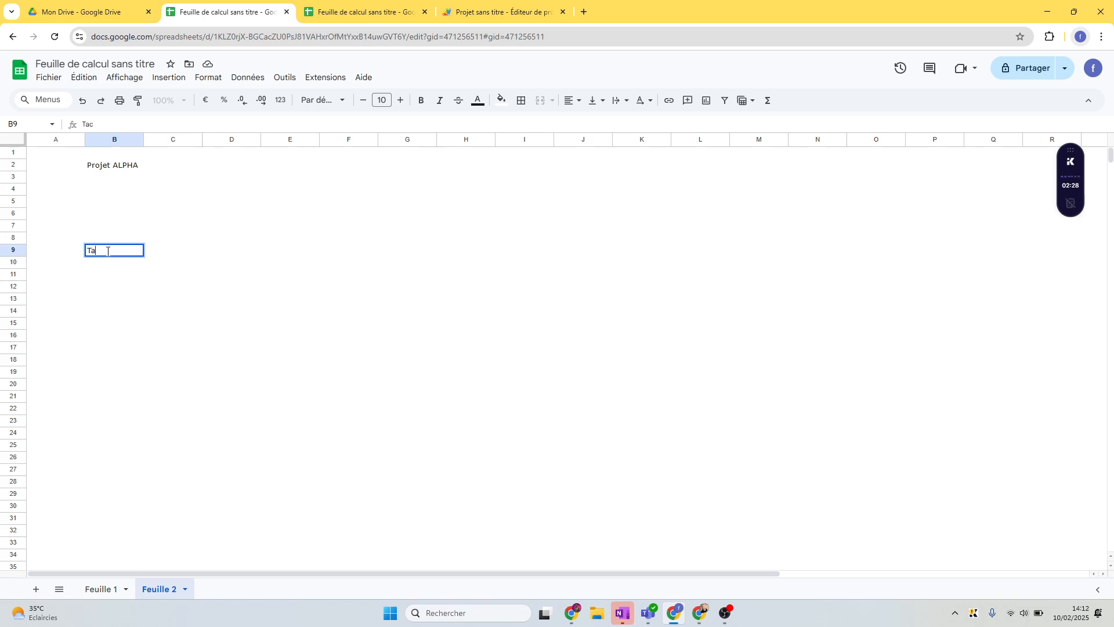
{"action": "type", "text": "Tâches"}
{"action": "key", "text": "Tab"}
{"action": "type", "text": "St"}
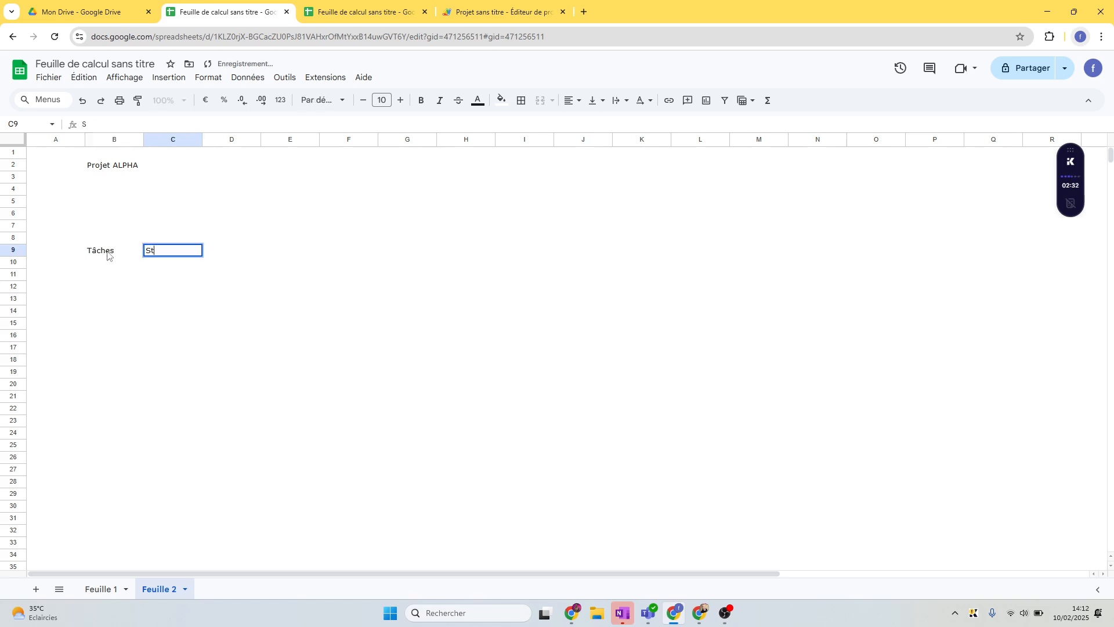
{"action": "type", "text": "atut"}
{"action": "key", "text": "Return"}
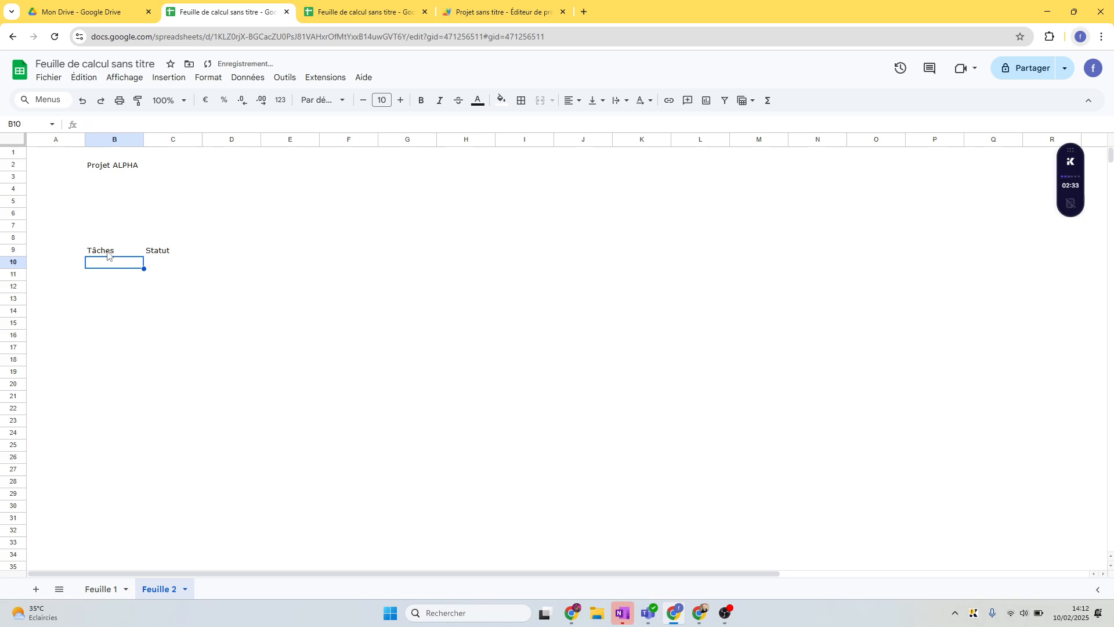
Enter "Tâche 1" in B10 and fill the series down to Tâche 12 in B21
{"action": "type", "text": "Tâche 1"}
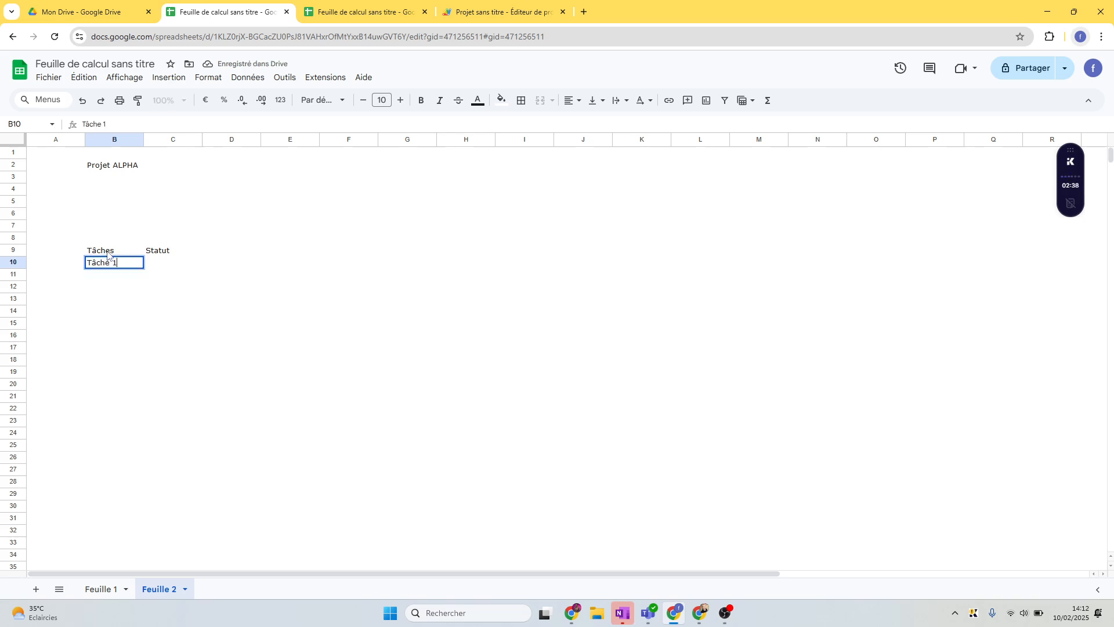
{"action": "key", "text": "Return"}
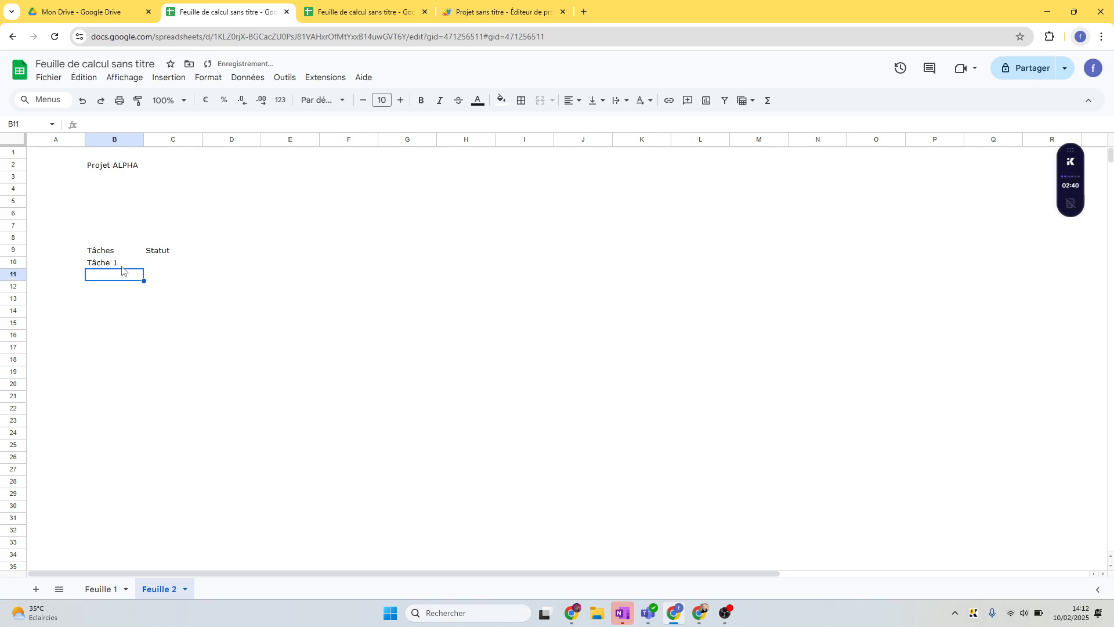
{"action": "left_click", "coordinate": [128, 265]}
{"action": "left_click_drag", "start_coordinate": [143, 268], "coordinate": [138, 419]}
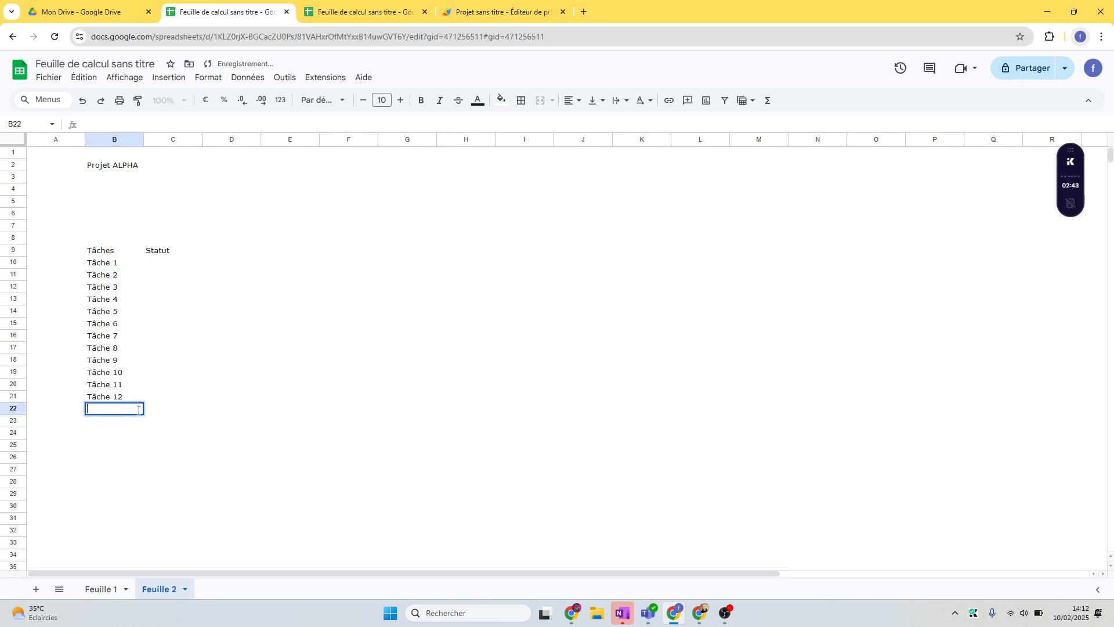
Insert checkboxes in C10:C21 under the Statut header and tick the one for Tâche 1
{"action": "left_click", "coordinate": [157, 267]}
{"action": "left_click_drag", "start_coordinate": [160, 263], "coordinate": [158, 279]}
{"action": "left_click_drag", "start_coordinate": [158, 323], "coordinate": [156, 386]}
{"action": "left_click", "coordinate": [161, 262]}
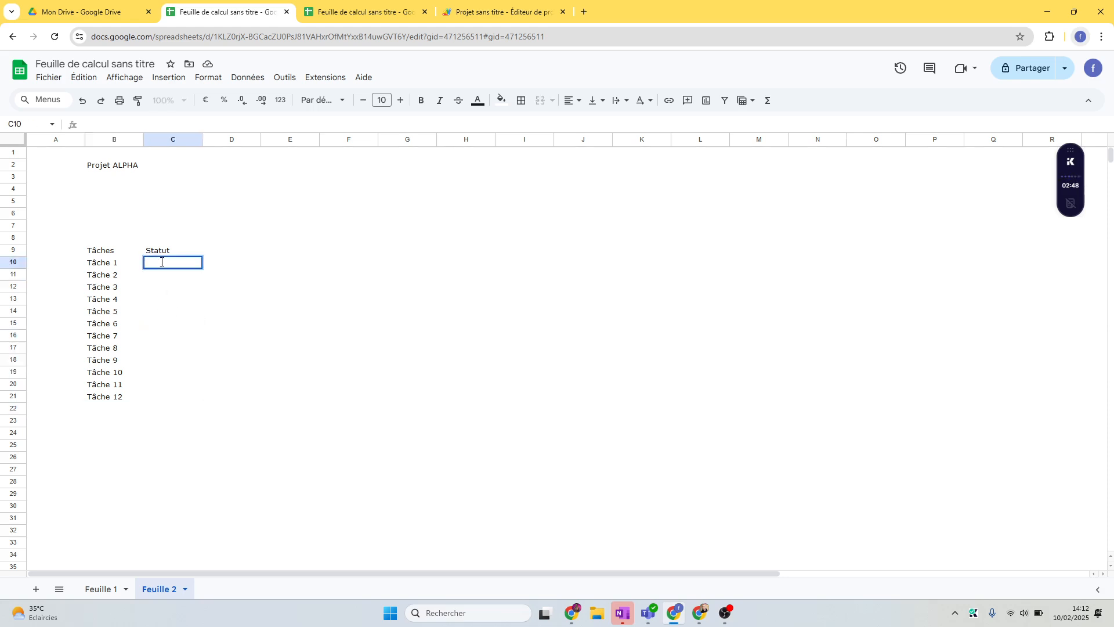
{"action": "left_click", "coordinate": [165, 320]}
{"action": "left_click", "coordinate": [159, 265]}
{"action": "left_click_drag", "start_coordinate": [158, 264], "coordinate": [163, 300]}
{"action": "left_click", "coordinate": [165, 399]}
{"action": "left_click_drag", "start_coordinate": [163, 297], "coordinate": [160, 403]}
{"action": "left_click", "coordinate": [299, 316]}
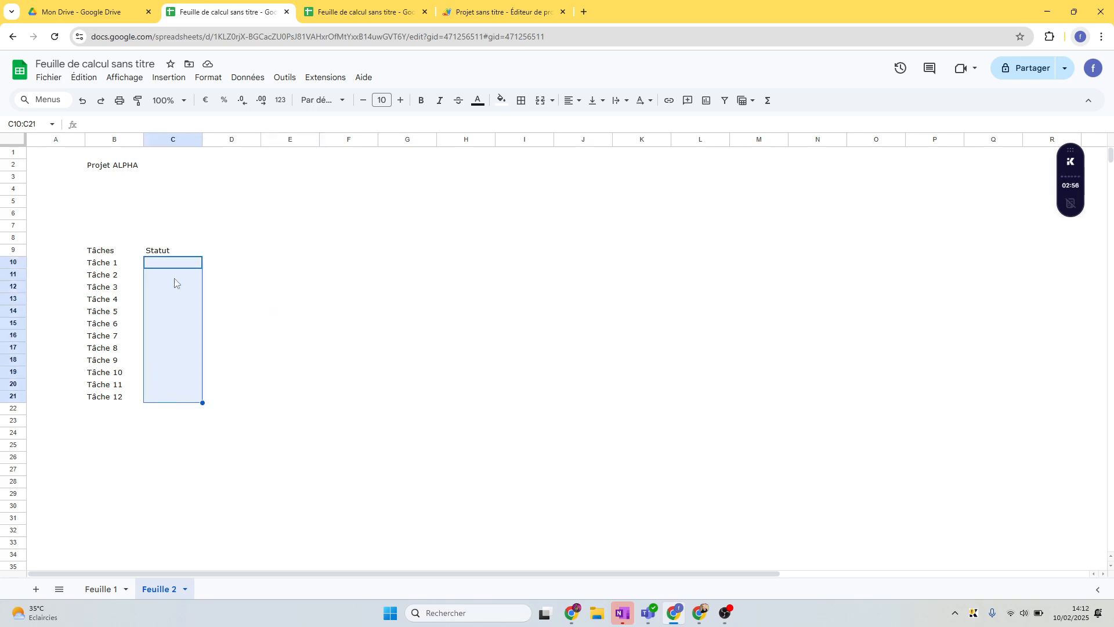
{"action": "left_click", "coordinate": [169, 77]}
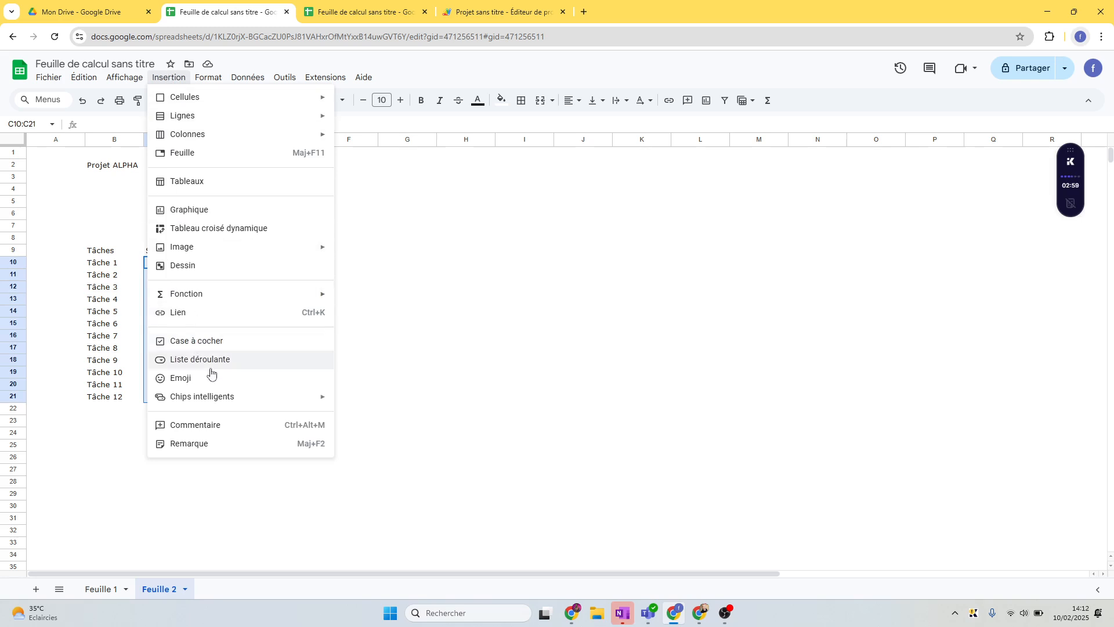
{"action": "left_click", "coordinate": [194, 342]}
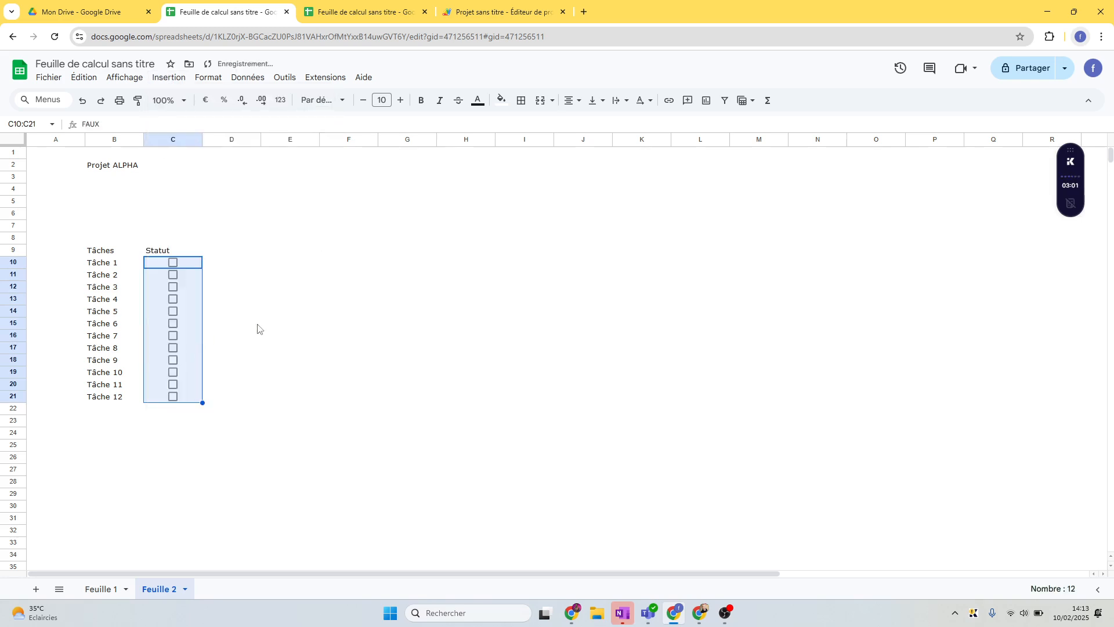
{"action": "left_click", "coordinate": [287, 296]}
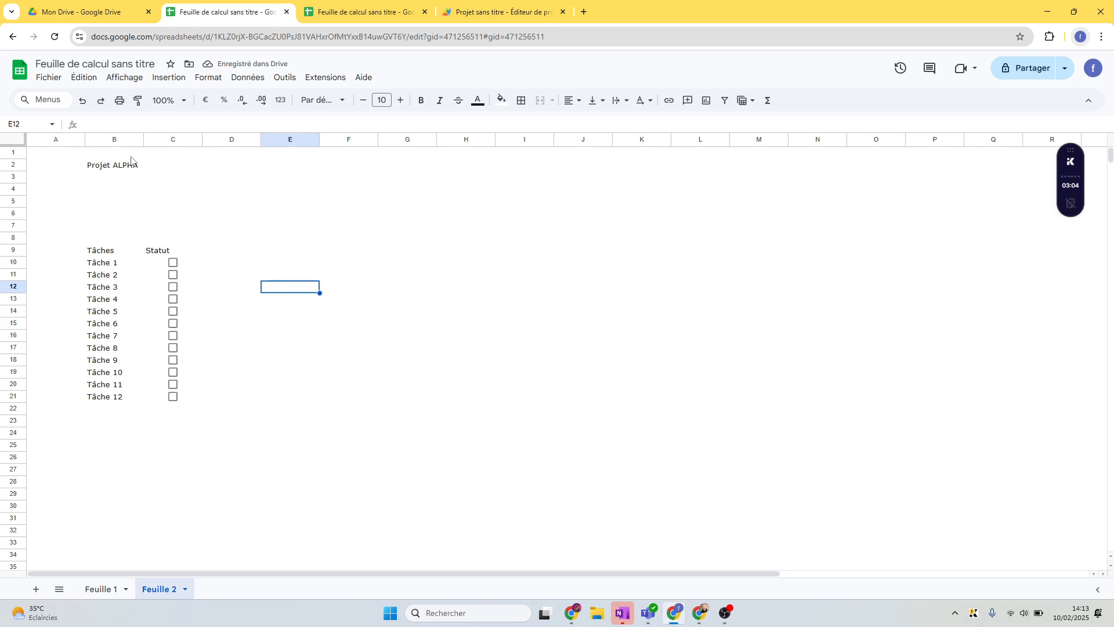
{"action": "left_click", "coordinate": [174, 265]}
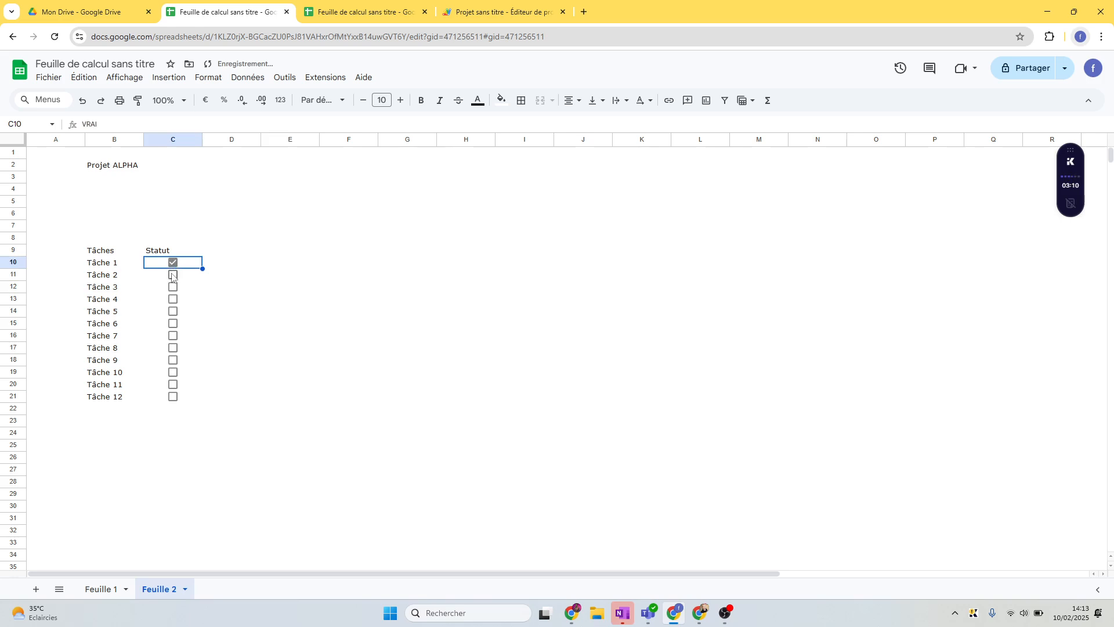
Tick the checkboxes for Tâche 2 and Tâche 3 in the Statut column
{"action": "left_click", "coordinate": [172, 276]}
{"action": "left_click", "coordinate": [173, 287]}
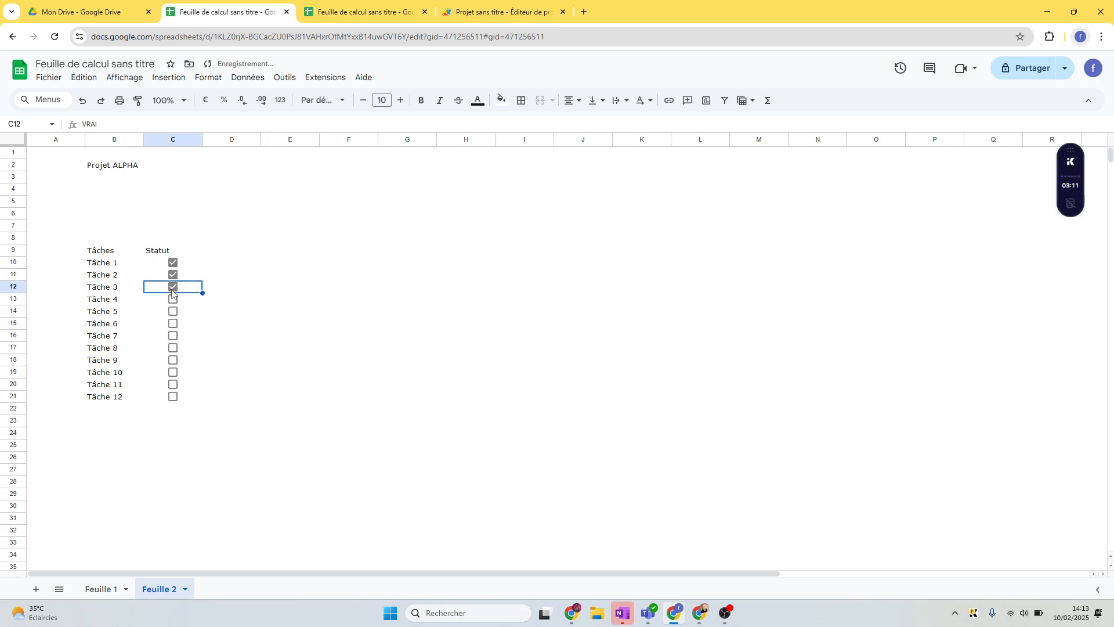
{"action": "left_click", "coordinate": [108, 179]}
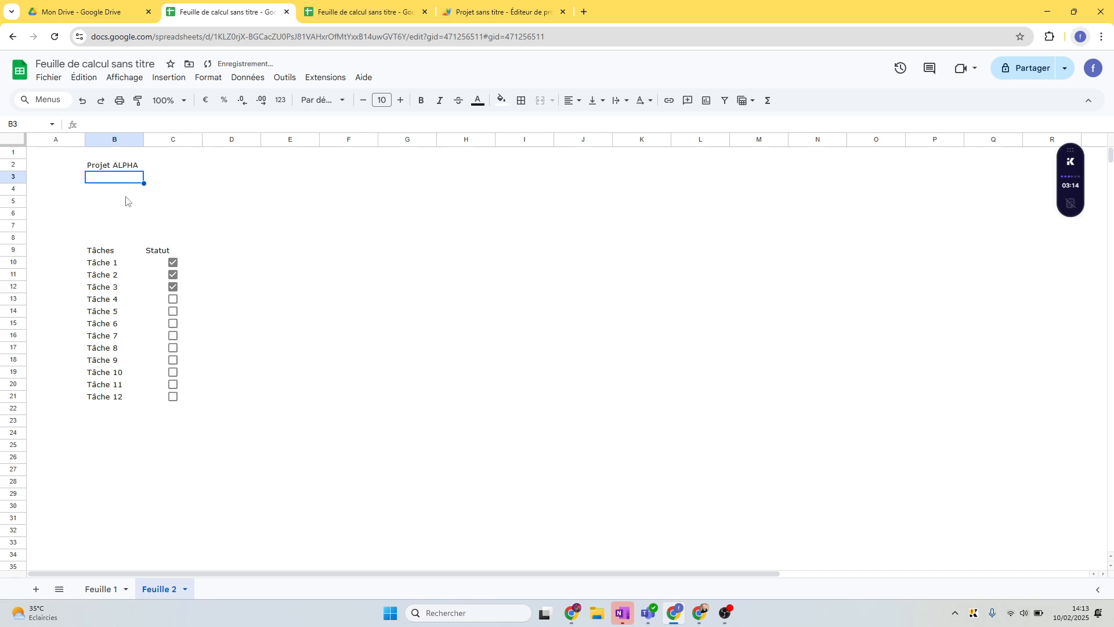
Clear the checkboxes for Tâche 1, Tâche 2 and Tâche 3 in the Statut column
{"action": "left_click", "coordinate": [171, 265]}
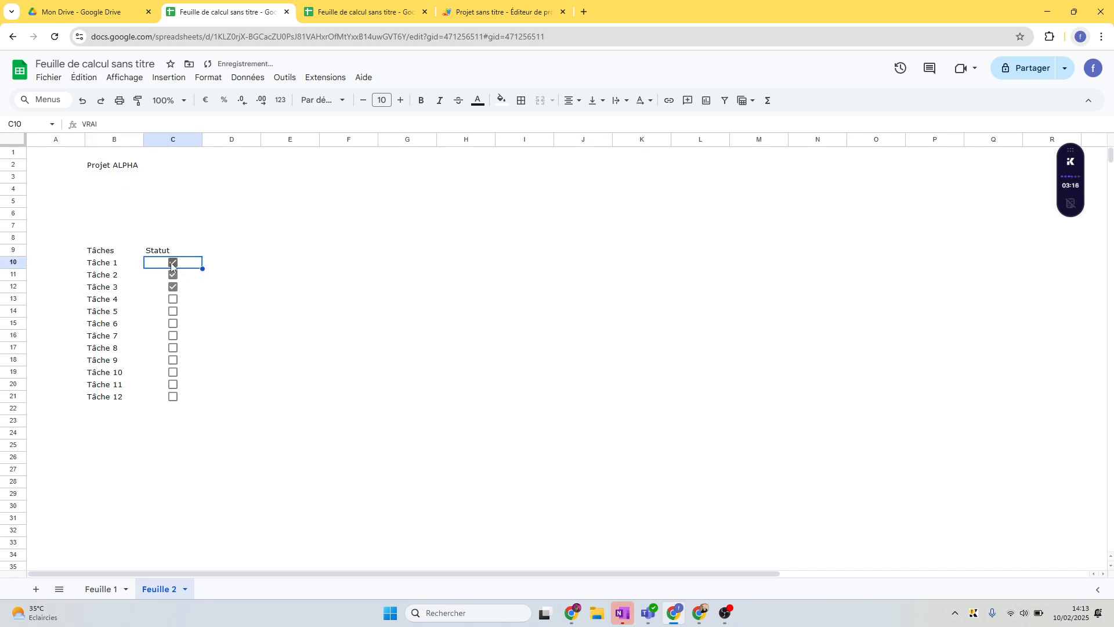
{"action": "left_click", "coordinate": [172, 265]}
{"action": "left_click", "coordinate": [172, 276]}
{"action": "left_click", "coordinate": [173, 288]}
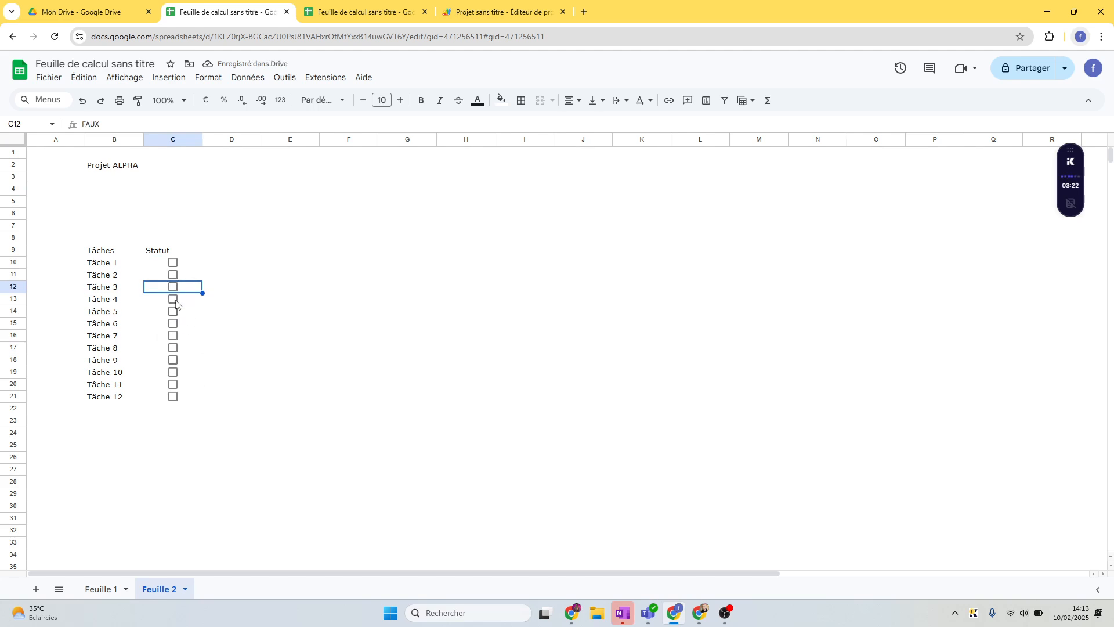
Enter =NB.SI(C10:C;VRAI) in cell E8 to count the ticked checkboxes
{"action": "left_click", "coordinate": [164, 266]}
{"action": "left_click_drag", "start_coordinate": [161, 347], "coordinate": [164, 403]}
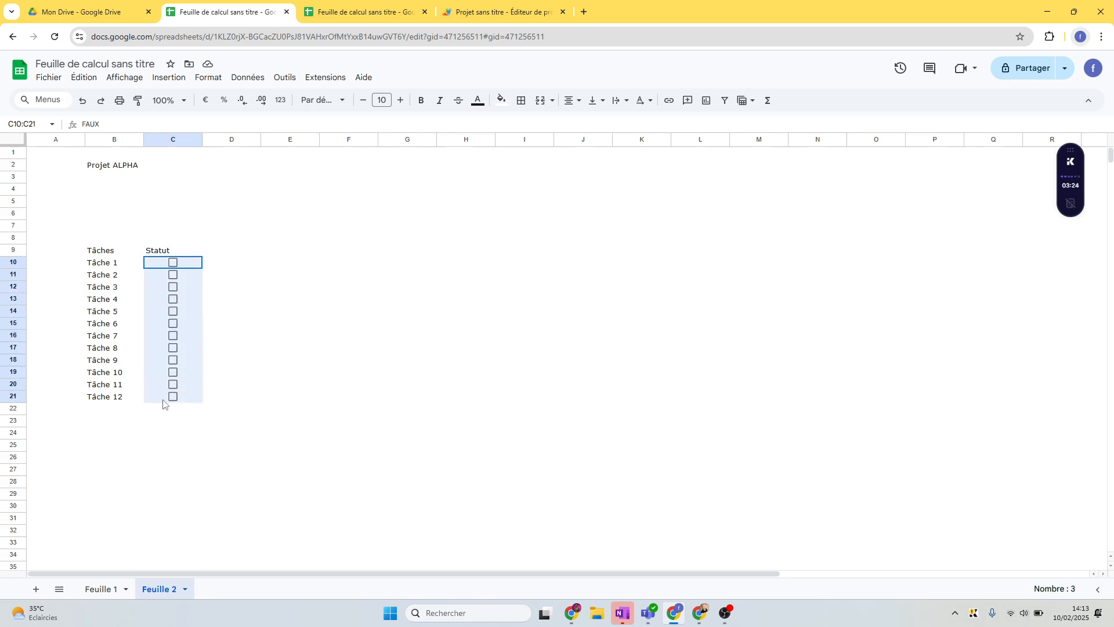
{"action": "left_click", "coordinate": [284, 244]}
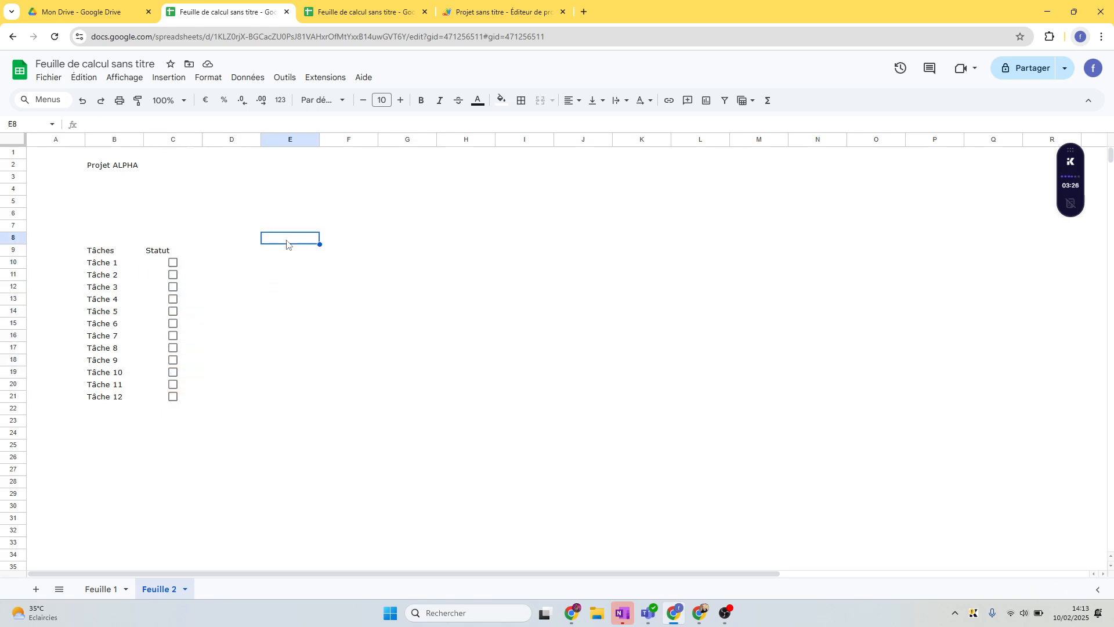
{"action": "type", "text": "="}
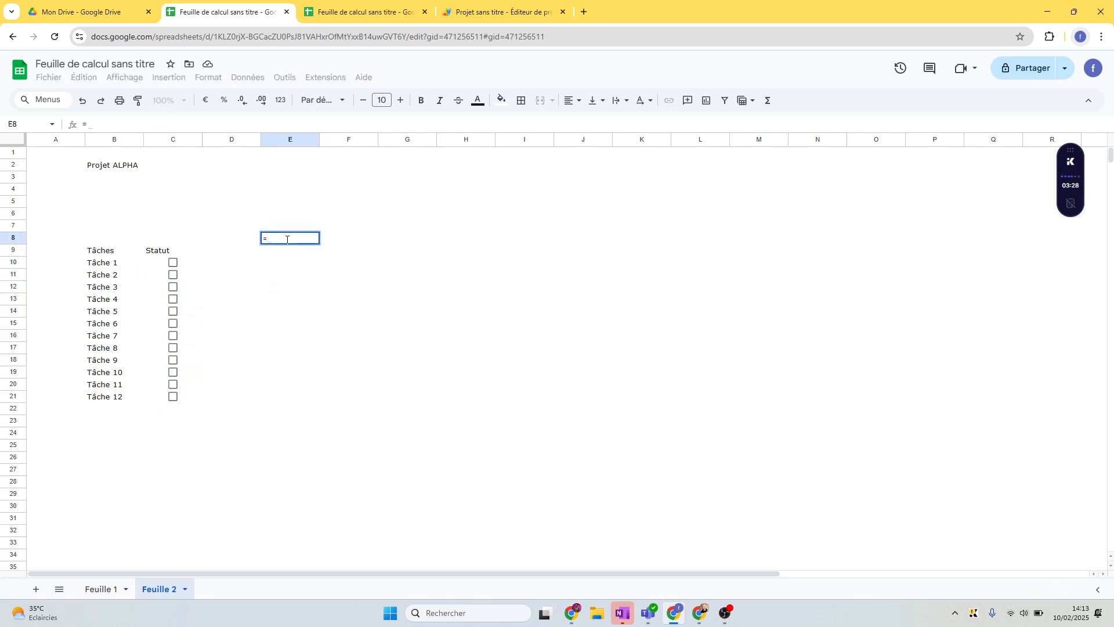
{"action": "type", "text": "NB.SI"}
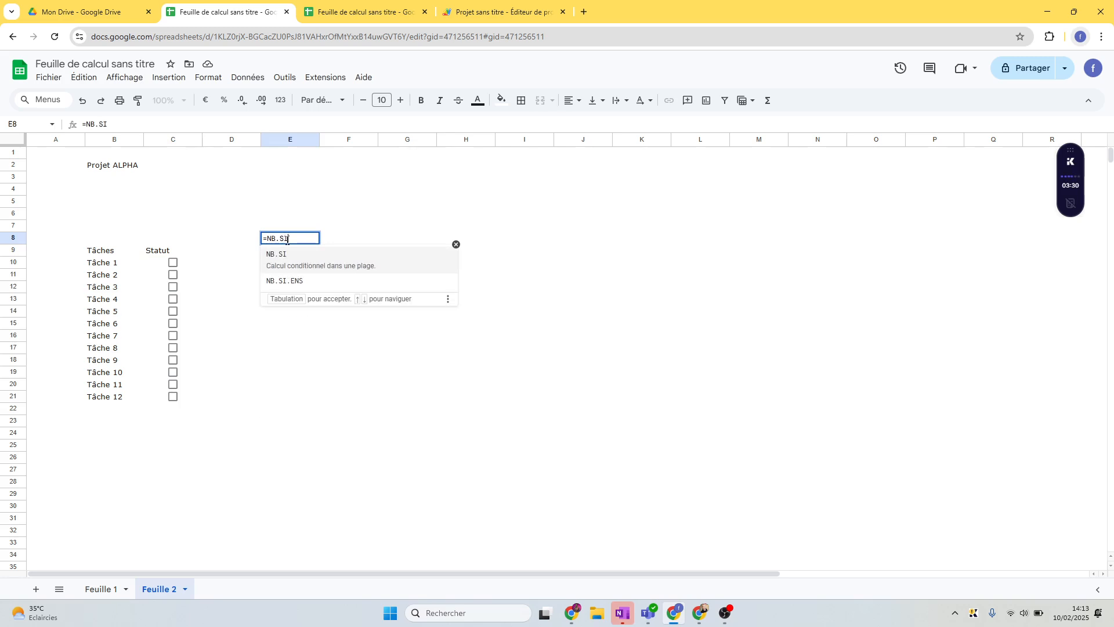
{"action": "type", "text": "("}
{"action": "left_click_drag", "start_coordinate": [163, 262], "coordinate": [185, 390]}
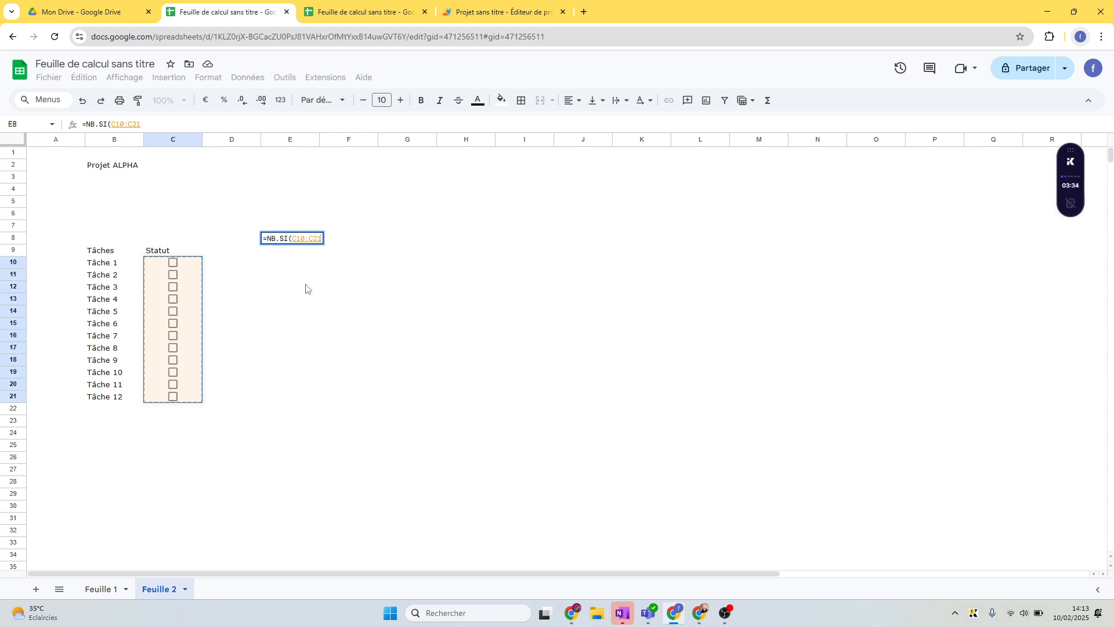
{"action": "key", "text": "BackSpace"}
{"action": "key", "text": "BackSpace"}
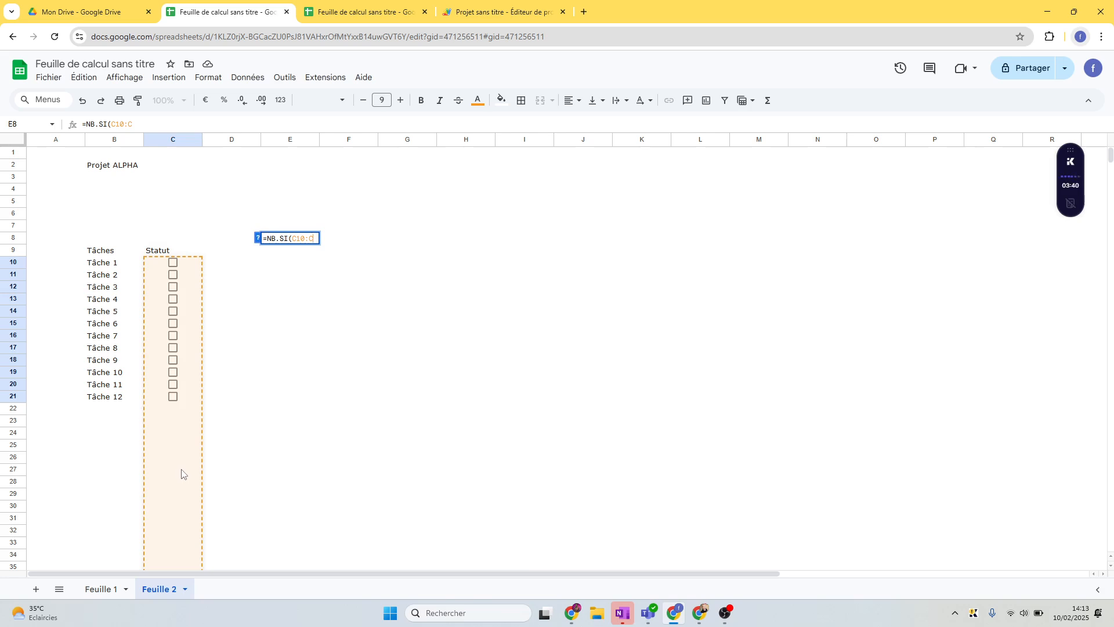
{"action": "type", "text": ";"}
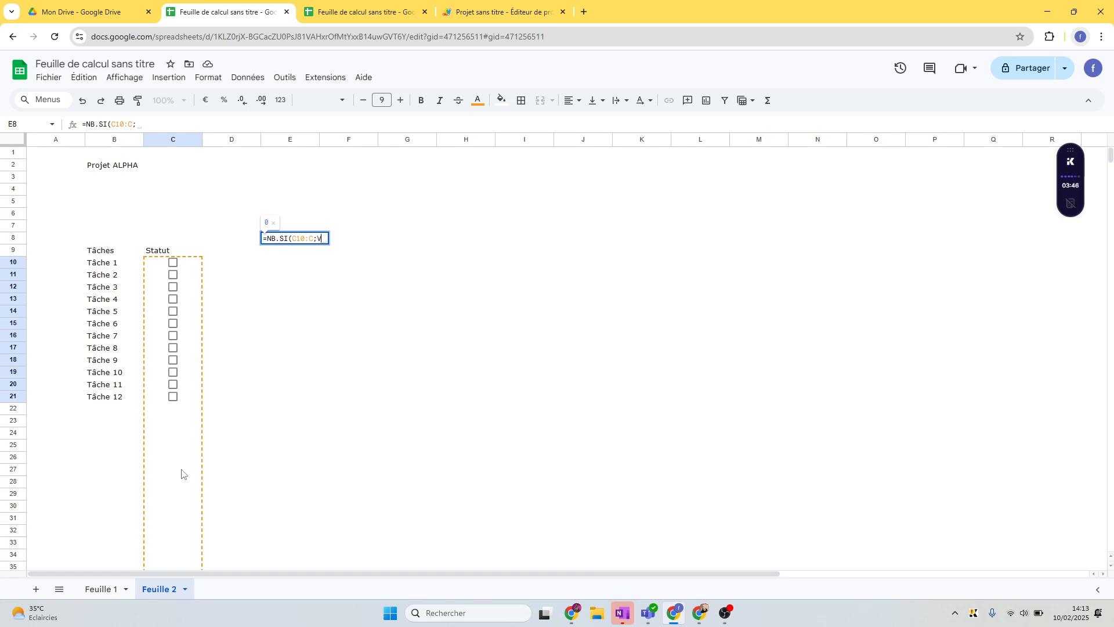
{"action": "type", "text": "VRAI"}
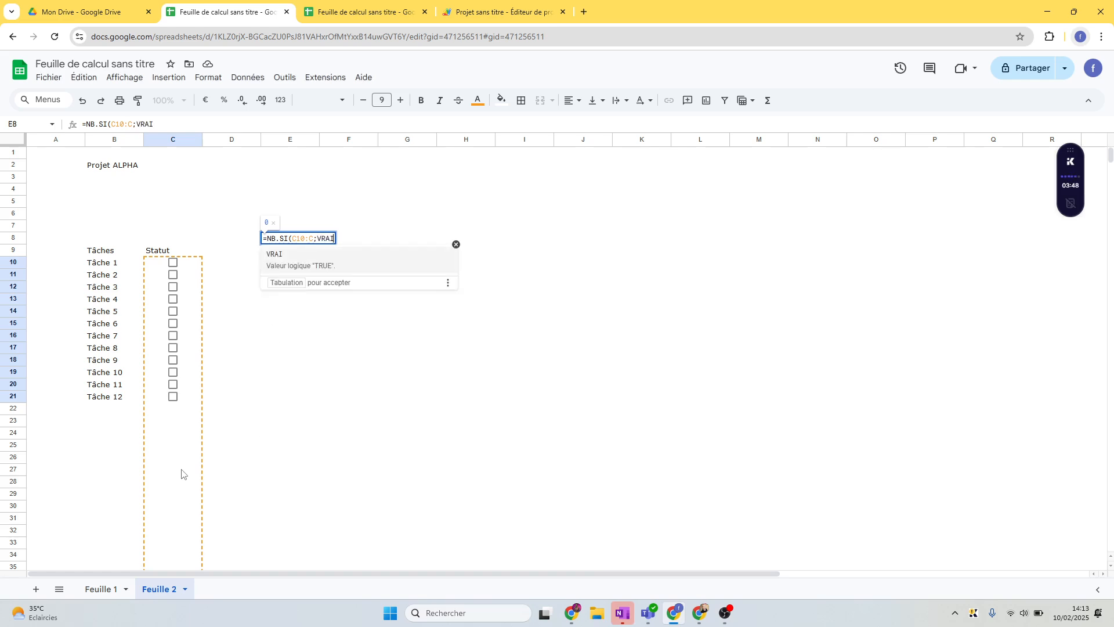
{"action": "type", "text": ")"}
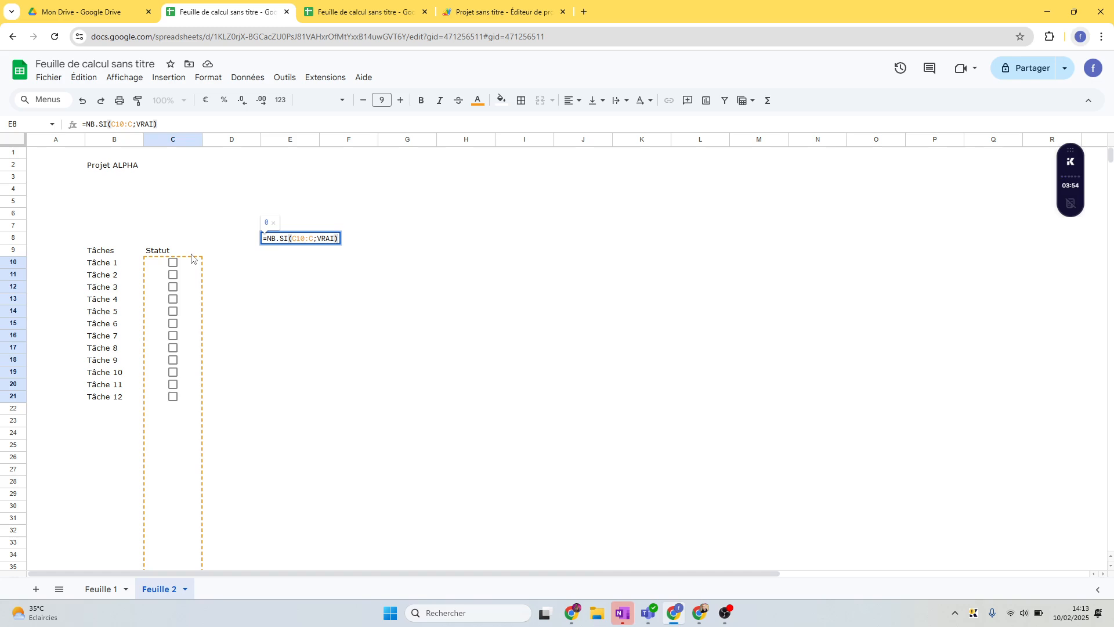
{"action": "key", "text": "Return"}
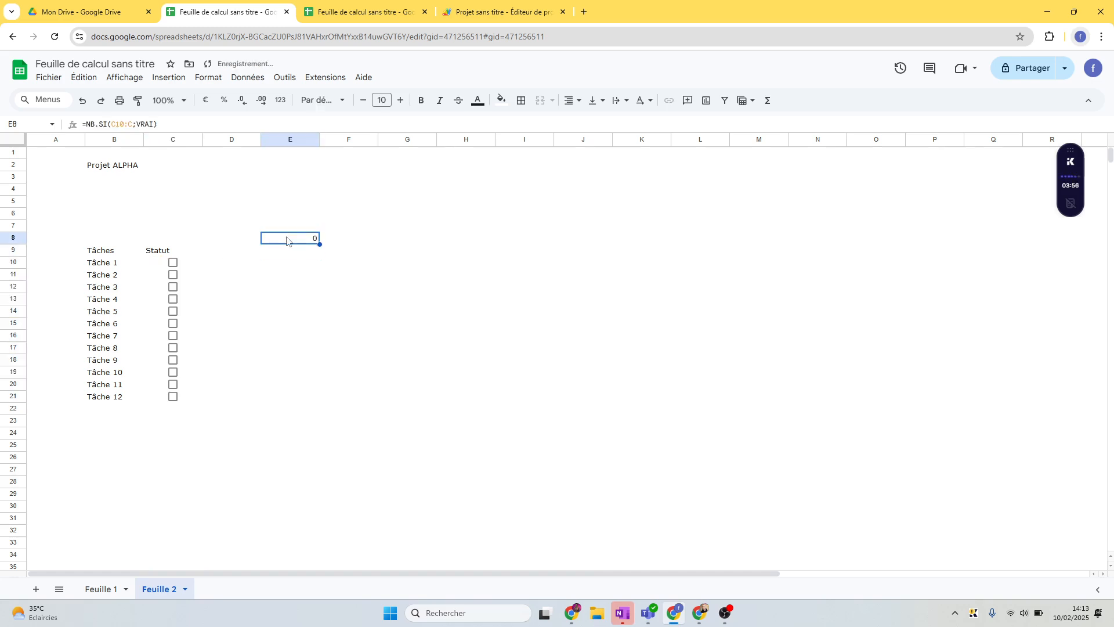
Test the count by ticking and clearing Tâche 1, and delete the formula from E8
{"action": "left_click", "coordinate": [173, 263]}
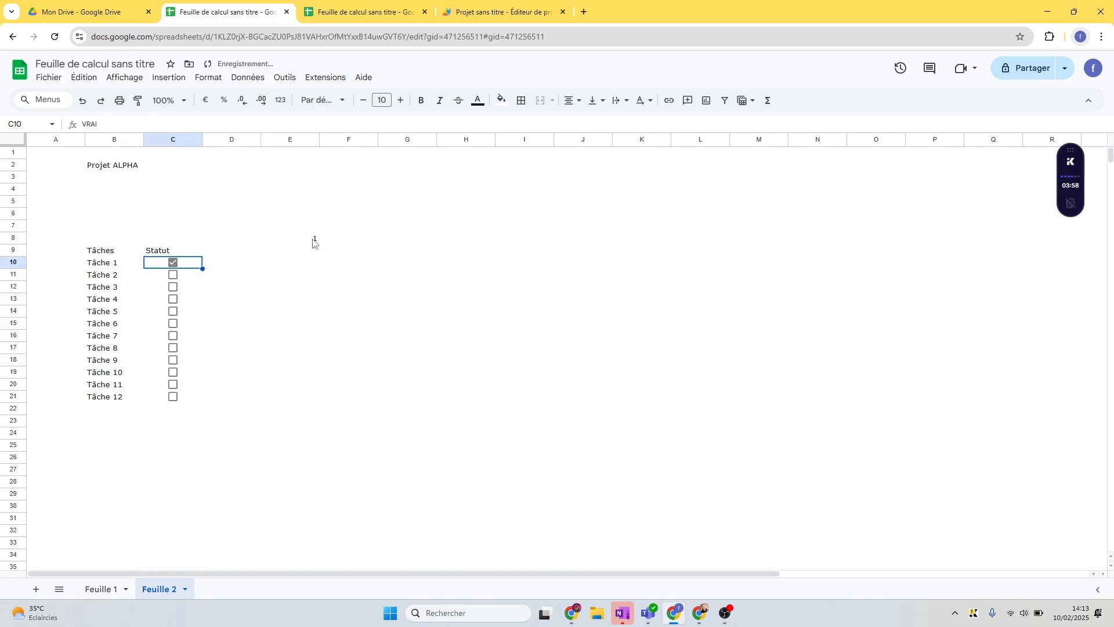
{"action": "left_click", "coordinate": [173, 263]}
{"action": "left_click", "coordinate": [275, 243]}
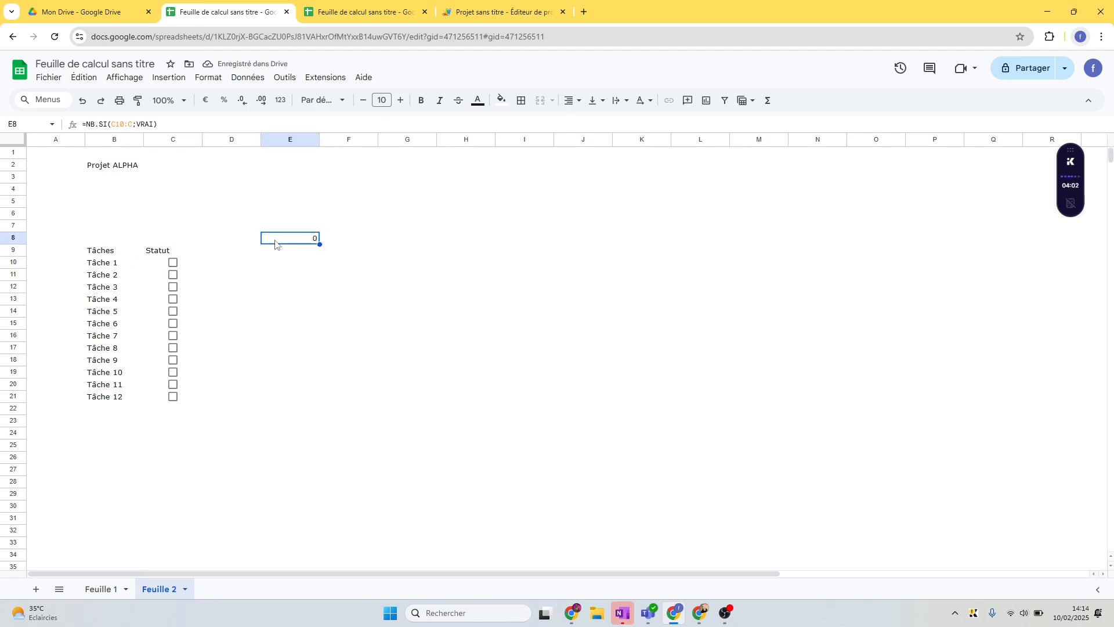
{"action": "key", "text": "Delete"}
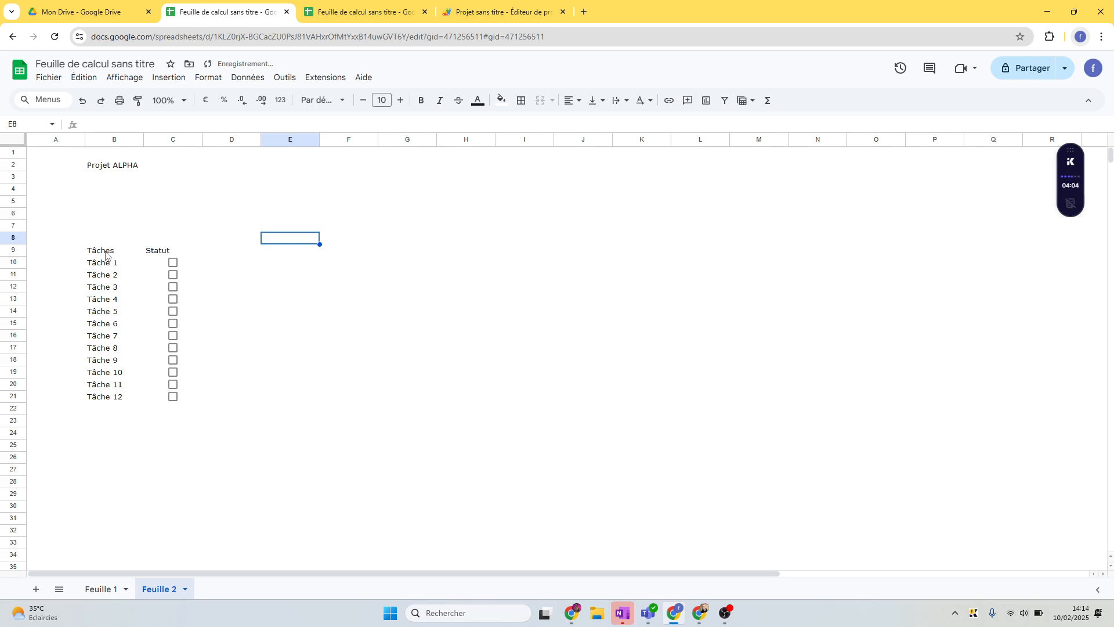
Convert the task list in B9:C21 into a table
{"action": "left_click_drag", "start_coordinate": [106, 254], "coordinate": [173, 398]}
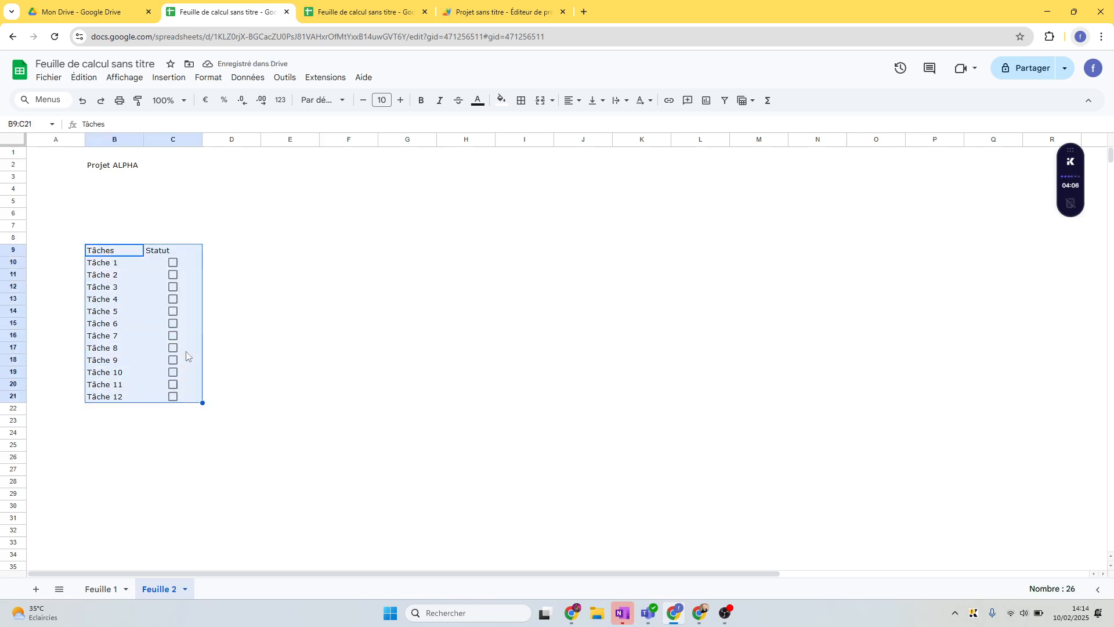
{"action": "left_click", "coordinate": [221, 81]}
{"action": "left_click", "coordinate": [253, 295]}
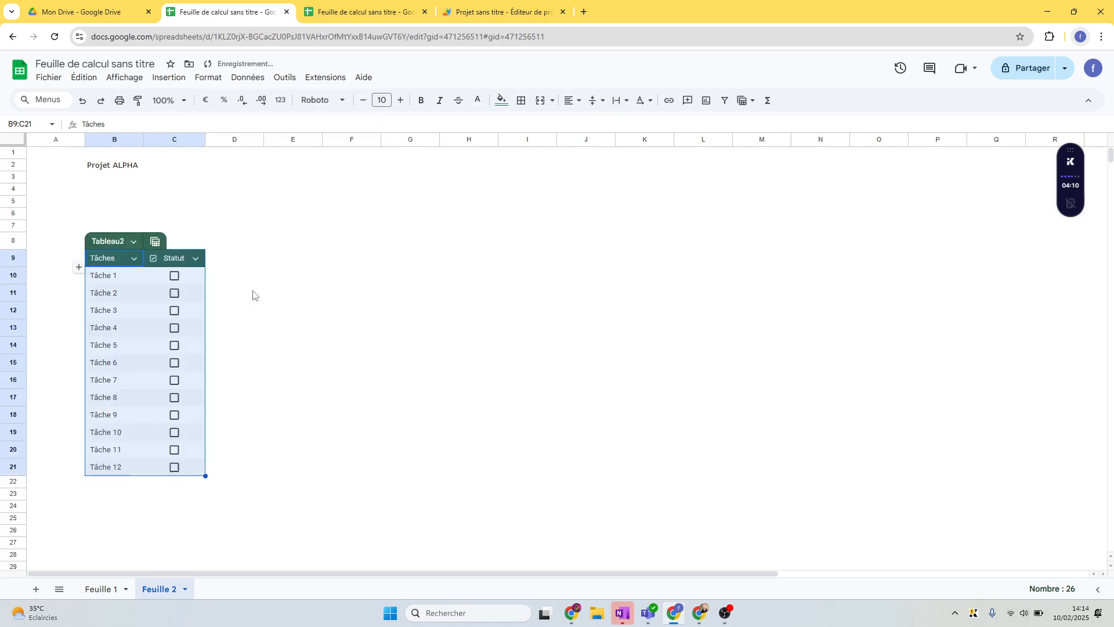
Enter =NB.SI(Tableau2[Statut];VRAI) in cell E8 to count the completed tasks
{"action": "left_click", "coordinate": [307, 247]}
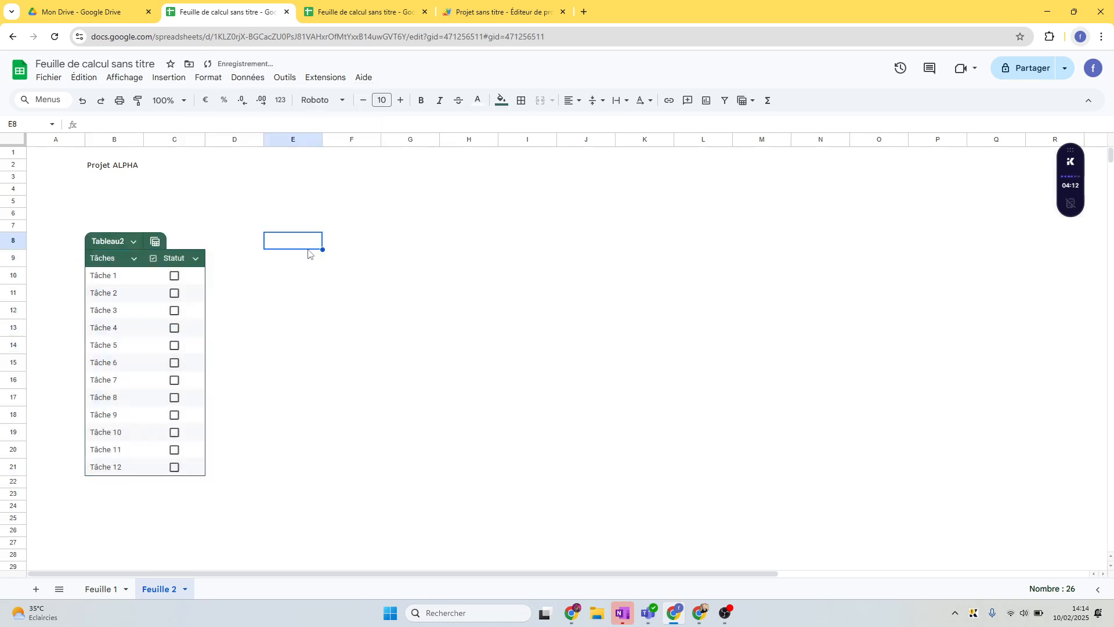
{"action": "type", "text": "=NB"}
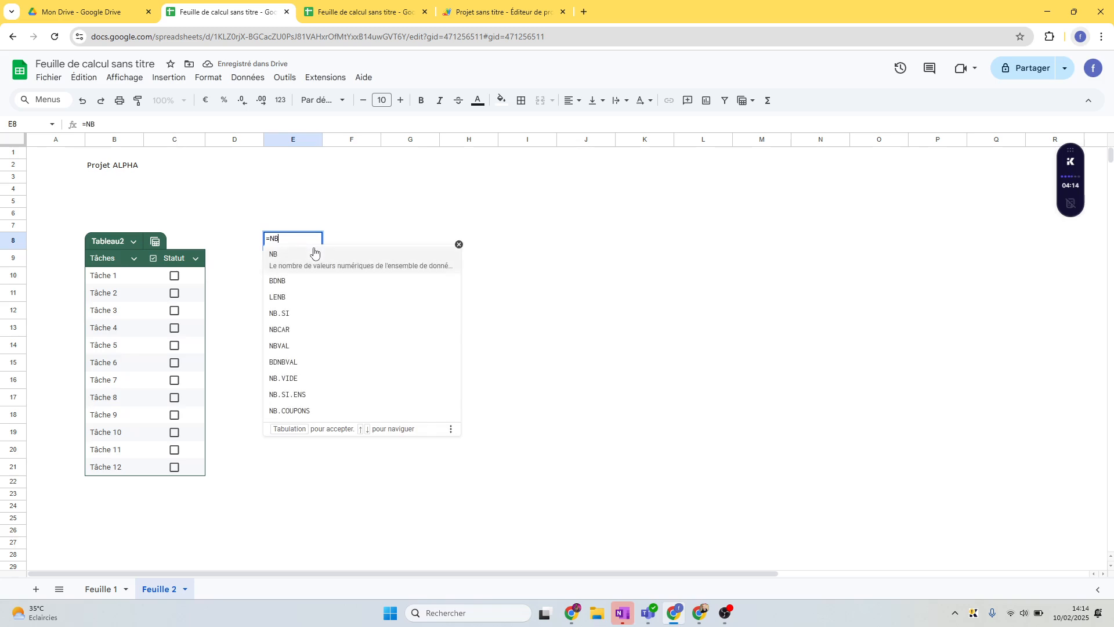
{"action": "type", "text": ".SI("}
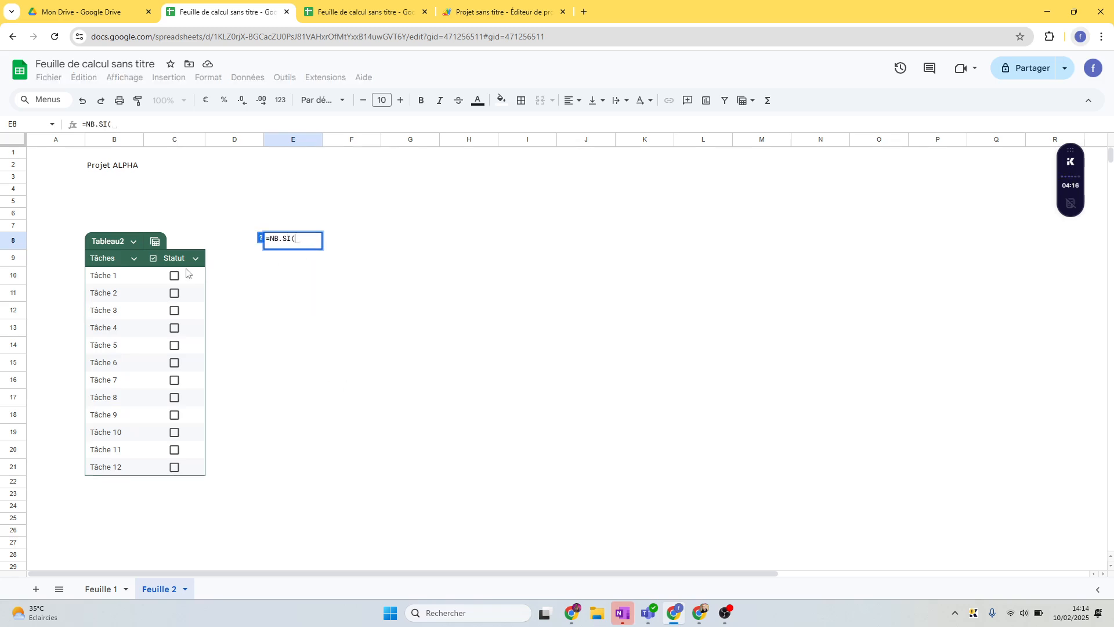
{"action": "left_click_drag", "start_coordinate": [183, 276], "coordinate": [187, 477]}
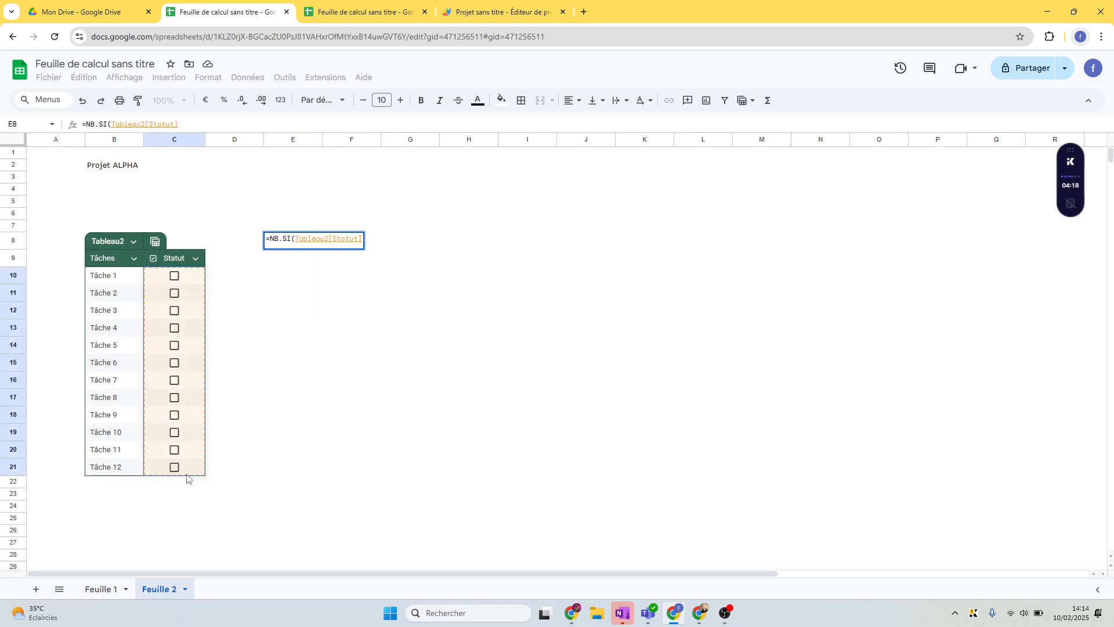
{"action": "type", "text": ";"}
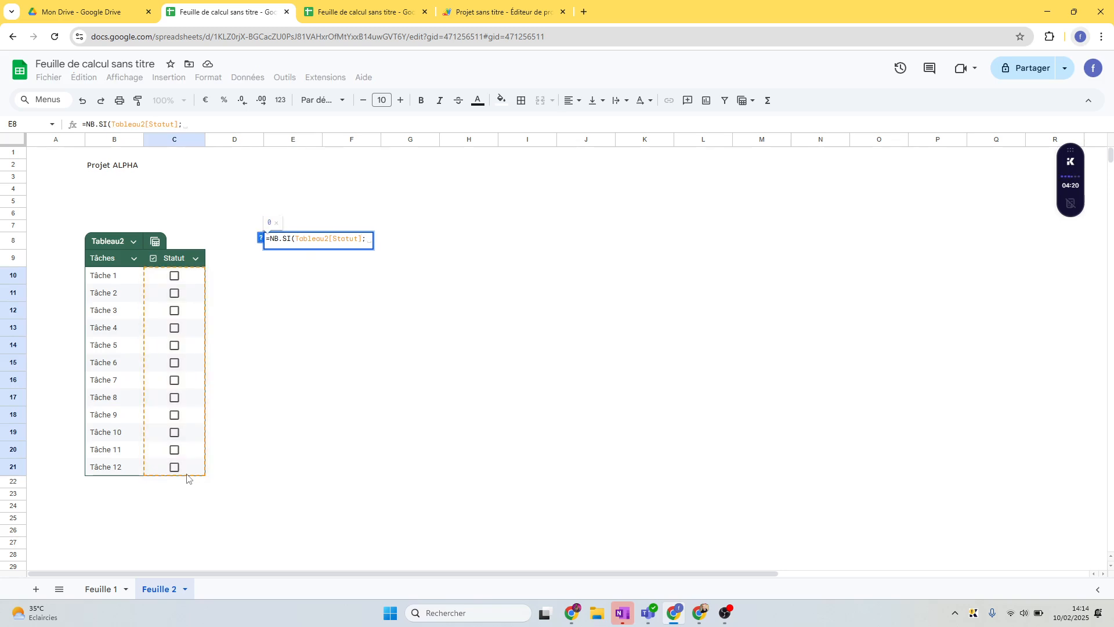
{"action": "type", "text": "VRAI)"}
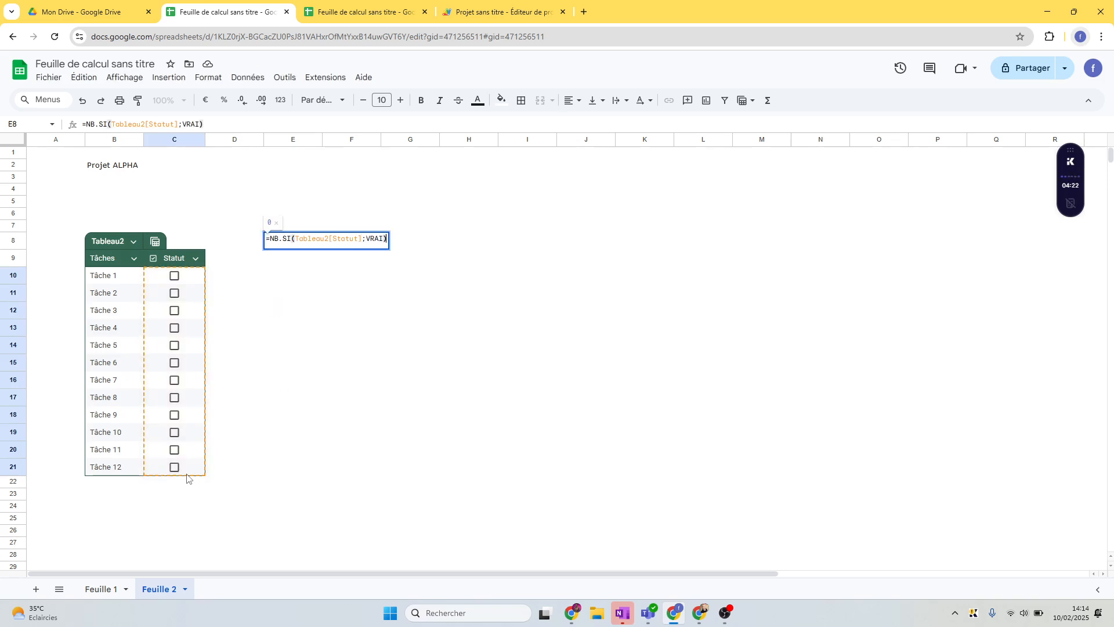
{"action": "key", "text": "Return"}
Test the count in E8 by ticking Tâche 1 to Tâche 4 and clearing all four again
{"action": "left_click", "coordinate": [175, 278]}
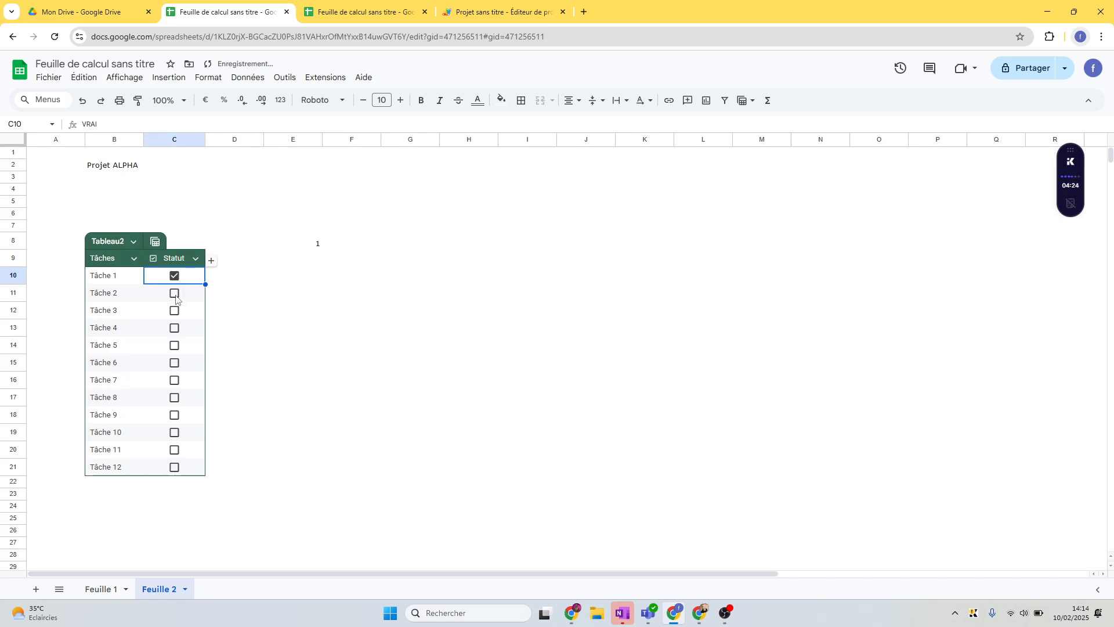
{"action": "left_click", "coordinate": [176, 294]}
{"action": "left_click", "coordinate": [175, 312]}
{"action": "left_click", "coordinate": [174, 330]}
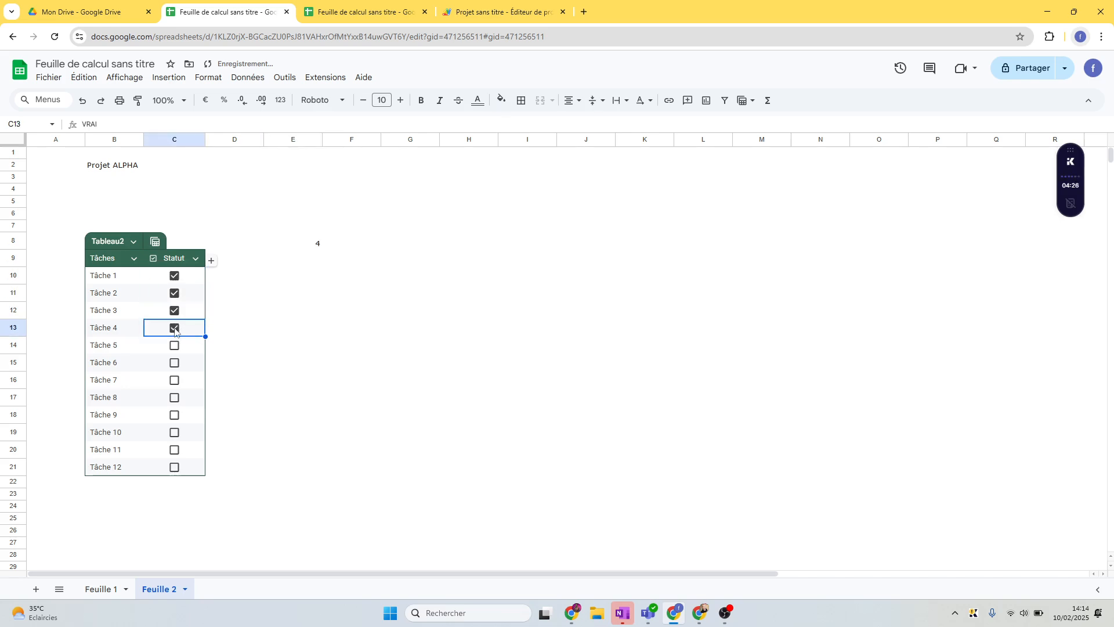
{"action": "left_click", "coordinate": [175, 329]}
{"action": "left_click", "coordinate": [175, 313]}
{"action": "left_click", "coordinate": [175, 294]}
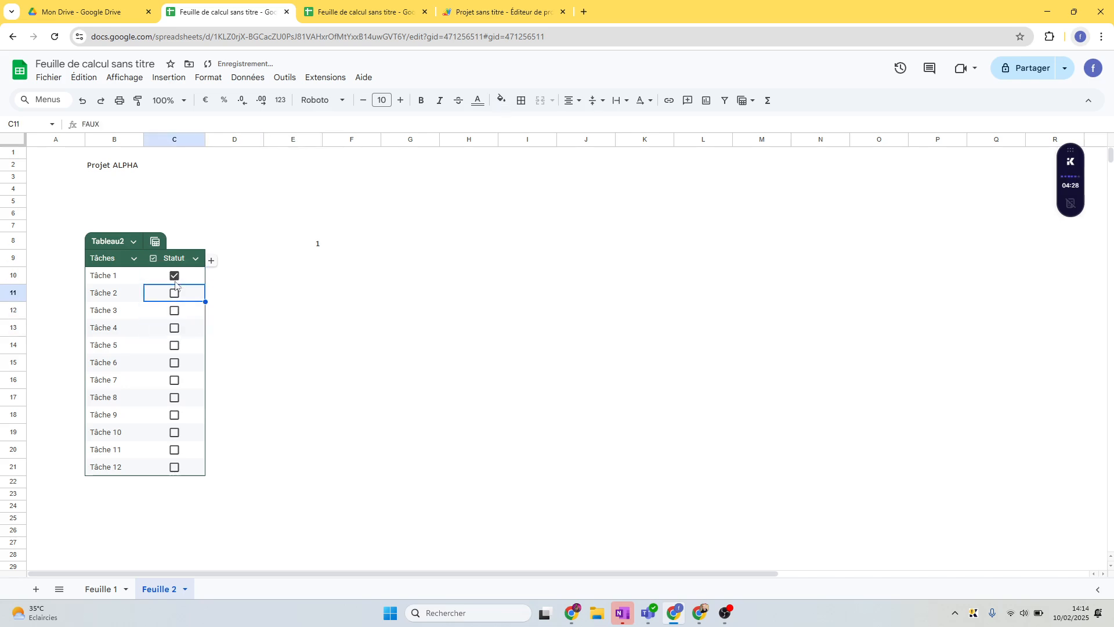
{"action": "left_click", "coordinate": [176, 281]}
Tick the Tâche 1 checkbox and enter =NBVAL(Tableau2[Statut]) in cell E9 to count all tasks
{"action": "left_click", "coordinate": [312, 259]}
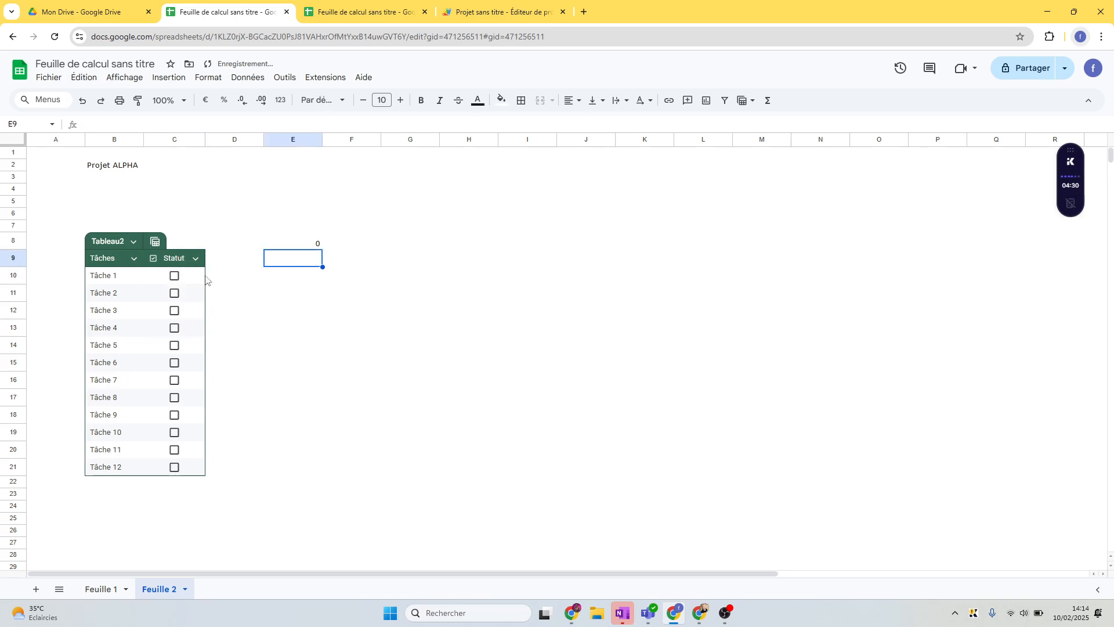
{"action": "left_click", "coordinate": [174, 283]}
{"action": "type", "text": "=NBVAL"}
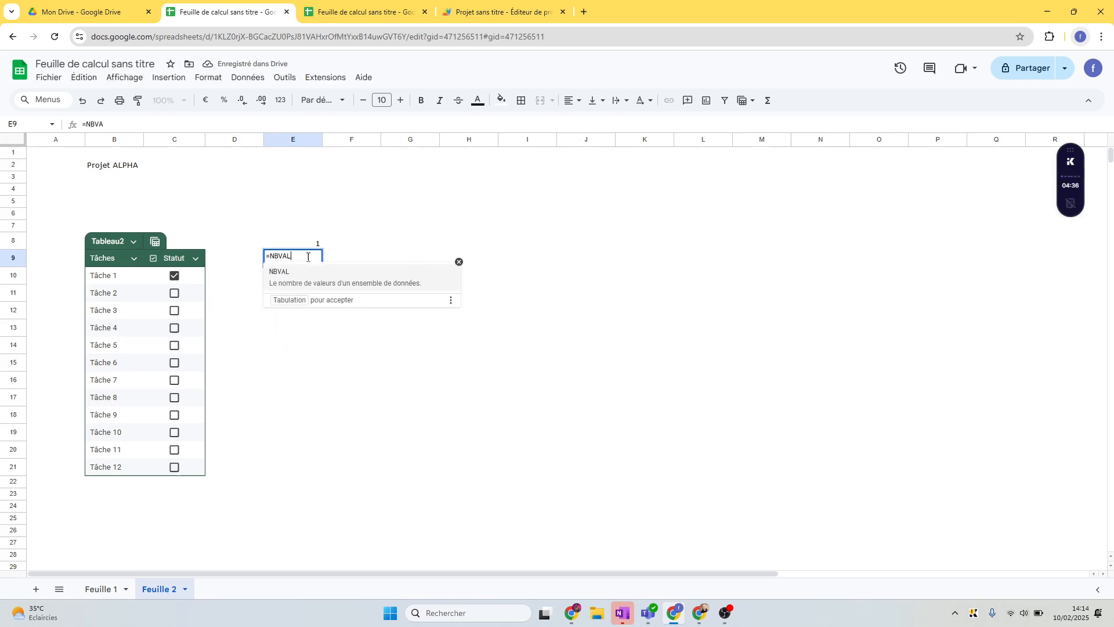
{"action": "key", "text": "Tab"}
{"action": "left_click_drag", "start_coordinate": [194, 278], "coordinate": [183, 466]}
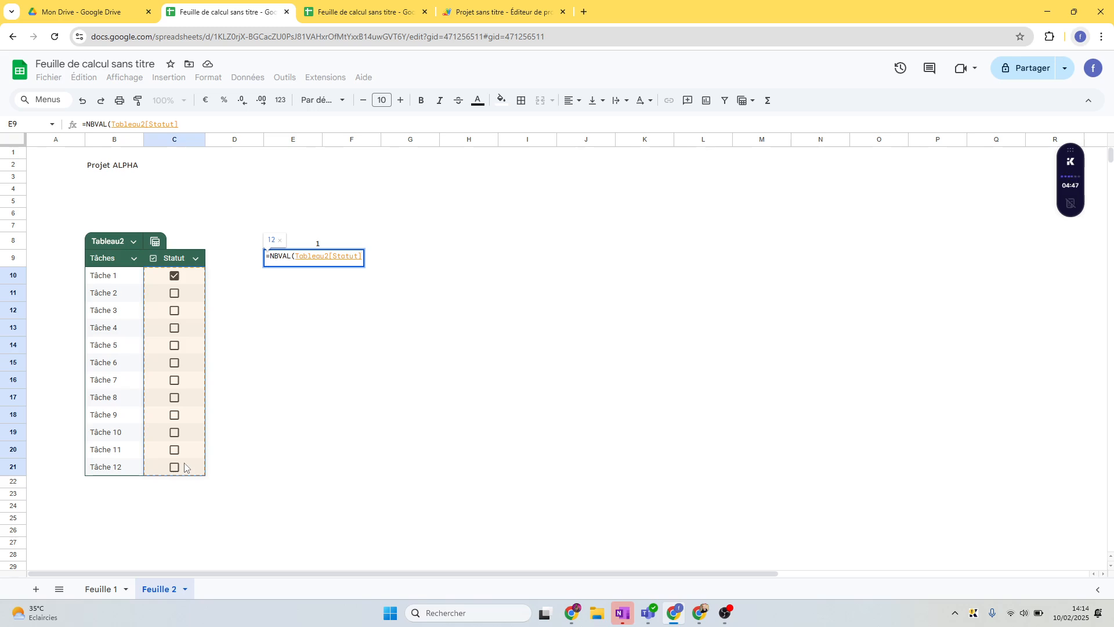
{"action": "type", "text": ")"}
{"action": "key", "text": "Return"}
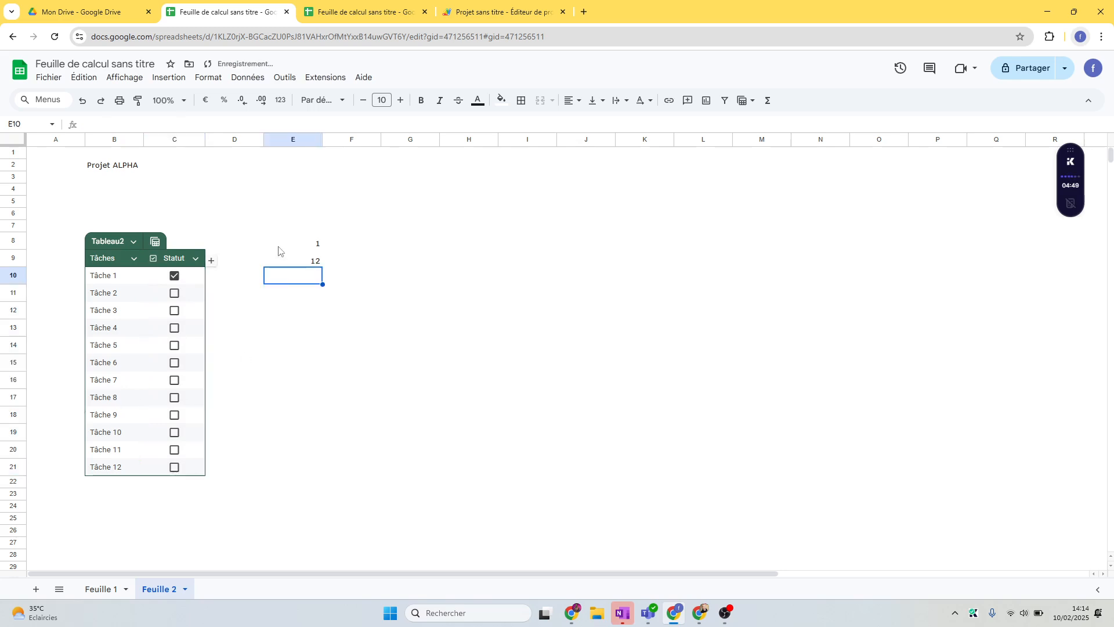
{"action": "left_click", "coordinate": [308, 263]}
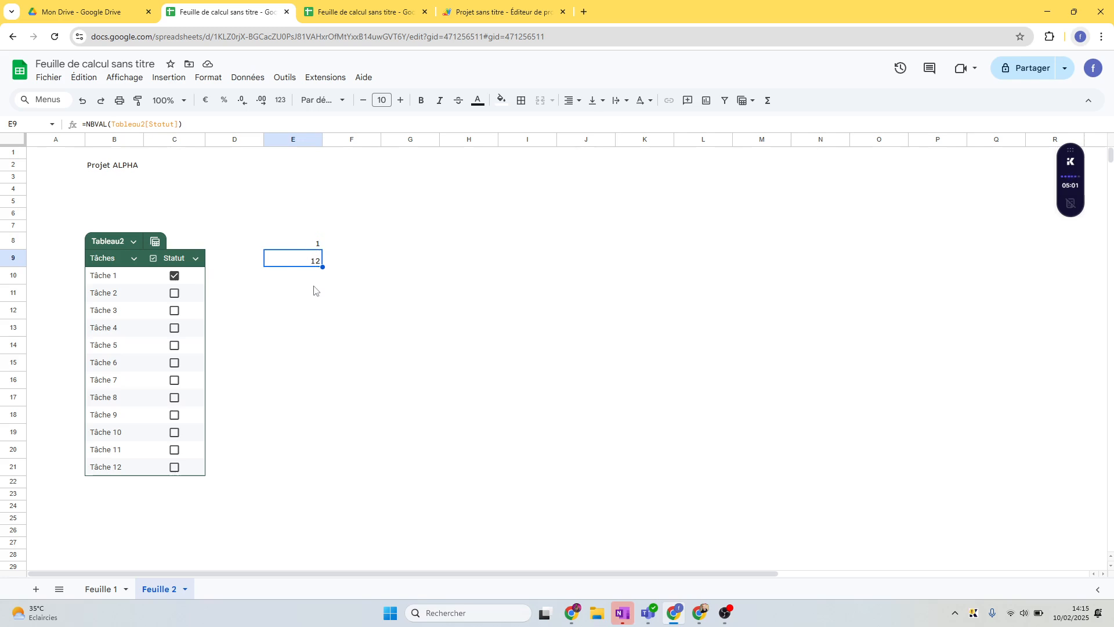
Enter =NB.SI(Tableau2[Statut];VRAI)/NBVAL(Tableau2[Statut]) in cell B3 and format it as a percentage
{"action": "left_click", "coordinate": [110, 180]}
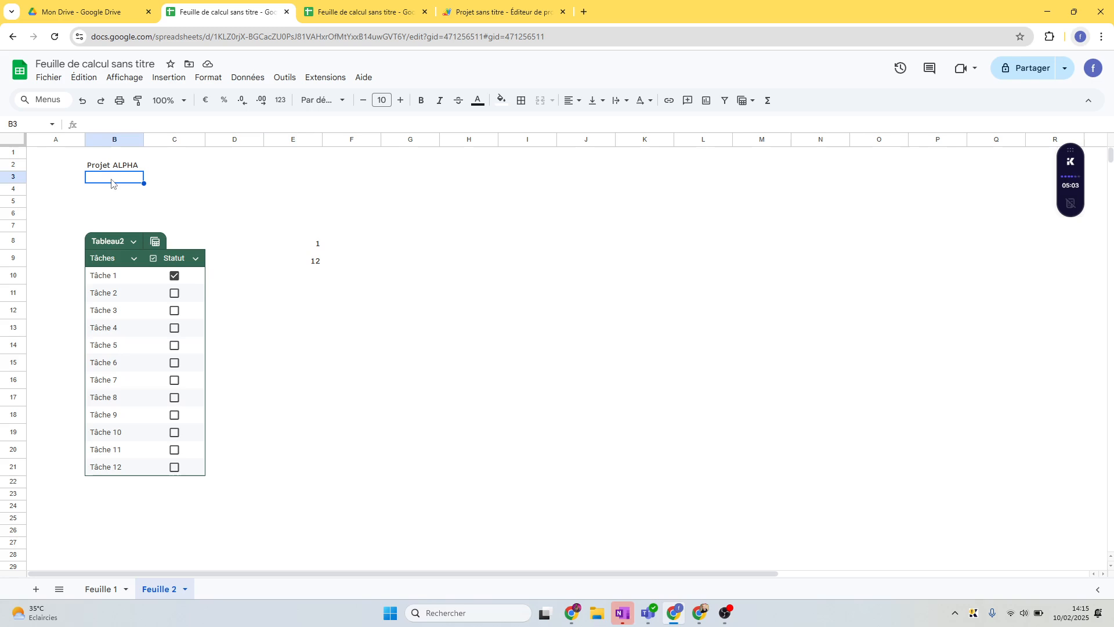
{"action": "type", "text": "="}
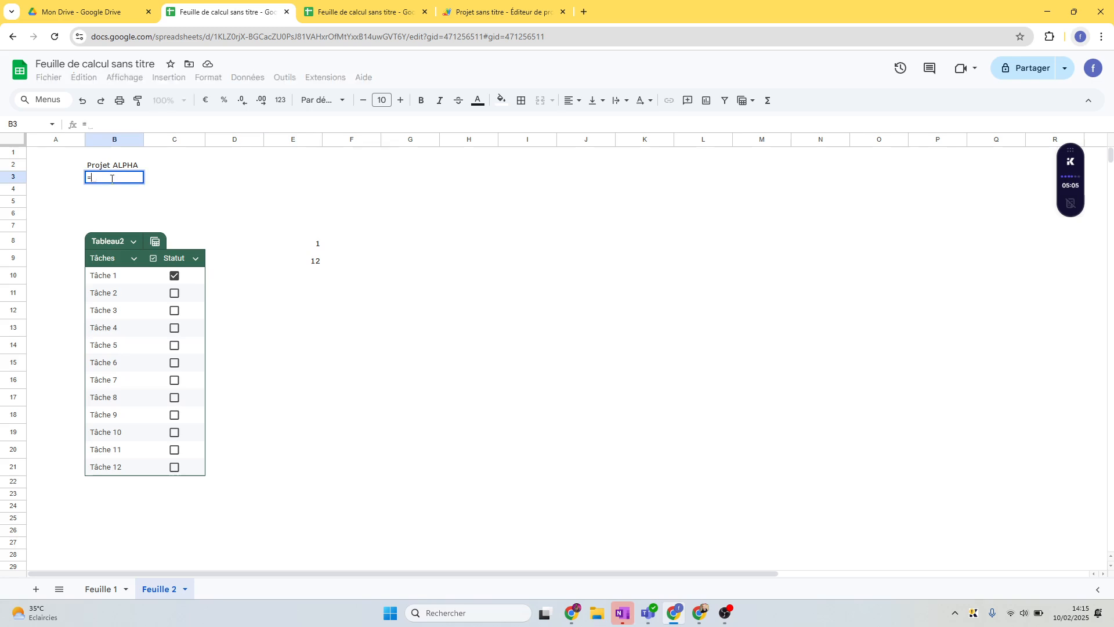
{"action": "type", "text": "NB.SI("}
{"action": "left_click_drag", "start_coordinate": [186, 282], "coordinate": [193, 475]}
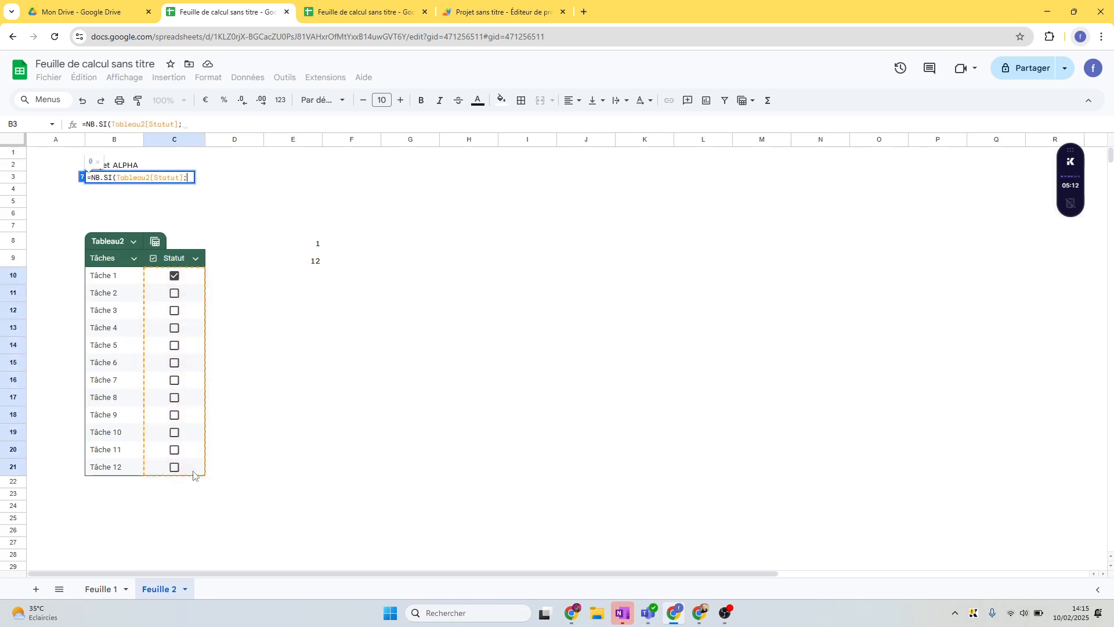
{"action": "type", "text": ";VRAI)"}
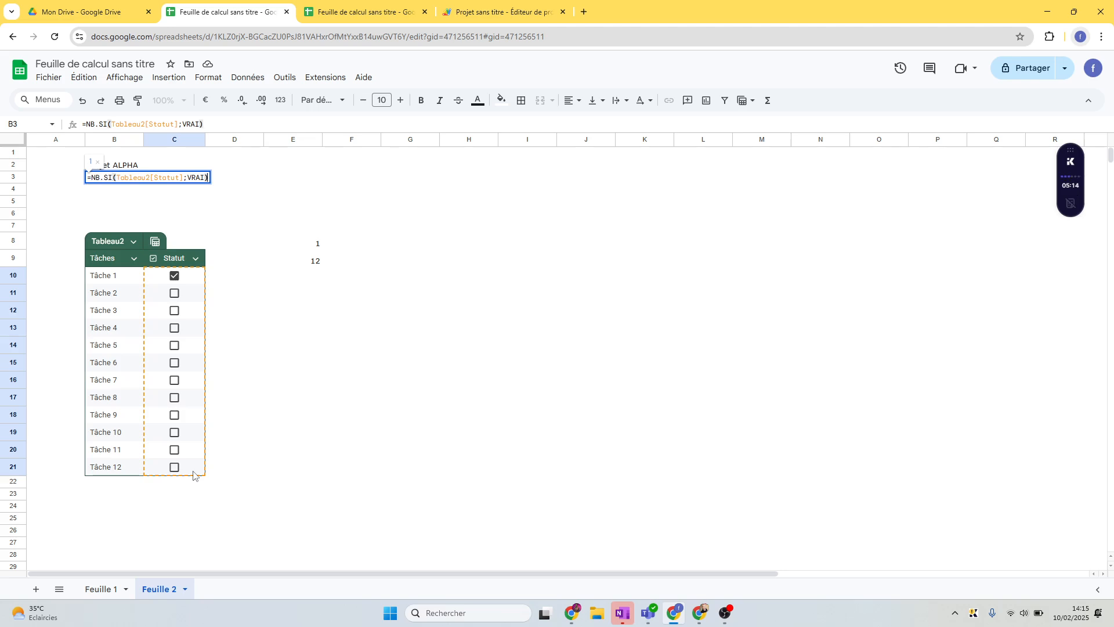
{"action": "type", "text": "/NBVAL("}
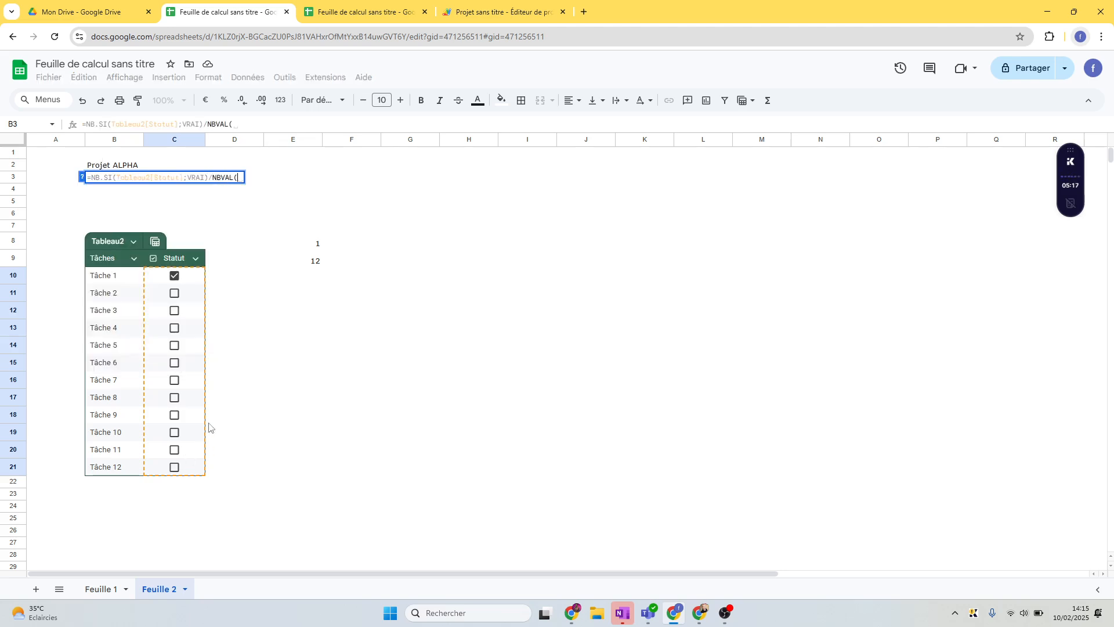
{"action": "left_click_drag", "start_coordinate": [186, 284], "coordinate": [194, 460]}
{"action": "type", "text": ")"}
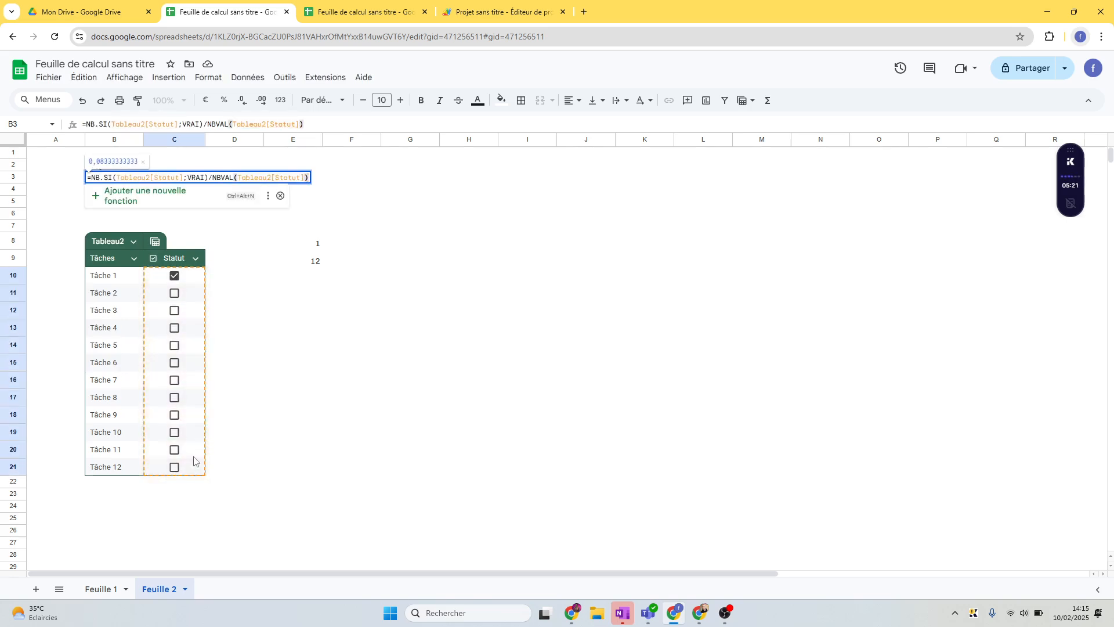
{"action": "key", "text": "Return"}
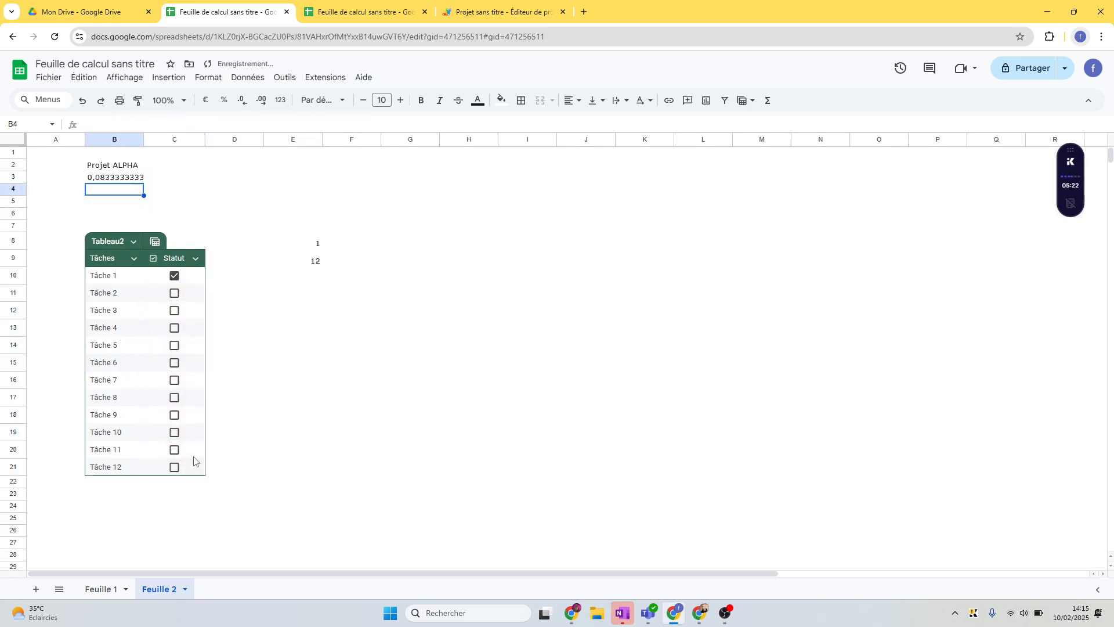
{"action": "left_click", "coordinate": [103, 180]}
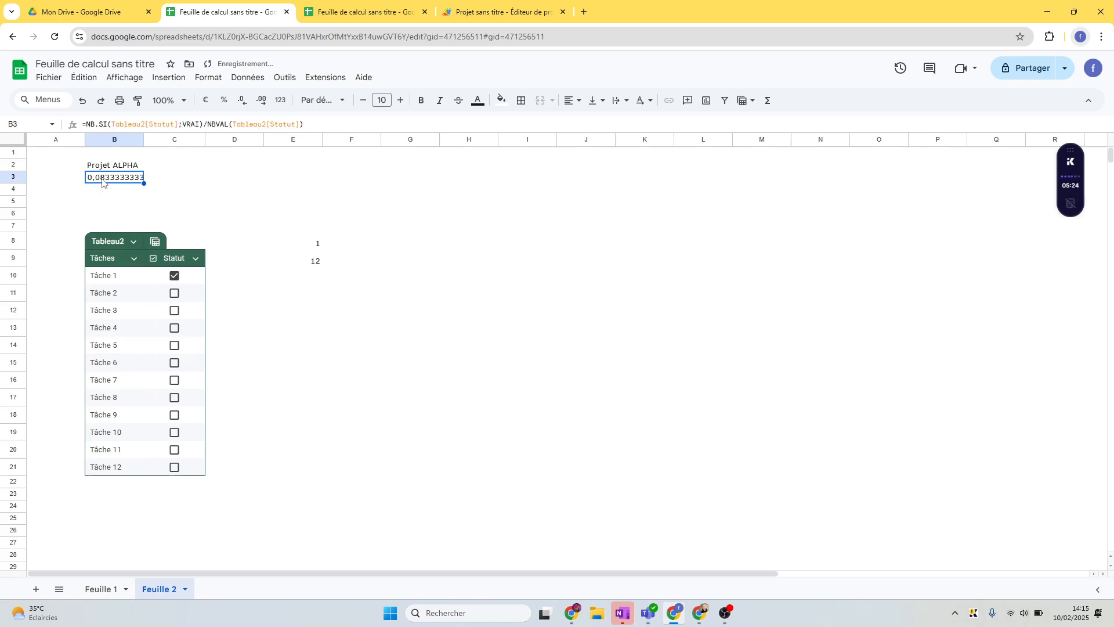
{"action": "left_click", "coordinate": [224, 102]}
Label cell C2 as % restant
{"action": "left_click", "coordinate": [166, 169]}
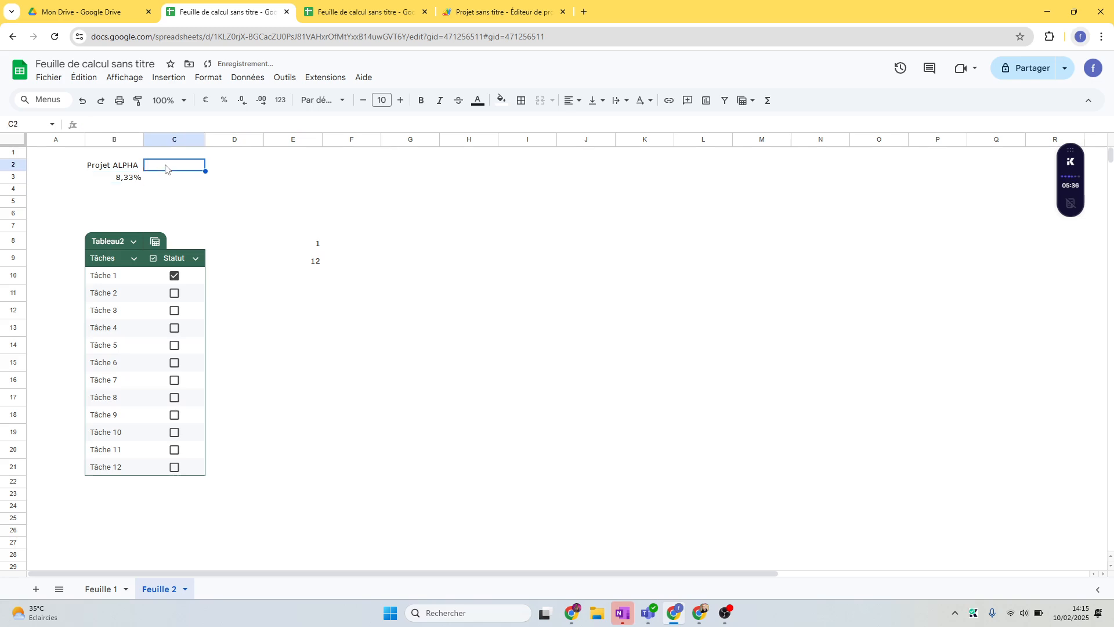
{"action": "type", "text": "% restant"}
{"action": "key", "text": "Return"}
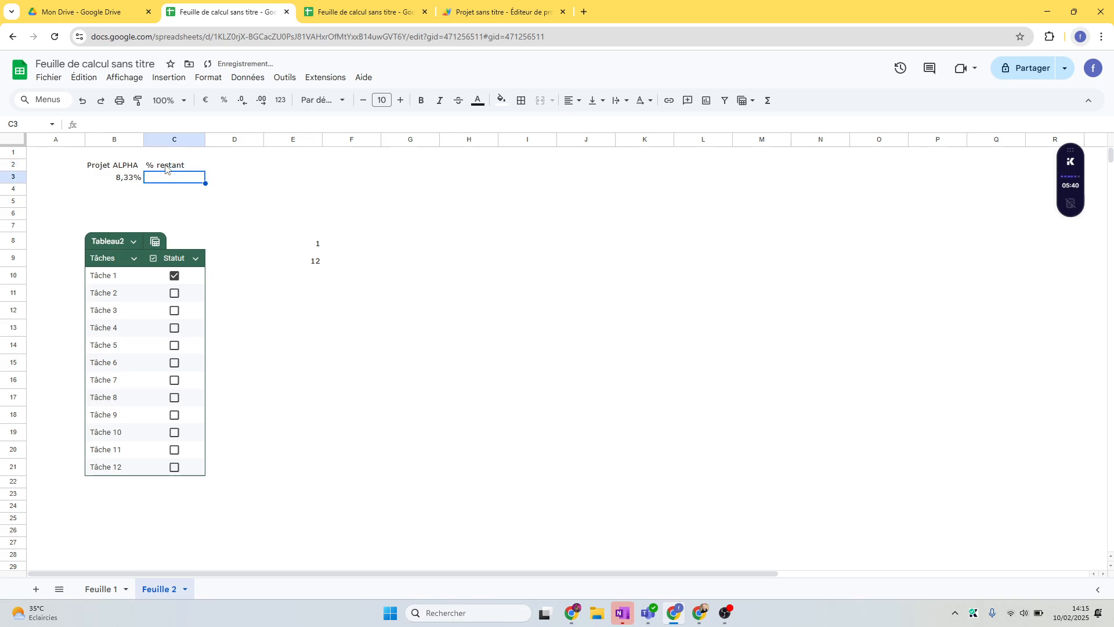
{"action": "type", "text": "1-"}
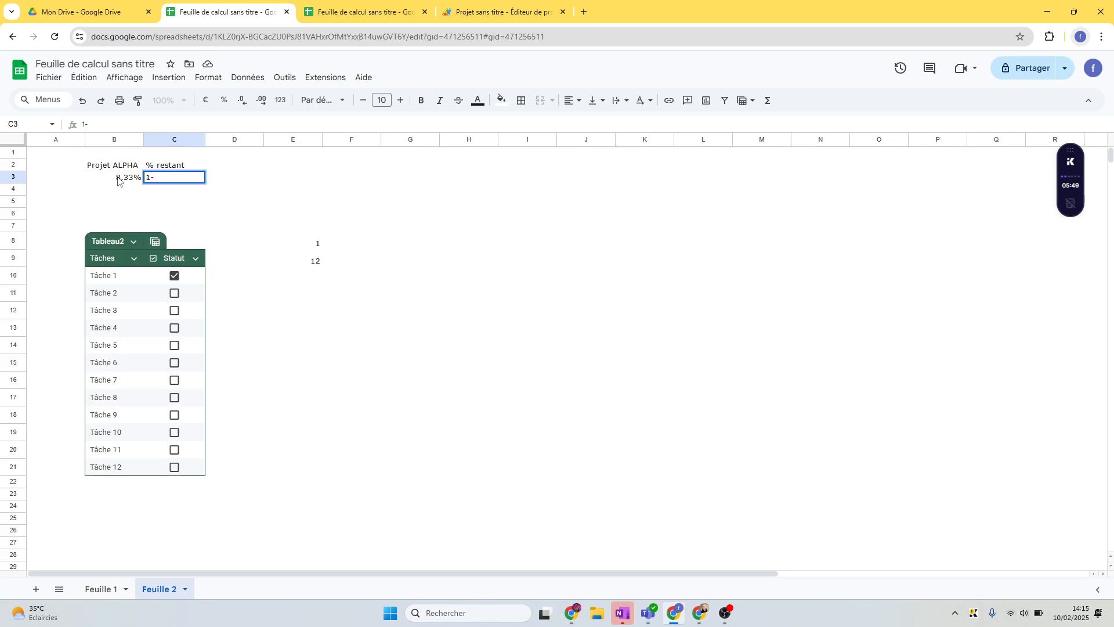
{"action": "left_click", "coordinate": [117, 181]}
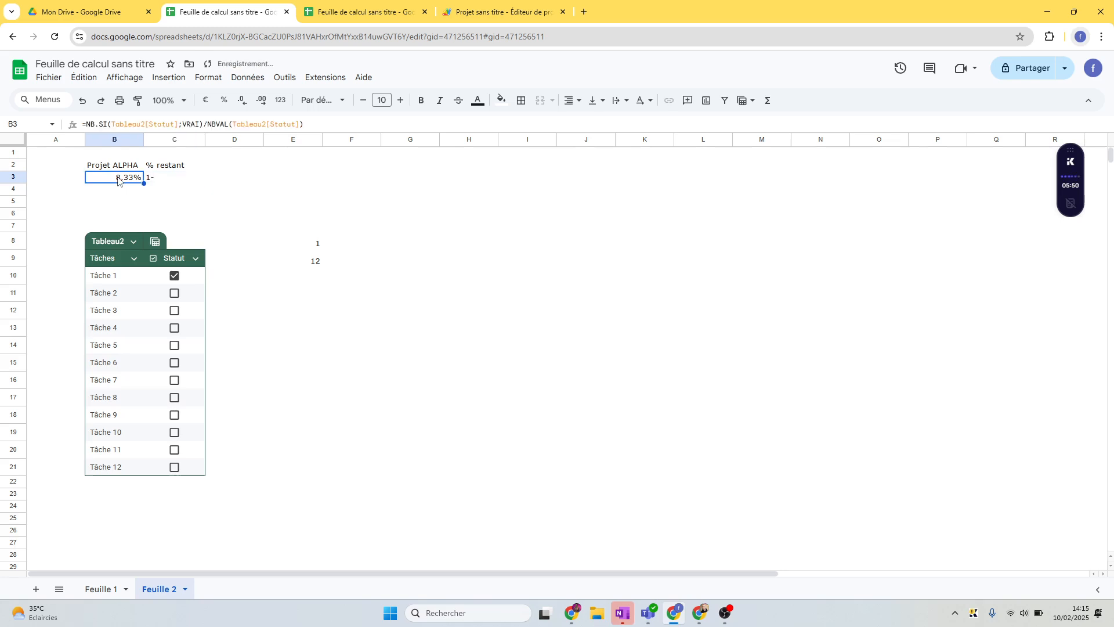
{"action": "left_click", "coordinate": [164, 176]}
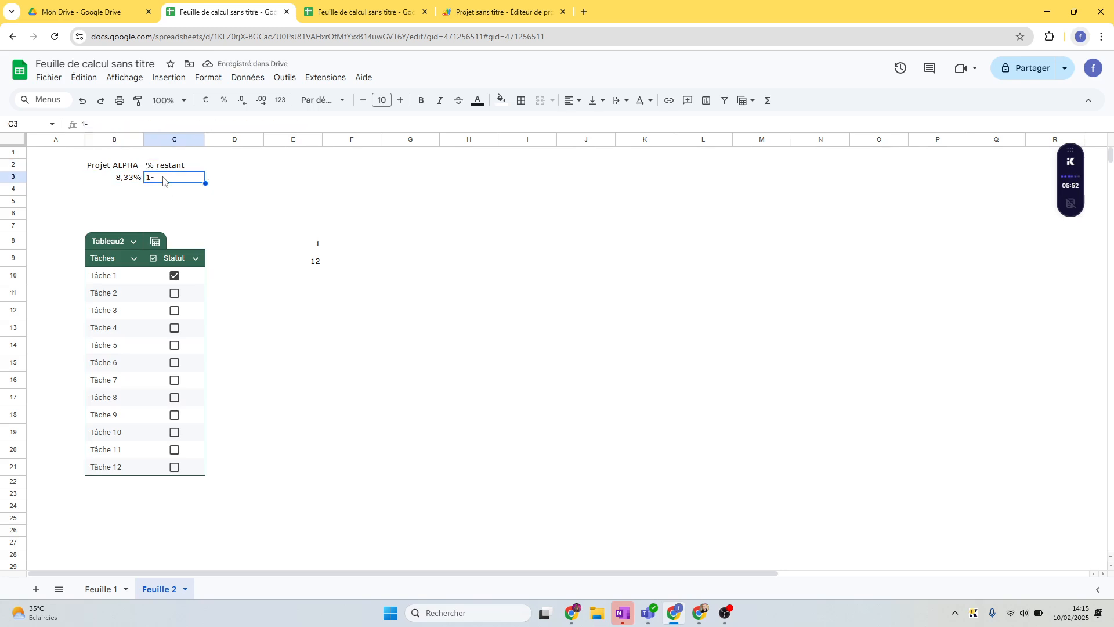
Enter =1-B3 in cell C3 to calculate the remaining percentage
{"action": "type", "text": "="}
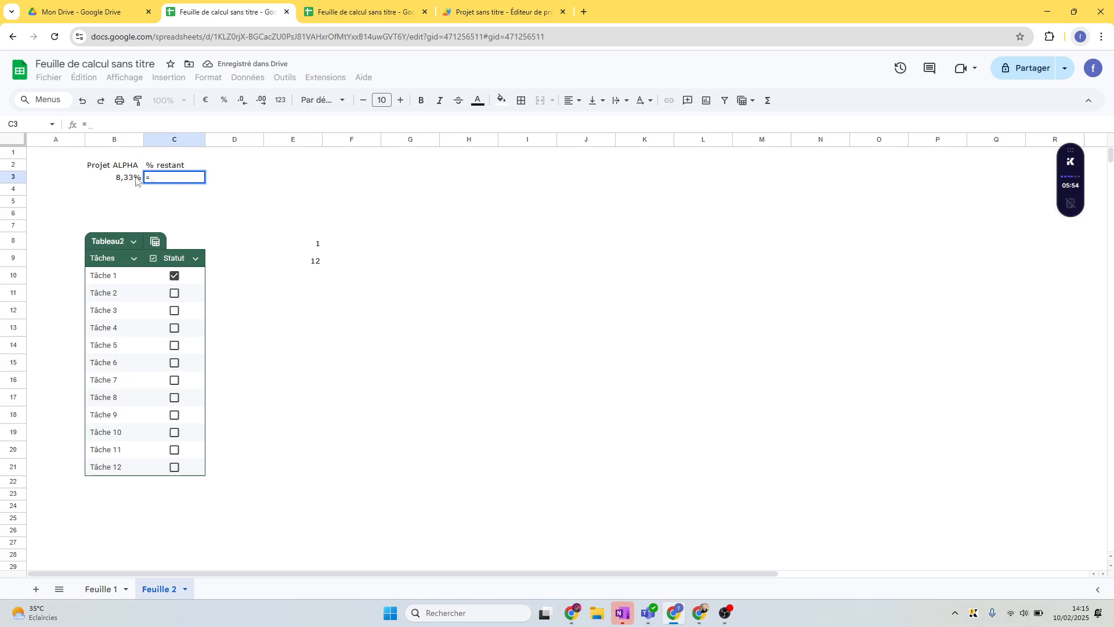
{"action": "type", "text": "1-"}
{"action": "left_click", "coordinate": [116, 179]}
{"action": "key", "text": "Return"}
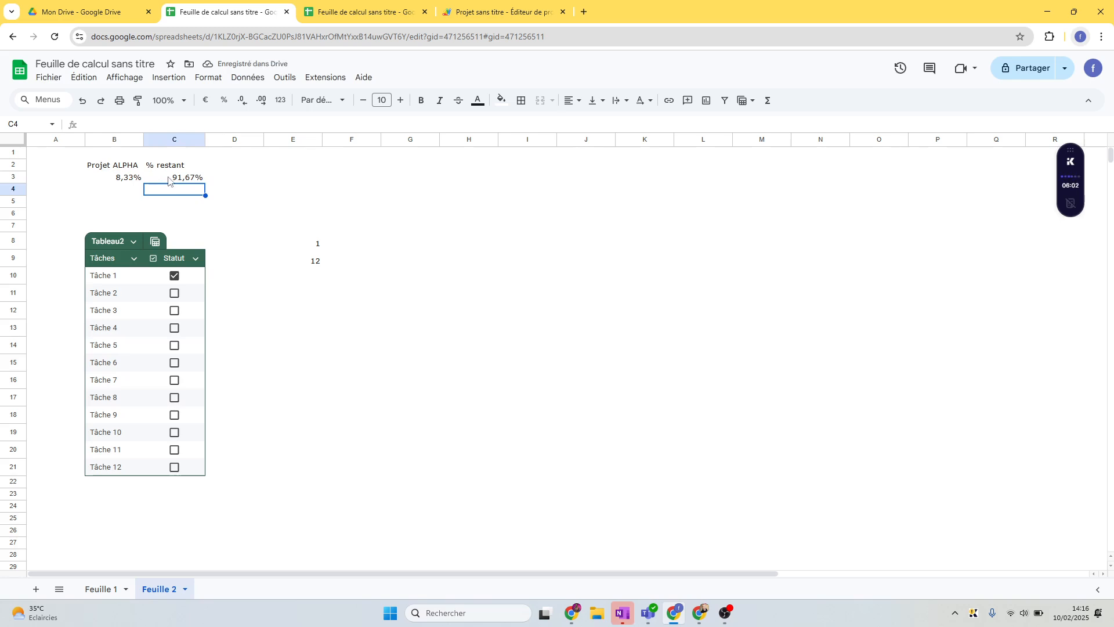
Tick the Tâche 2 to Tâche 5 checkboxes and check the percentages in B3 and C3
{"action": "left_click", "coordinate": [175, 294]}
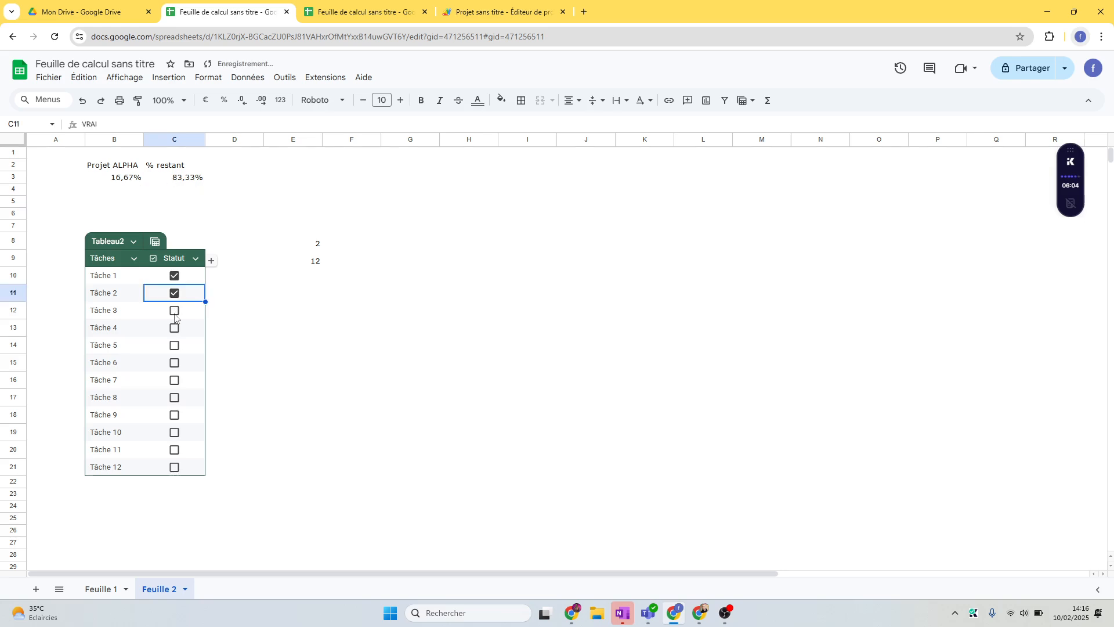
{"action": "left_click", "coordinate": [174, 314]}
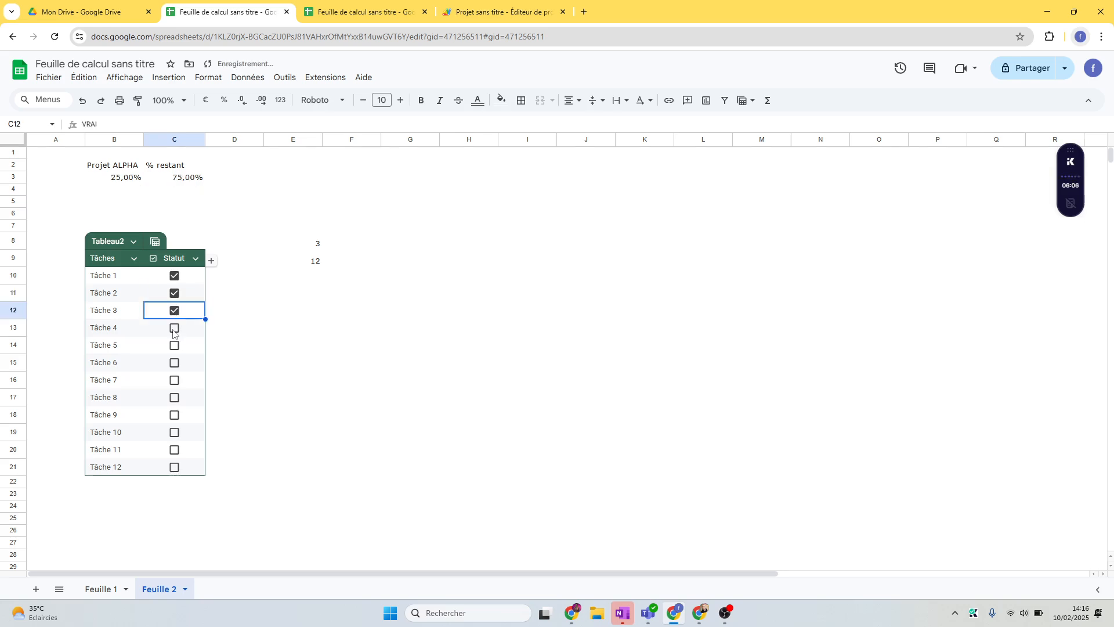
{"action": "left_click", "coordinate": [173, 331]}
{"action": "left_click", "coordinate": [174, 347]}
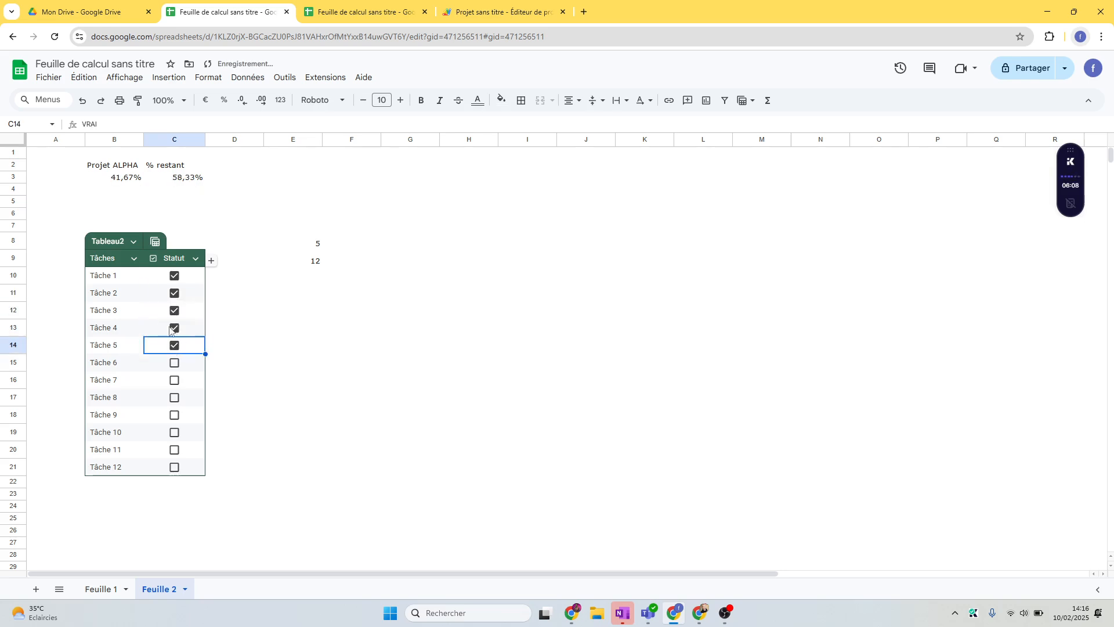
{"action": "left_click", "coordinate": [115, 177]}
{"action": "left_click", "coordinate": [165, 183]}
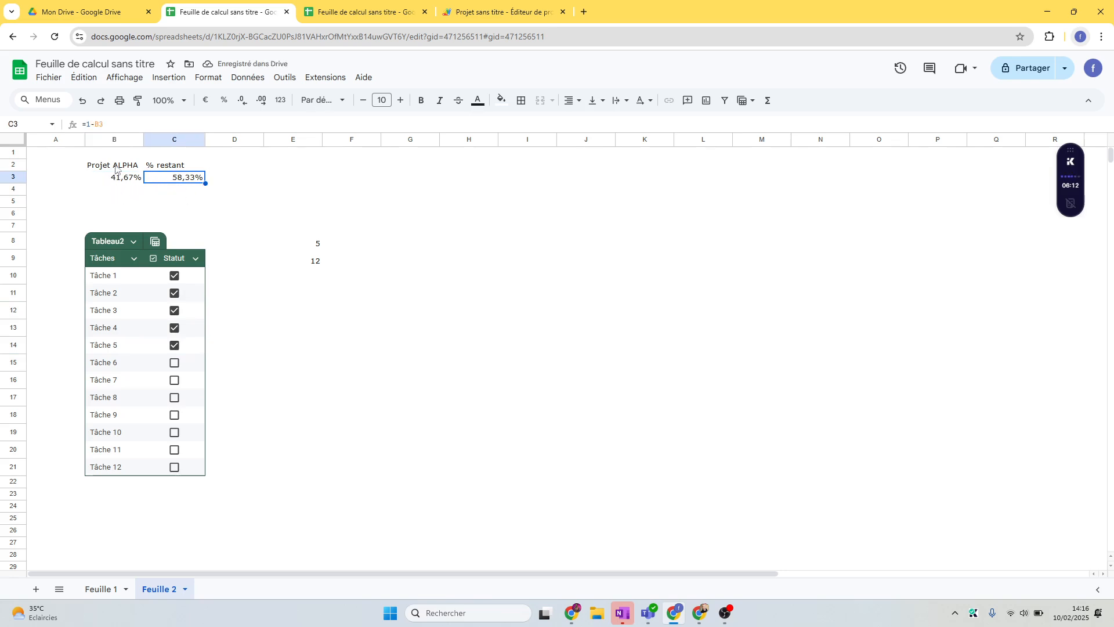
Delete the two helper counts in cells E8:E9
{"action": "left_click", "coordinate": [310, 244]}
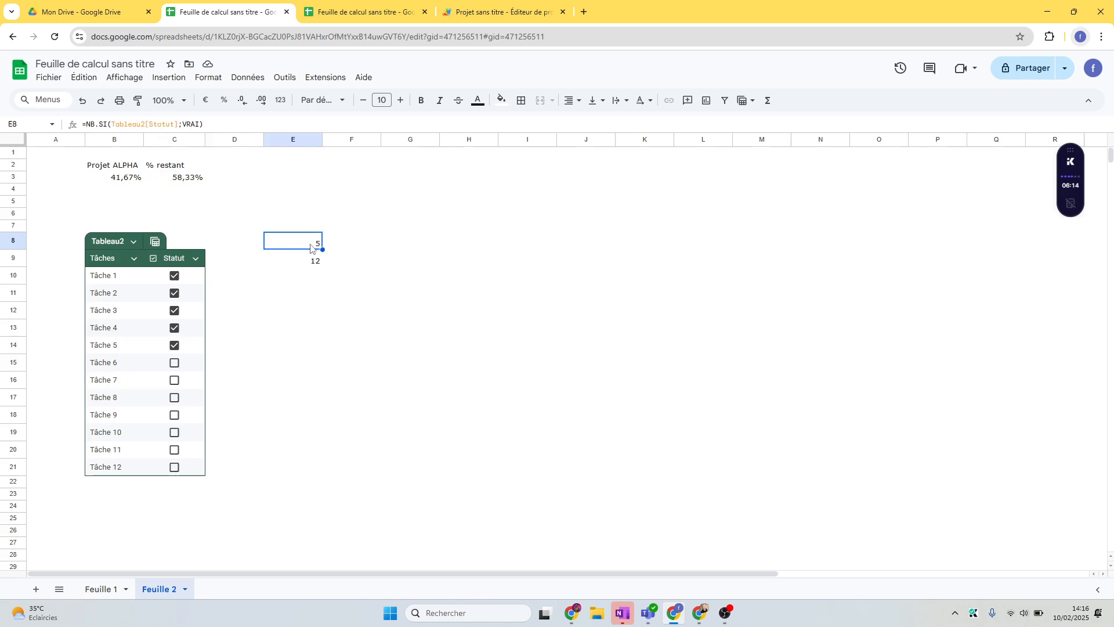
{"action": "left_click", "coordinate": [306, 260], "text": "shift"}
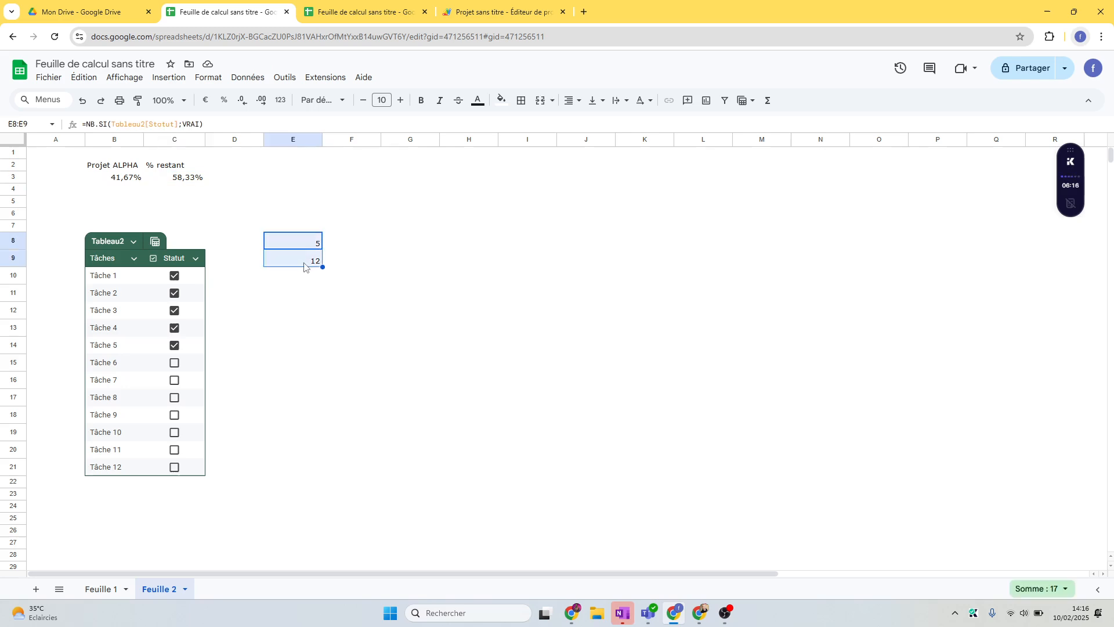
{"action": "key", "text": "Delete"}
{"action": "left_click", "coordinate": [351, 271]}
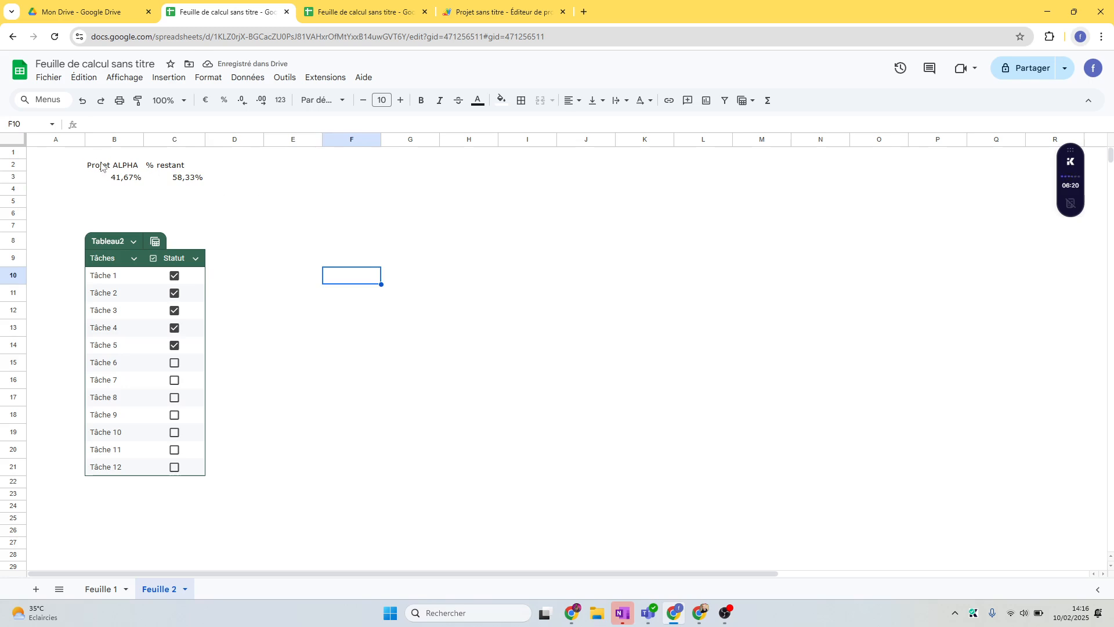
Insert a chart based on the percentage data in B2:C3
{"action": "left_click_drag", "start_coordinate": [103, 167], "coordinate": [177, 184]}
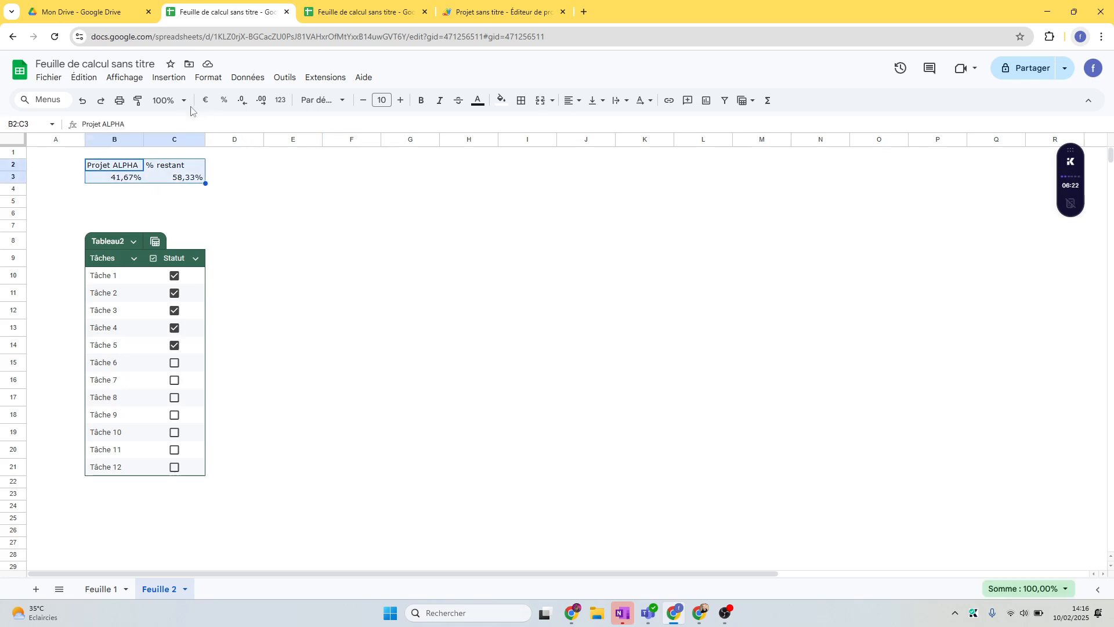
{"action": "left_click", "coordinate": [168, 78]}
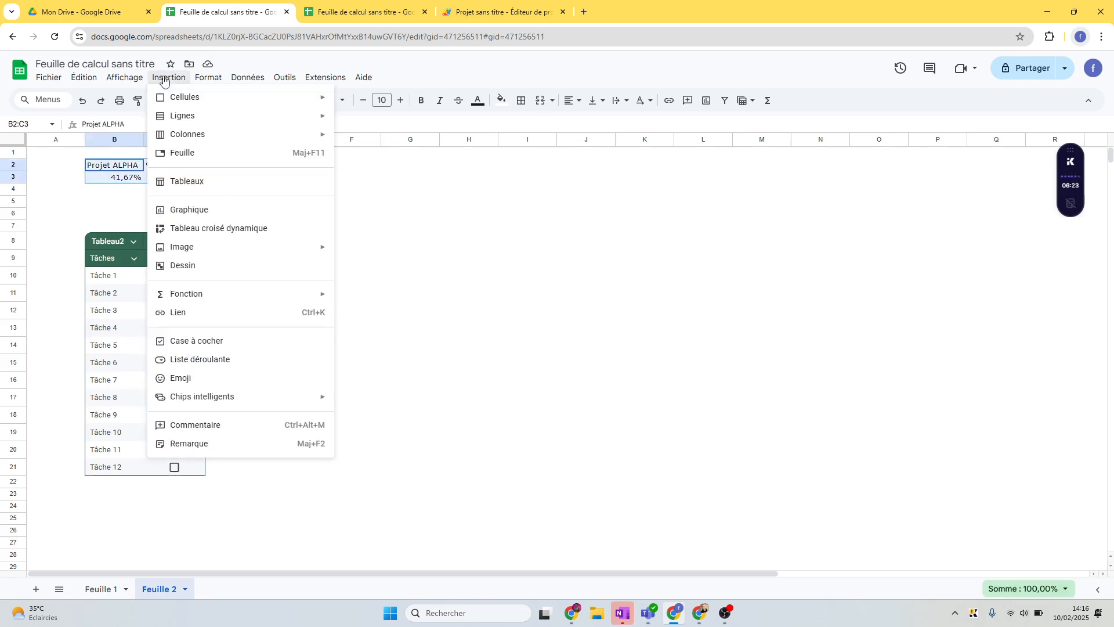
{"action": "left_click", "coordinate": [221, 216]}
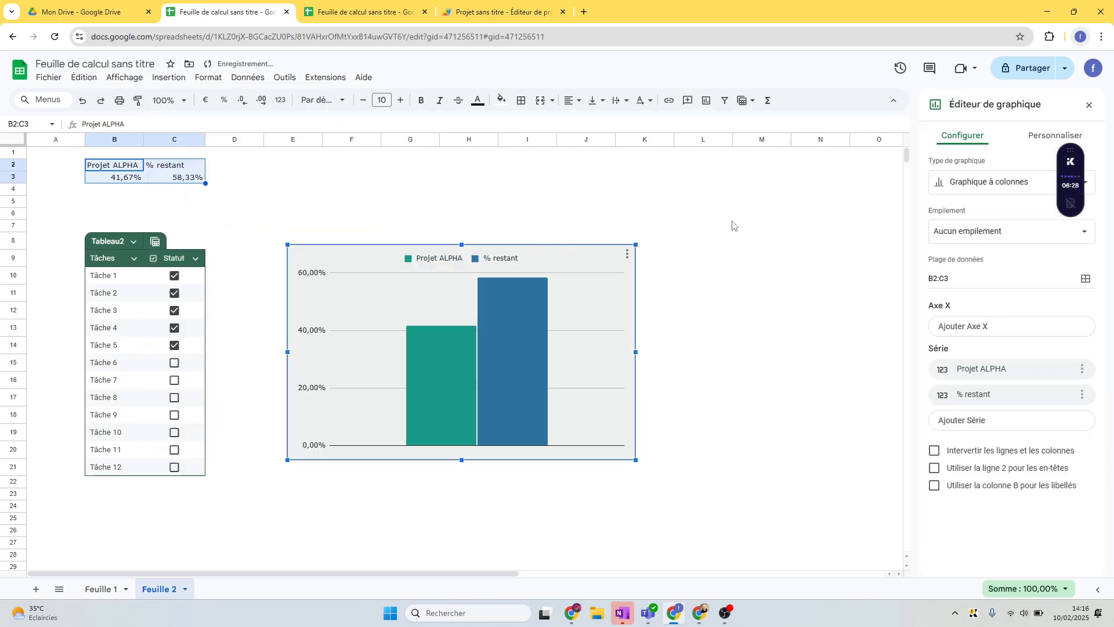
Change the chart type to Graphique en anneau and switch its rows and columns
{"action": "mouse_move", "coordinate": [1074, 155]}
{"action": "left_click_drag", "start_coordinate": [1074, 154], "coordinate": [879, 347]}
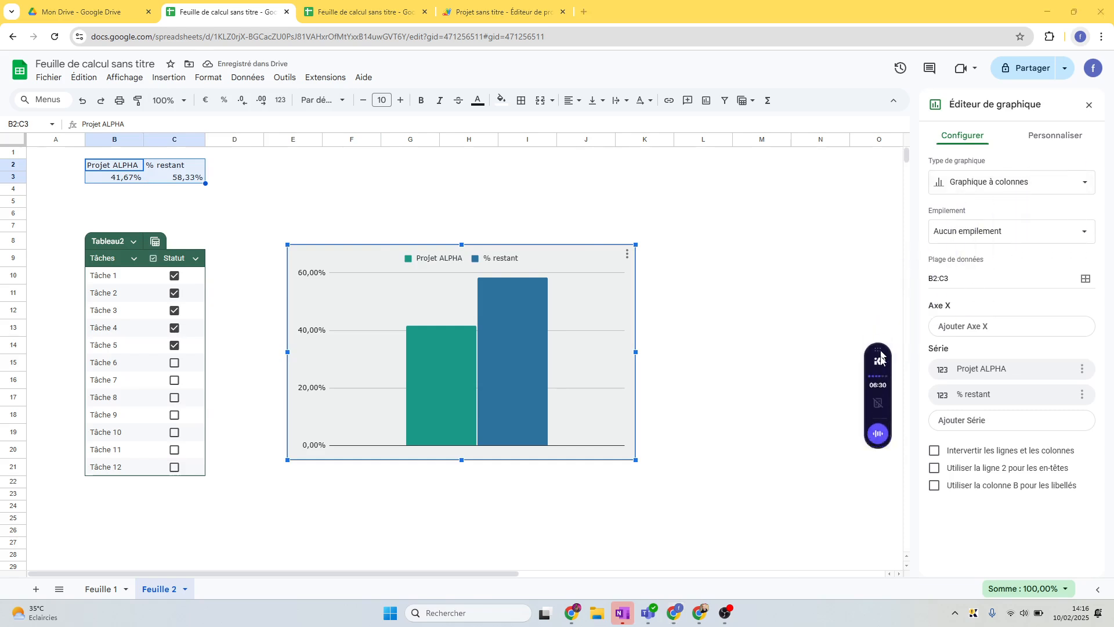
{"action": "left_click", "coordinate": [1002, 185]}
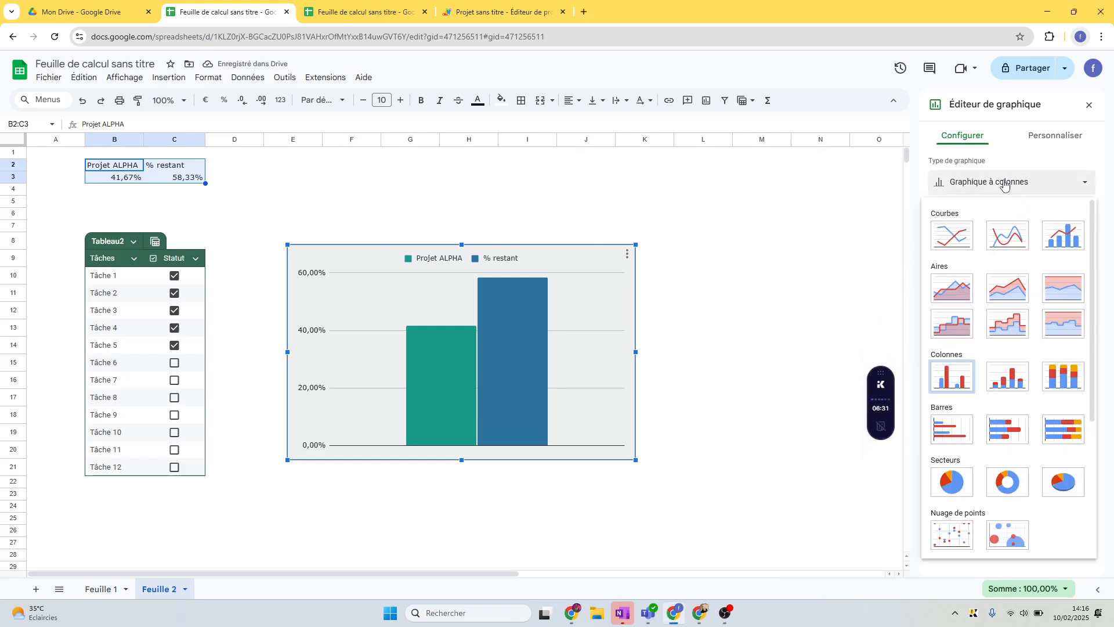
{"action": "left_click", "coordinate": [1015, 489]}
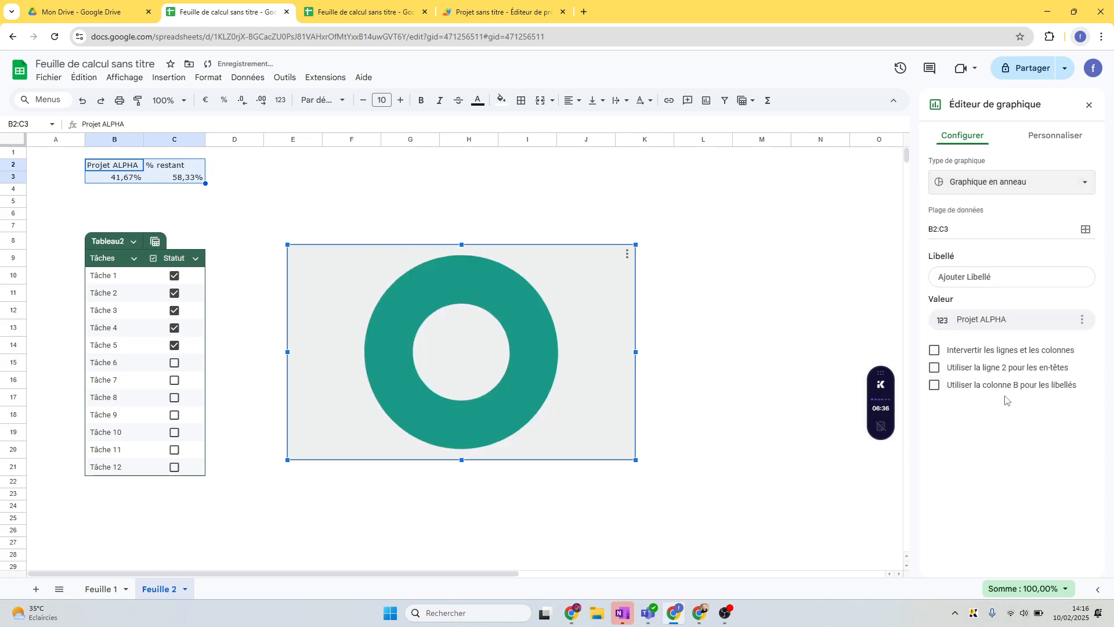
{"action": "left_click", "coordinate": [935, 353]}
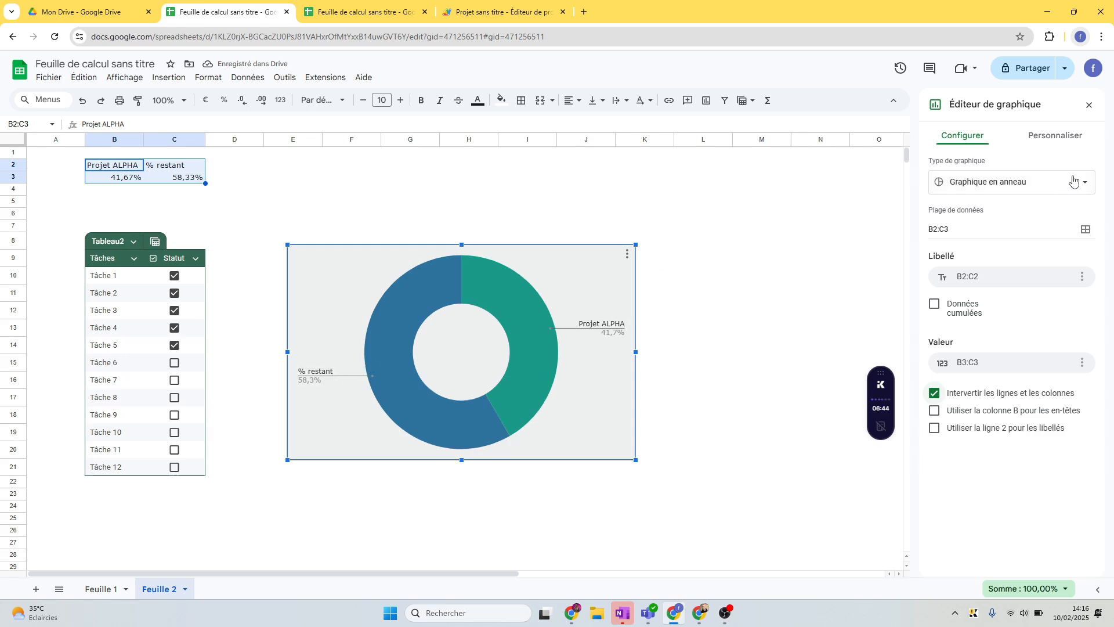
Set the ring chart's background colour to Aucune
{"action": "left_click", "coordinate": [1059, 135]}
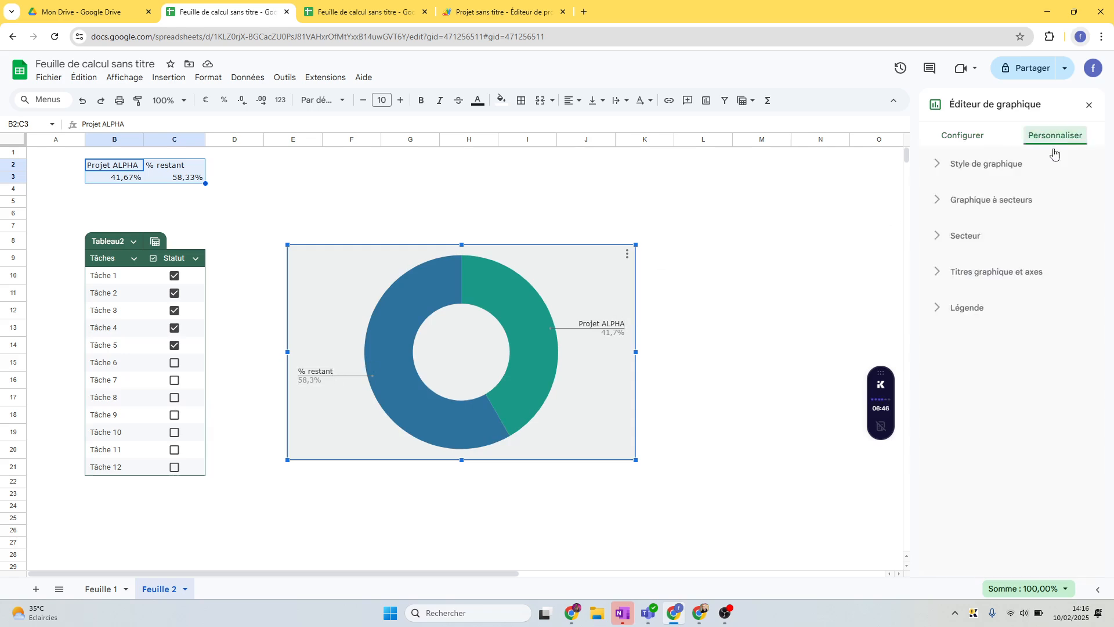
{"action": "left_click", "coordinate": [942, 167]}
{"action": "left_click", "coordinate": [958, 216]}
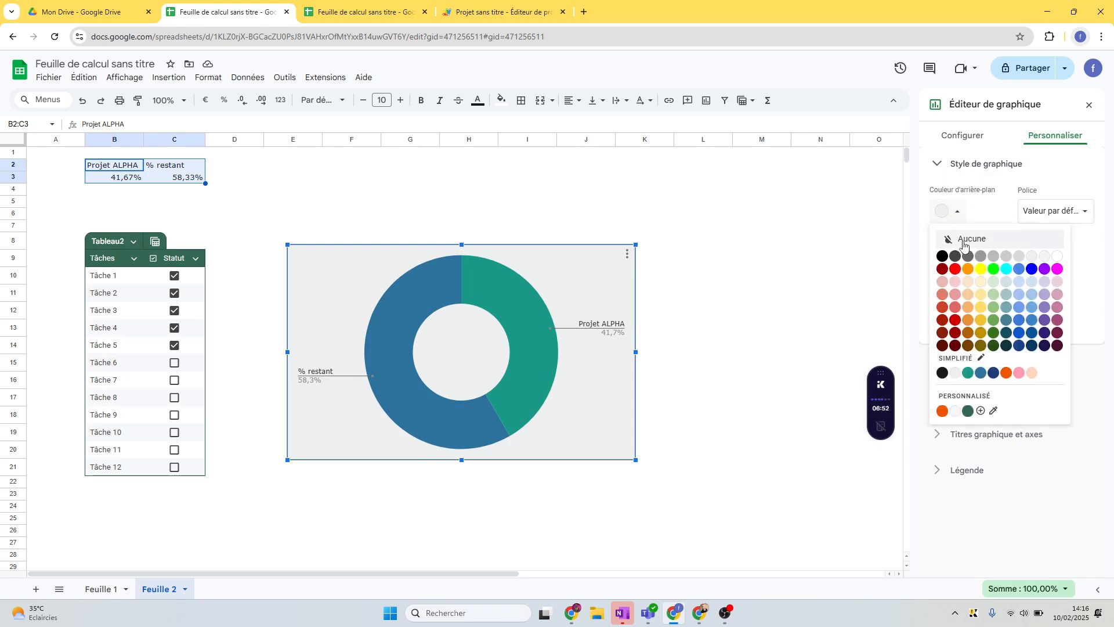
{"action": "left_click", "coordinate": [965, 243]}
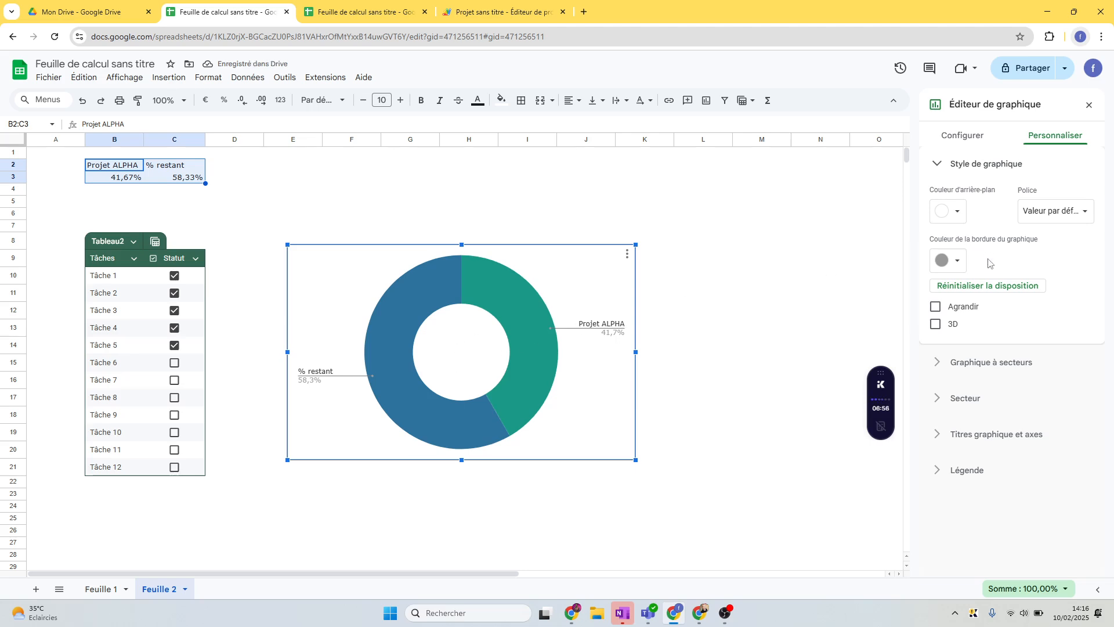
Try the custom orange as the ring chart's border colour and undo that change
{"action": "left_click", "coordinate": [959, 262]}
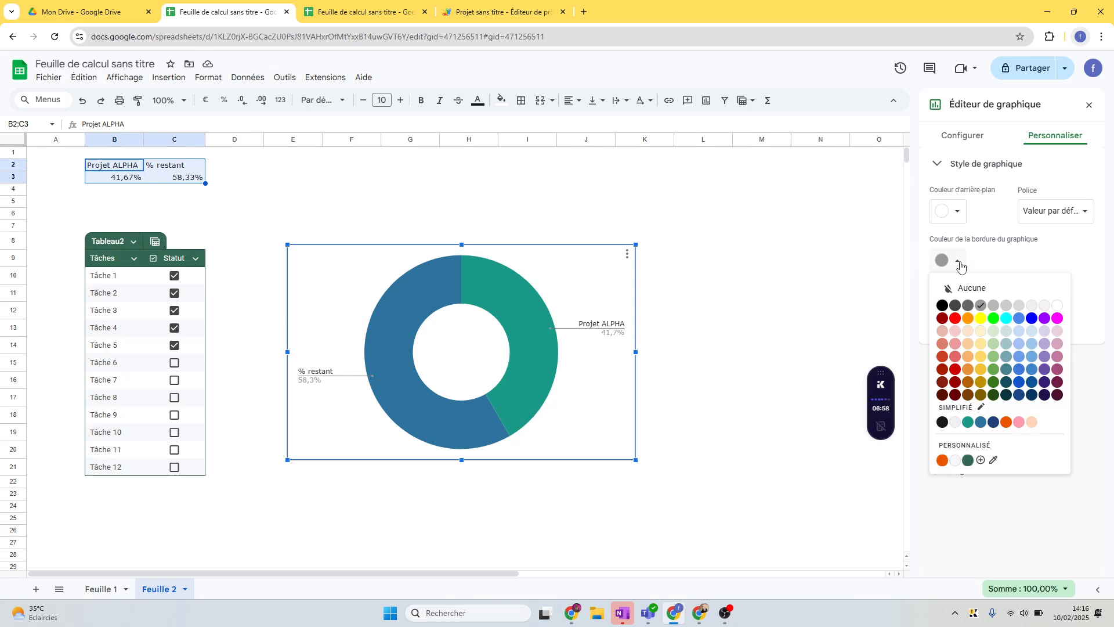
{"action": "left_click", "coordinate": [943, 461]}
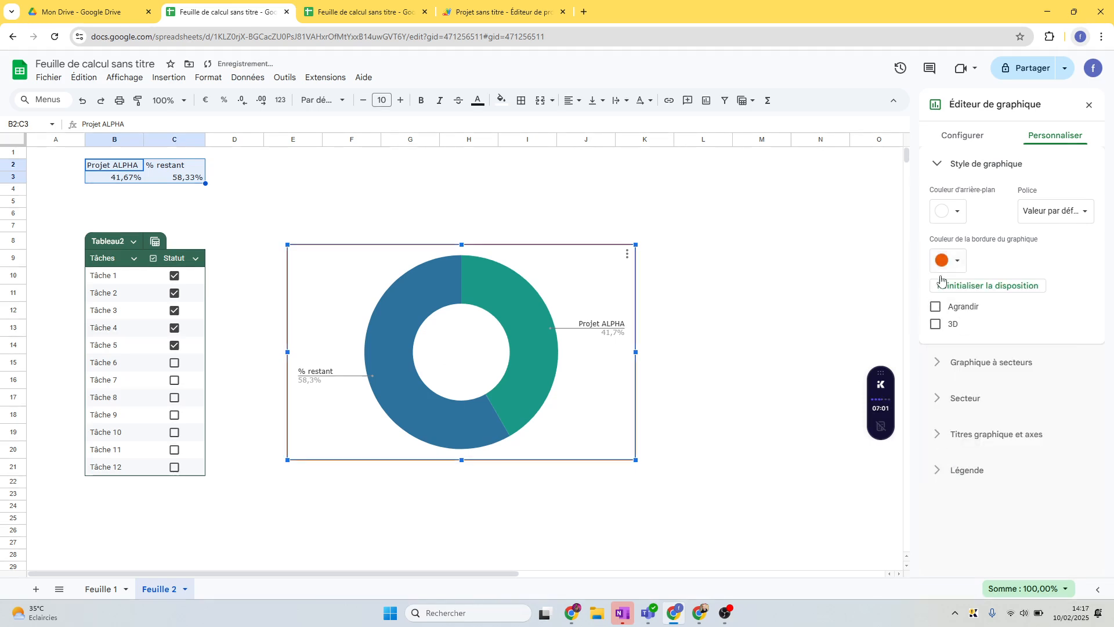
{"action": "left_click", "coordinate": [84, 101]}
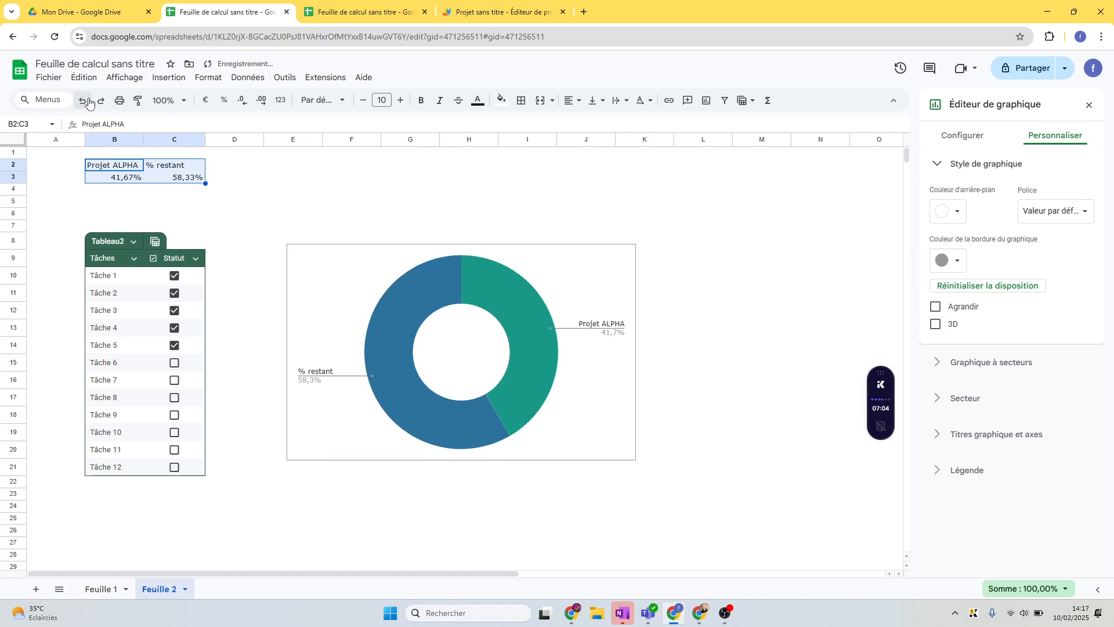
Set the ring chart's inner hole size to 75%
{"action": "left_click", "coordinate": [939, 365]}
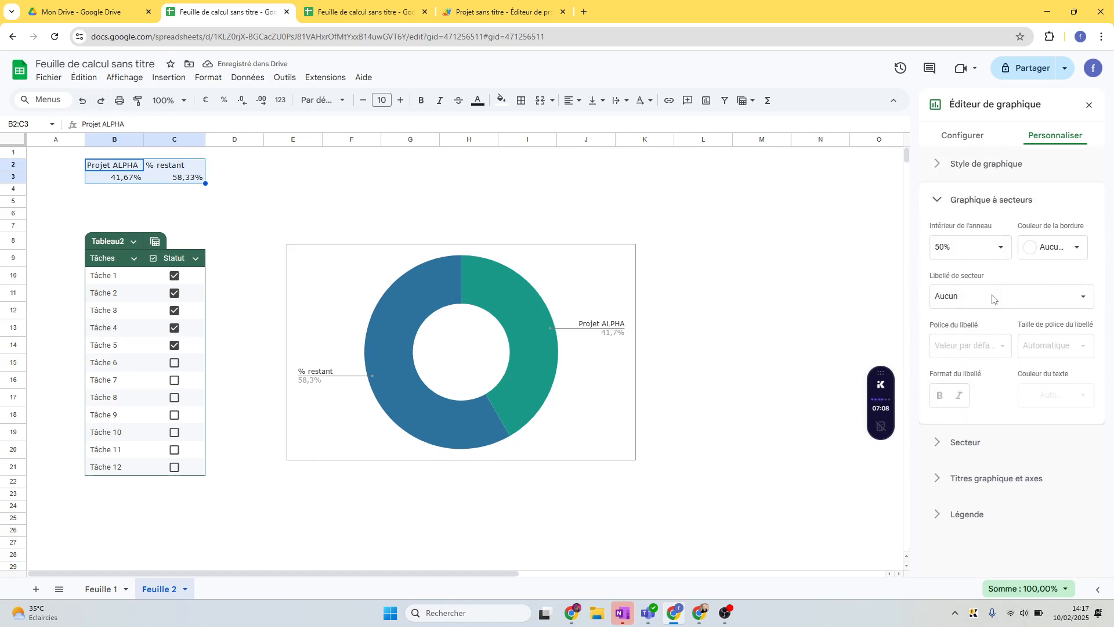
{"action": "left_click", "coordinate": [984, 256]}
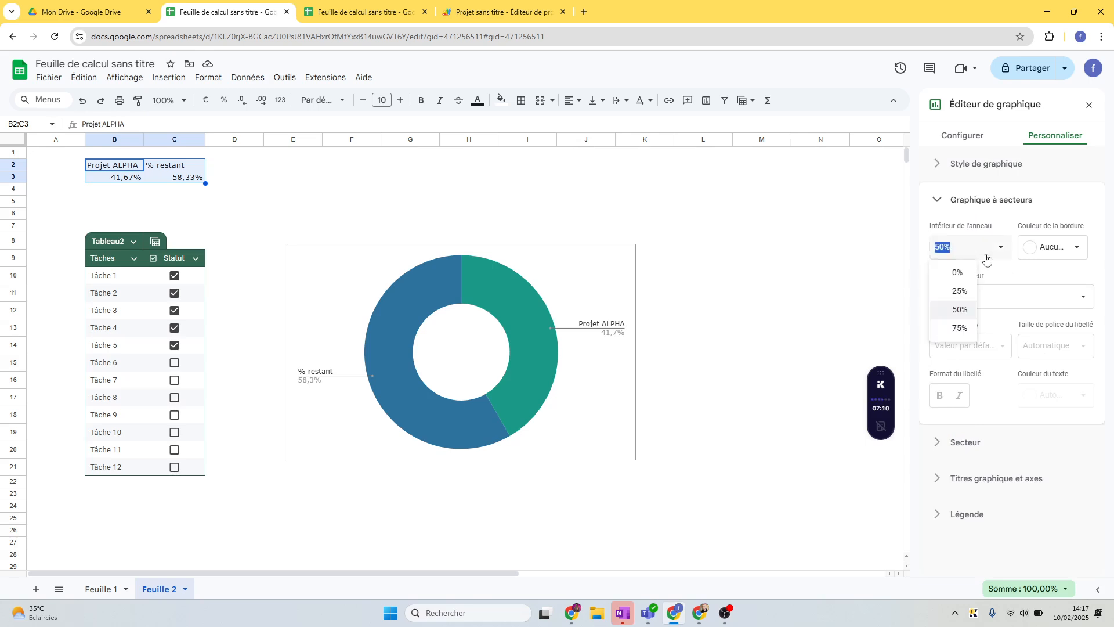
{"action": "left_click", "coordinate": [957, 329]}
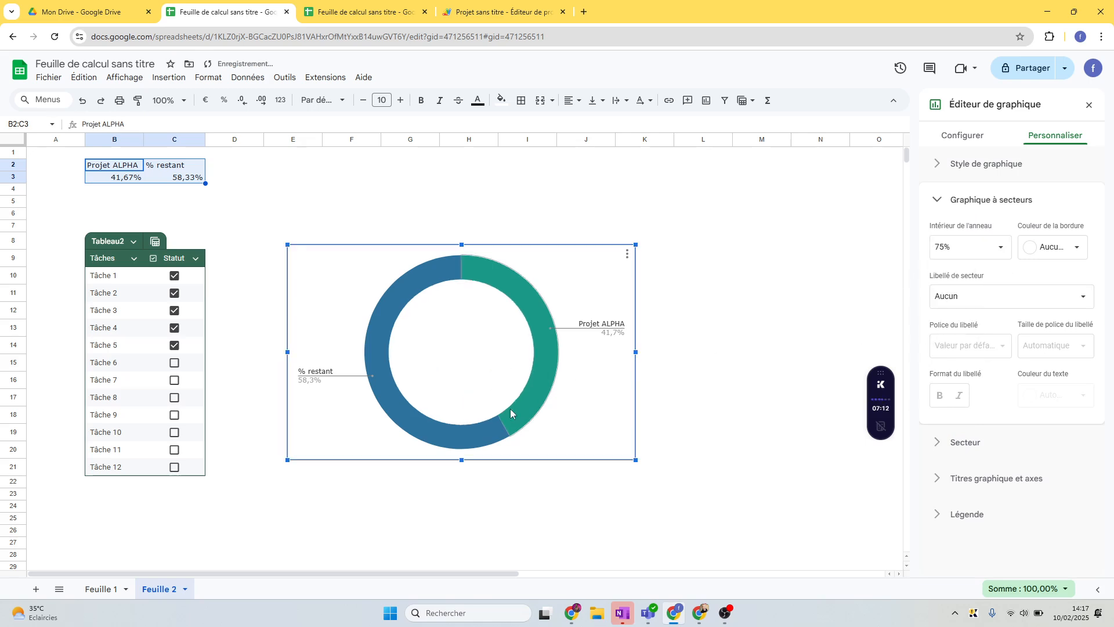
Colour the Projet ALPHA slice with the custom orange
{"action": "left_click", "coordinate": [938, 445]}
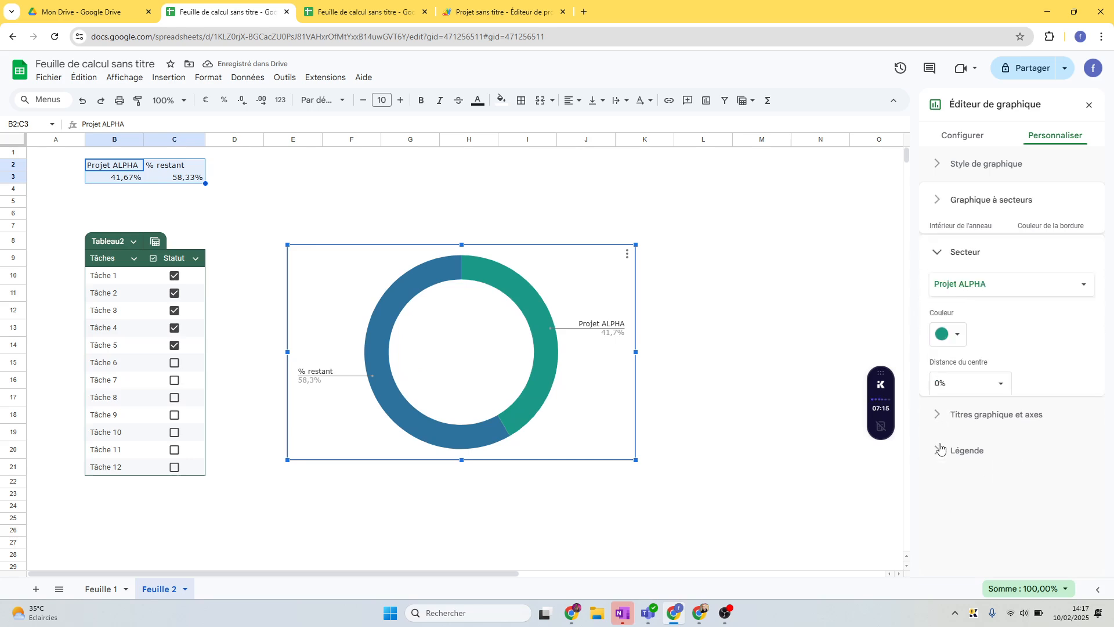
{"action": "left_click", "coordinate": [956, 319]}
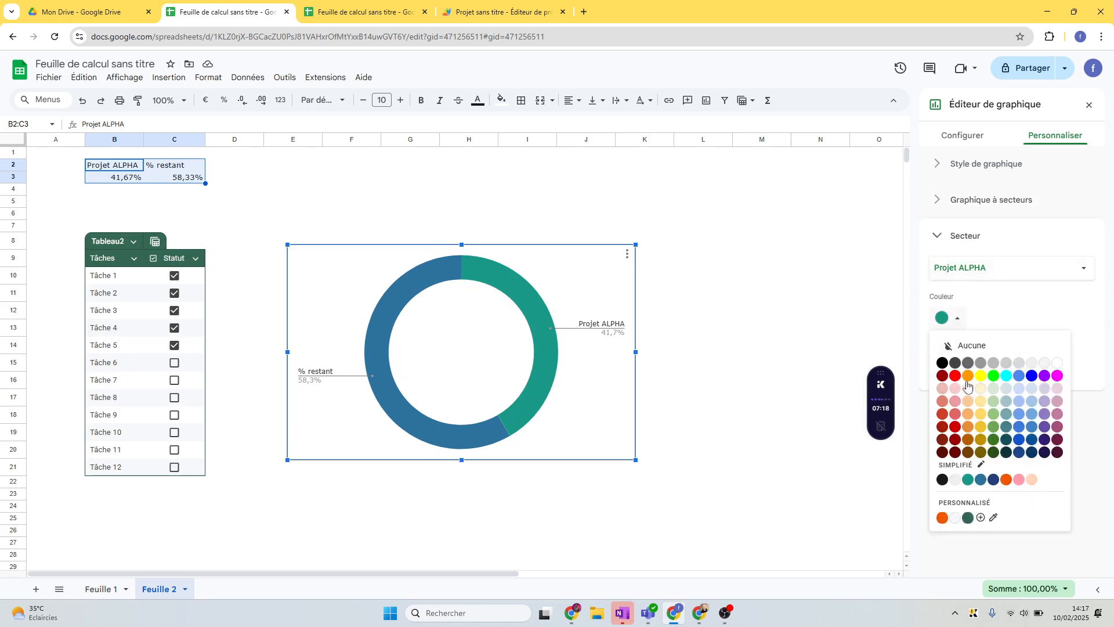
{"action": "left_click", "coordinate": [945, 521]}
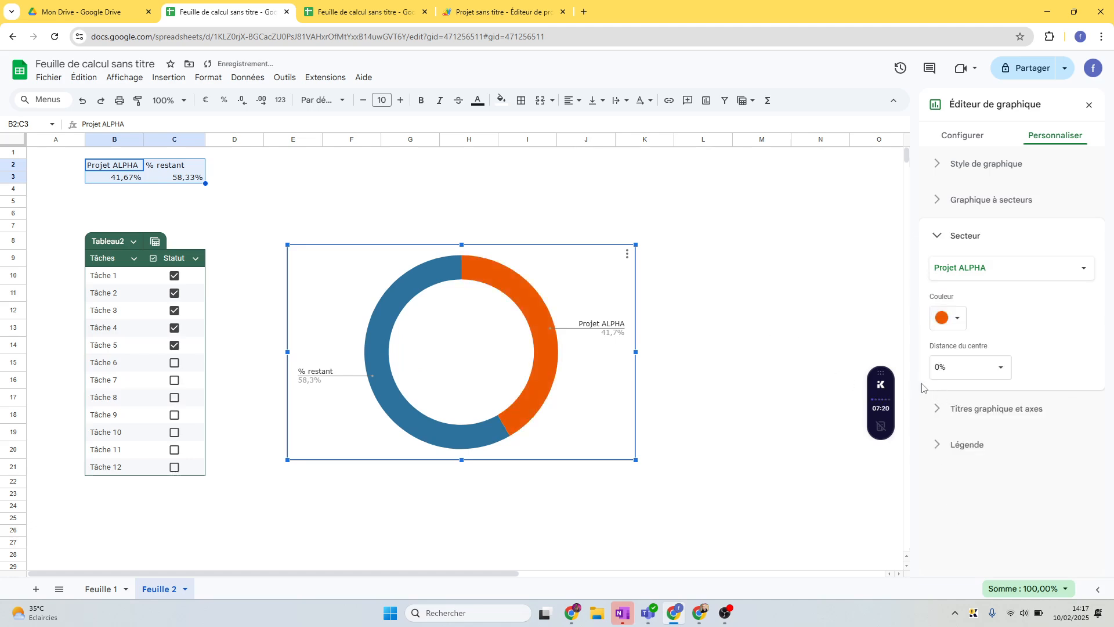
Set the colour of the % restant slice to white
{"action": "left_click", "coordinate": [975, 277]}
{"action": "left_click", "coordinate": [972, 284]}
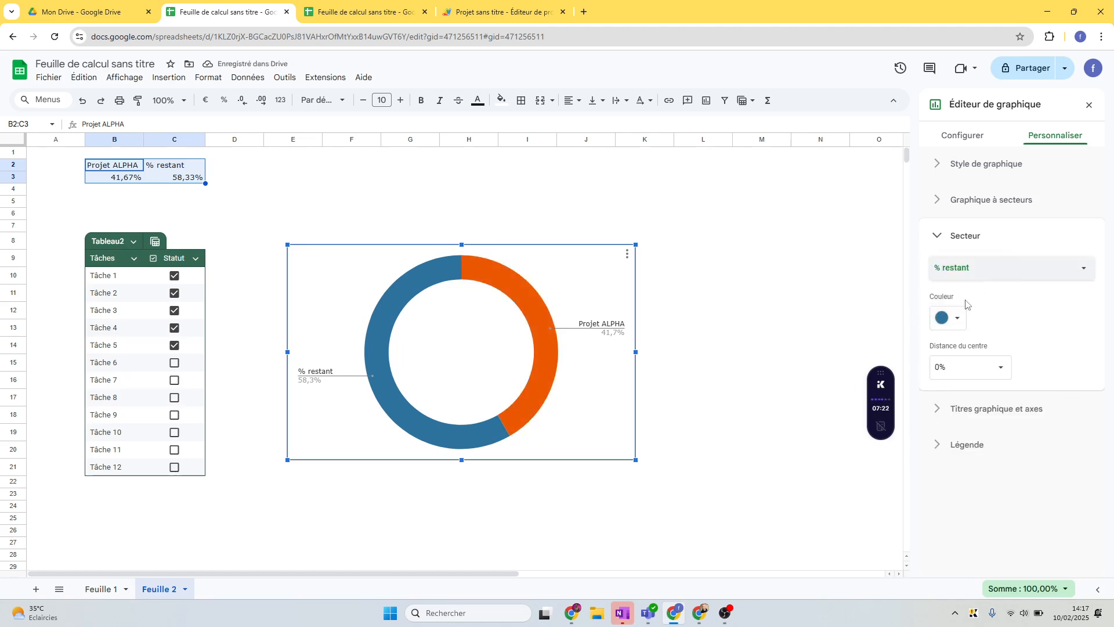
{"action": "left_click", "coordinate": [953, 322]}
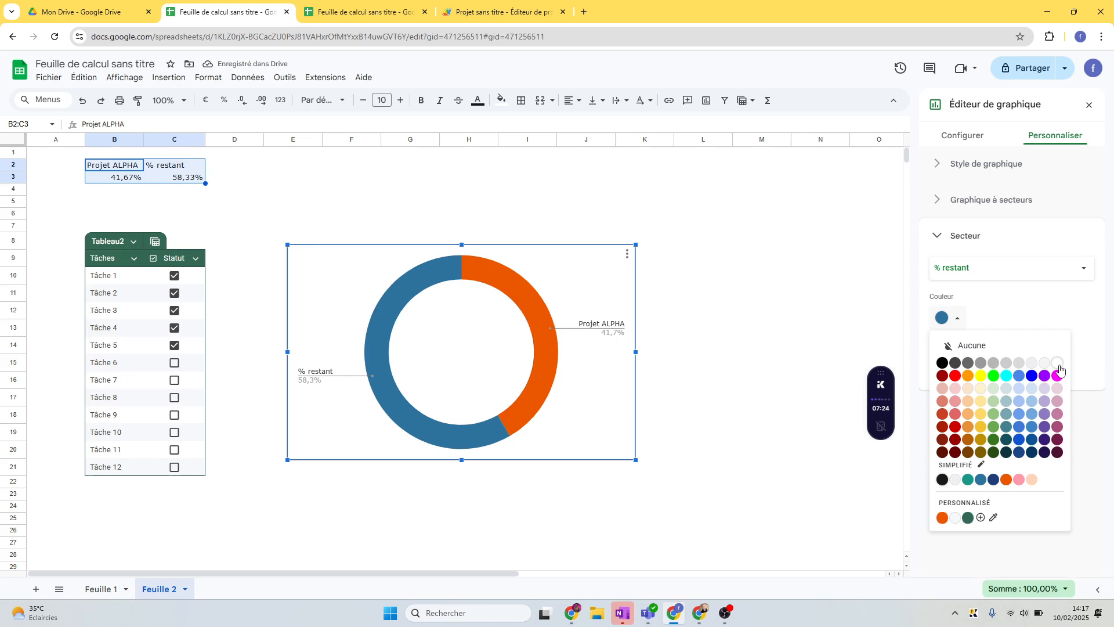
{"action": "left_click", "coordinate": [1058, 365]}
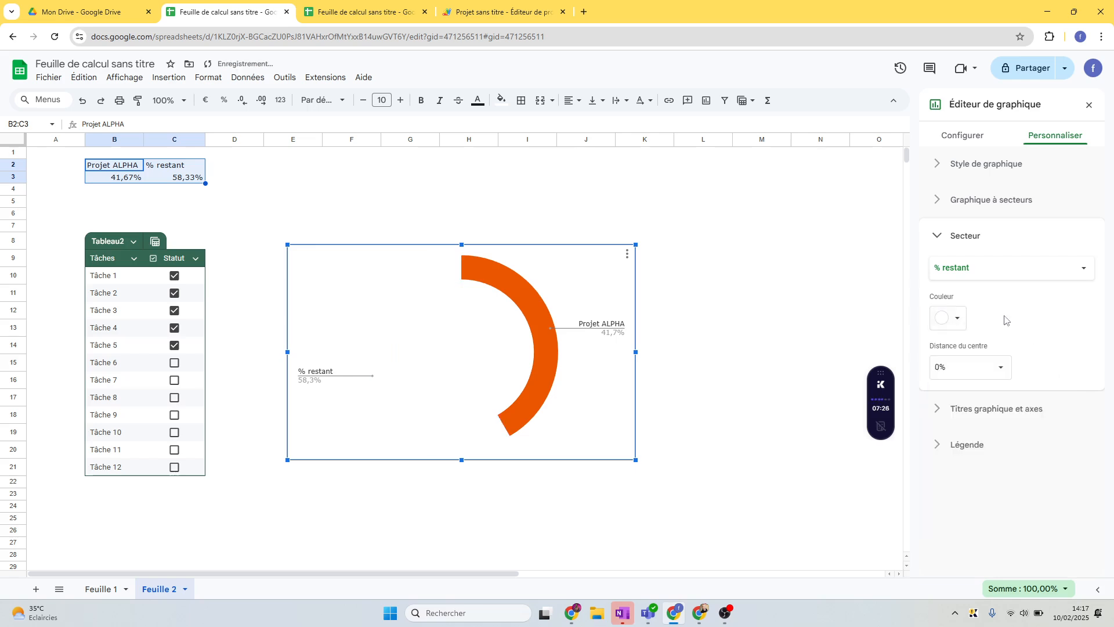
Set the border colour of the ring's slices to the custom orange
{"action": "left_click", "coordinate": [939, 238]}
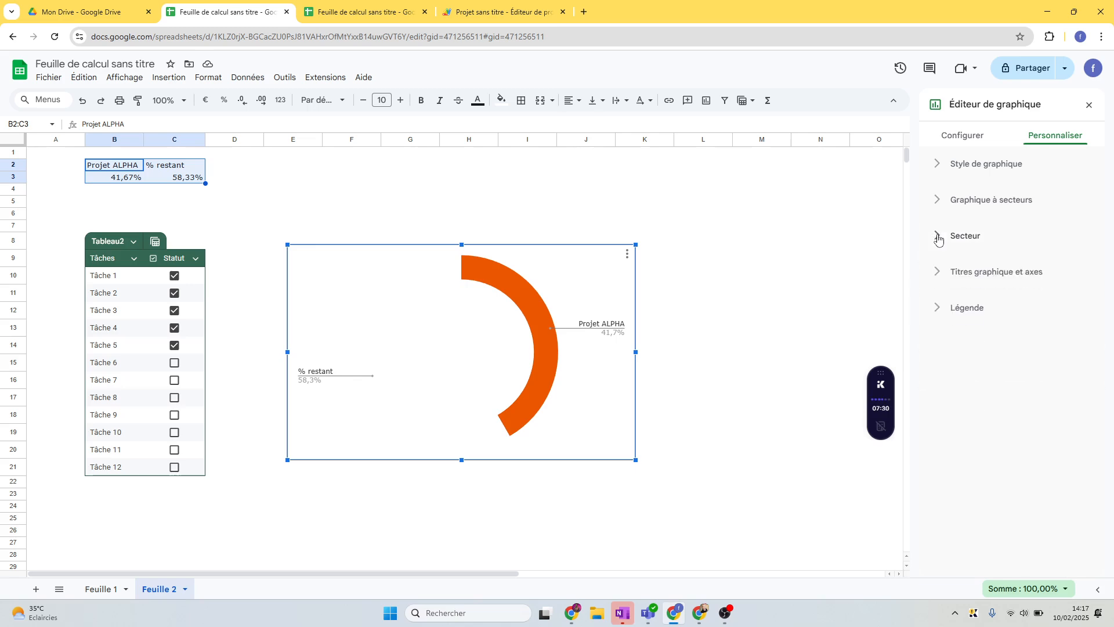
{"action": "left_click", "coordinate": [938, 200]}
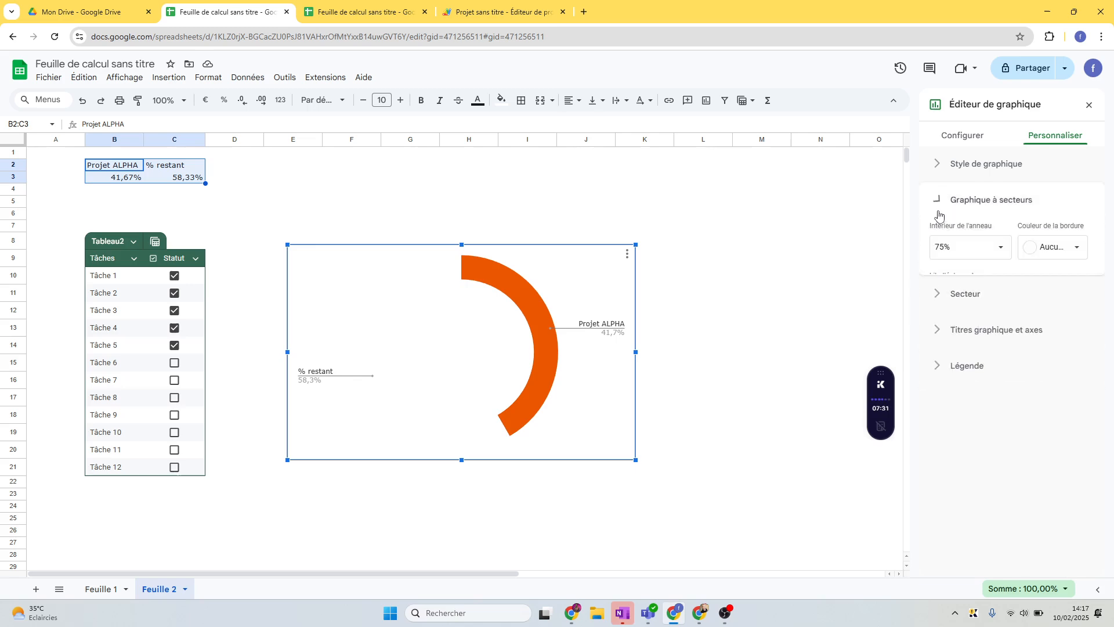
{"action": "left_click", "coordinate": [1067, 253]}
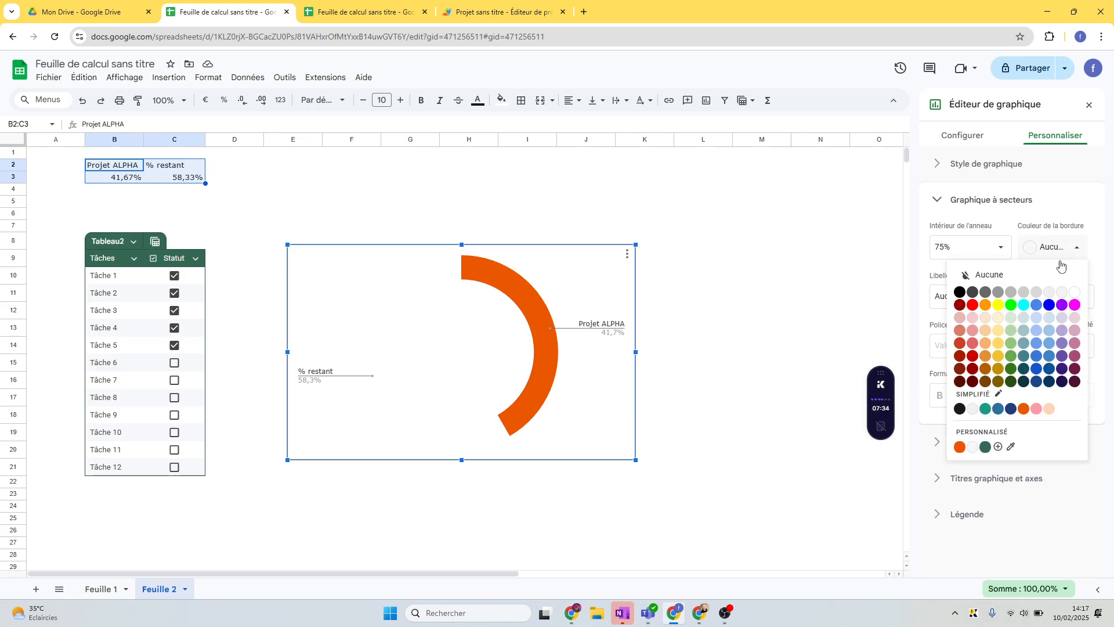
{"action": "left_click", "coordinate": [959, 451]}
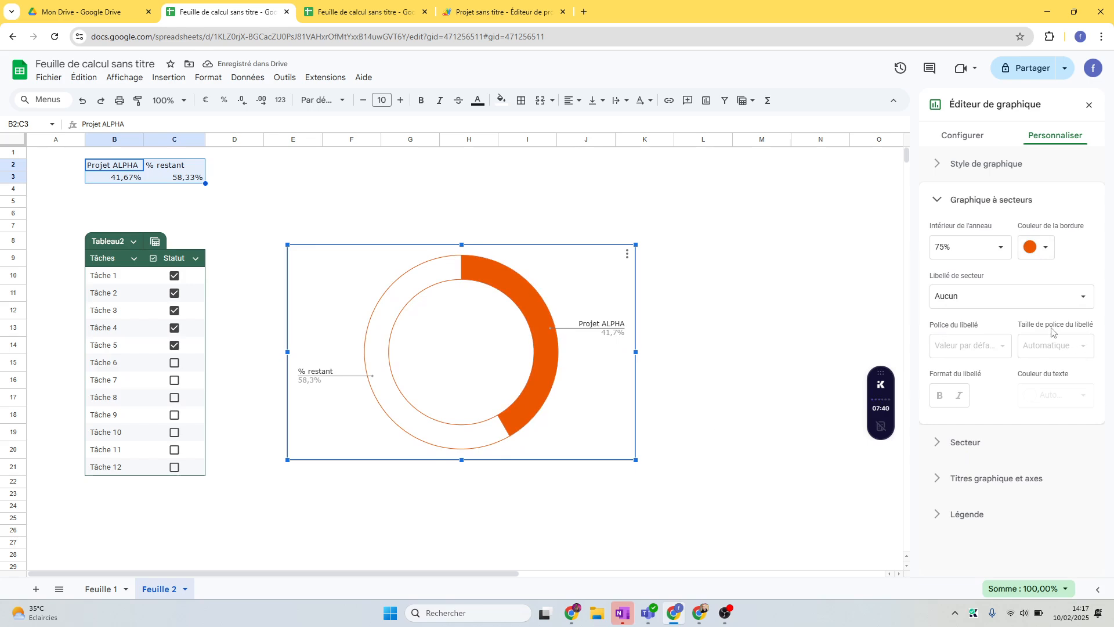
Remove the slice labels from the ring chart by setting the legend position to Aucune
{"action": "left_click", "coordinate": [938, 515]}
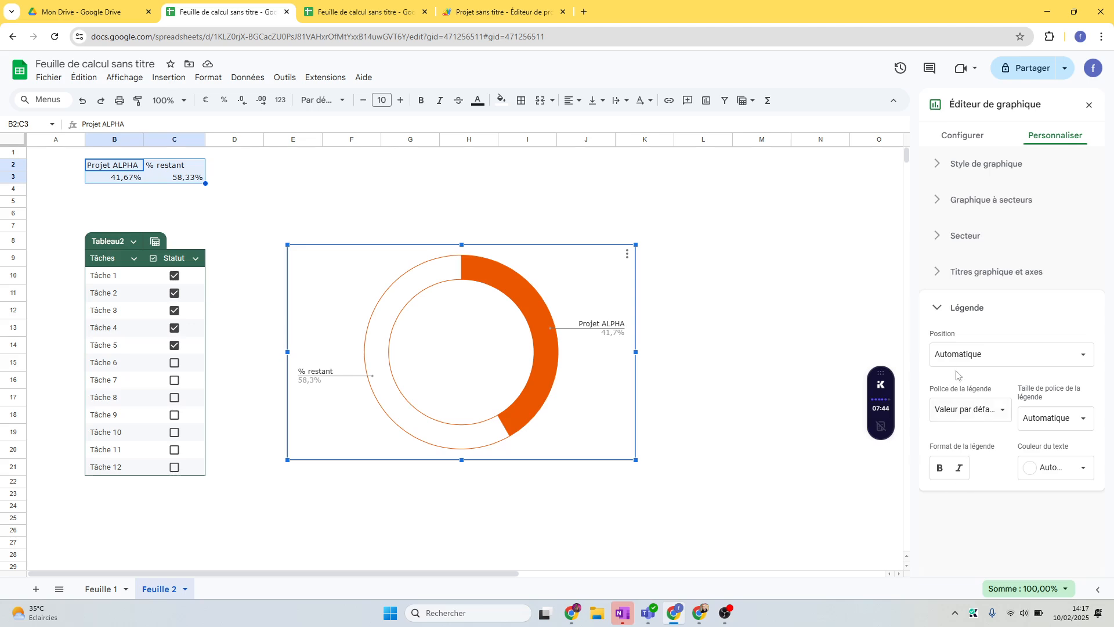
{"action": "left_click", "coordinate": [590, 328]}
{"action": "left_click", "coordinate": [986, 356]}
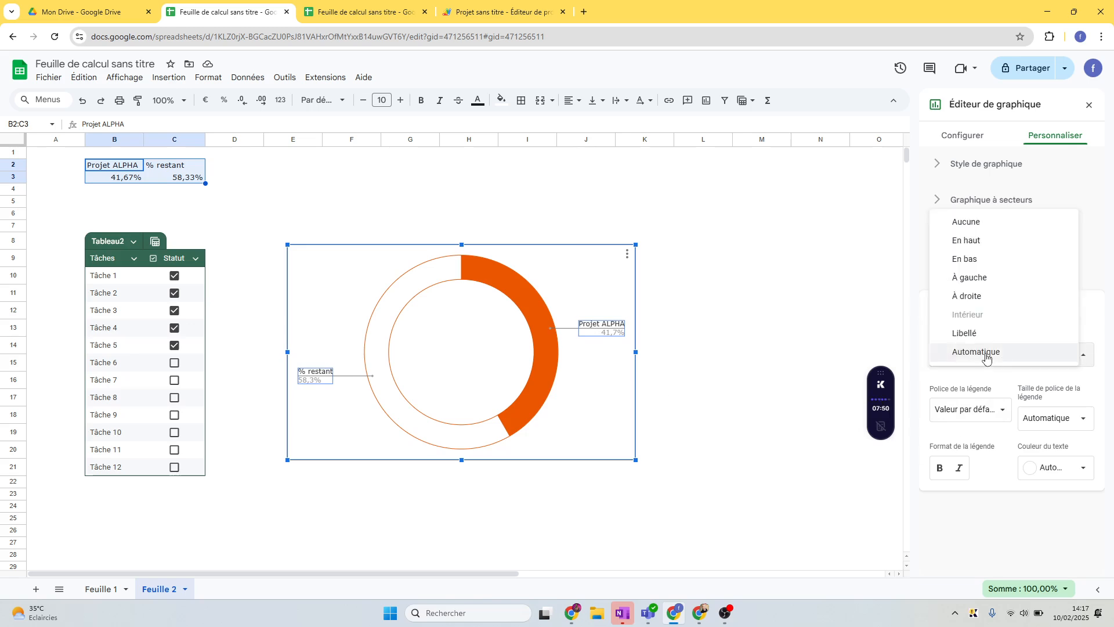
{"action": "left_click", "coordinate": [1086, 356]}
{"action": "left_click", "coordinate": [1086, 357]}
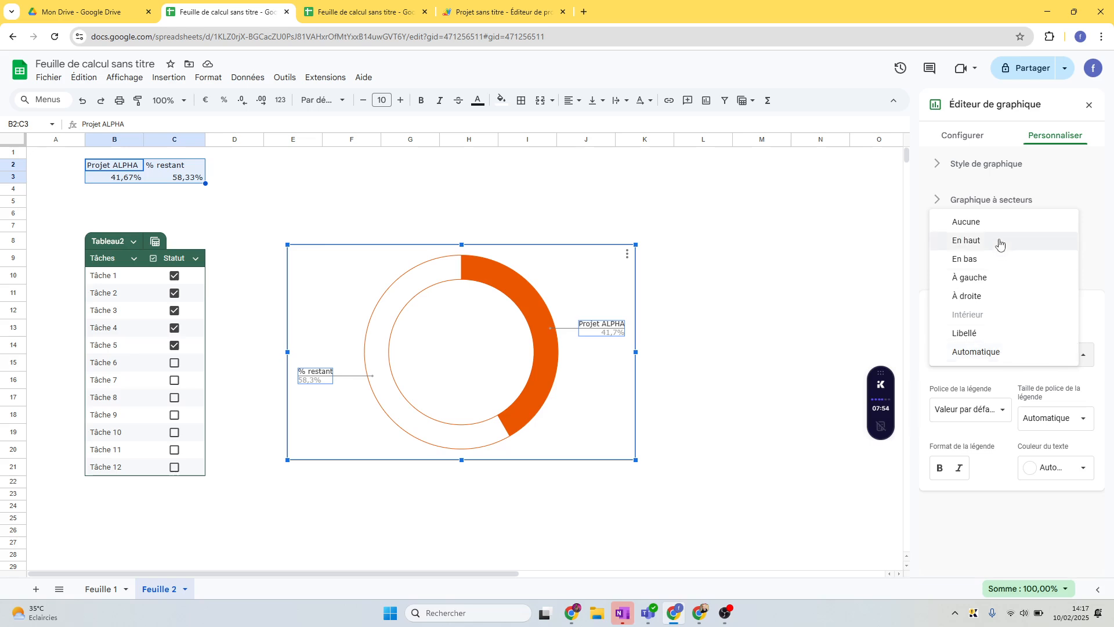
{"action": "left_click", "coordinate": [985, 225]}
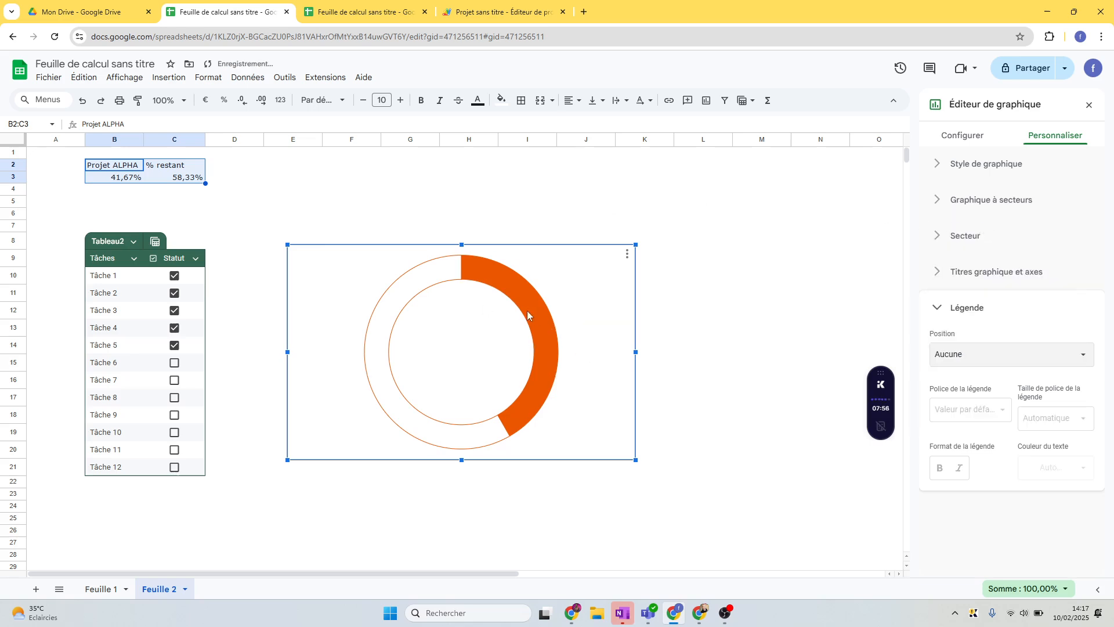
Shrink the ring chart and move it up over about columns F to J, starting at row 3
{"action": "left_click_drag", "start_coordinate": [636, 459], "coordinate": [552, 408]}
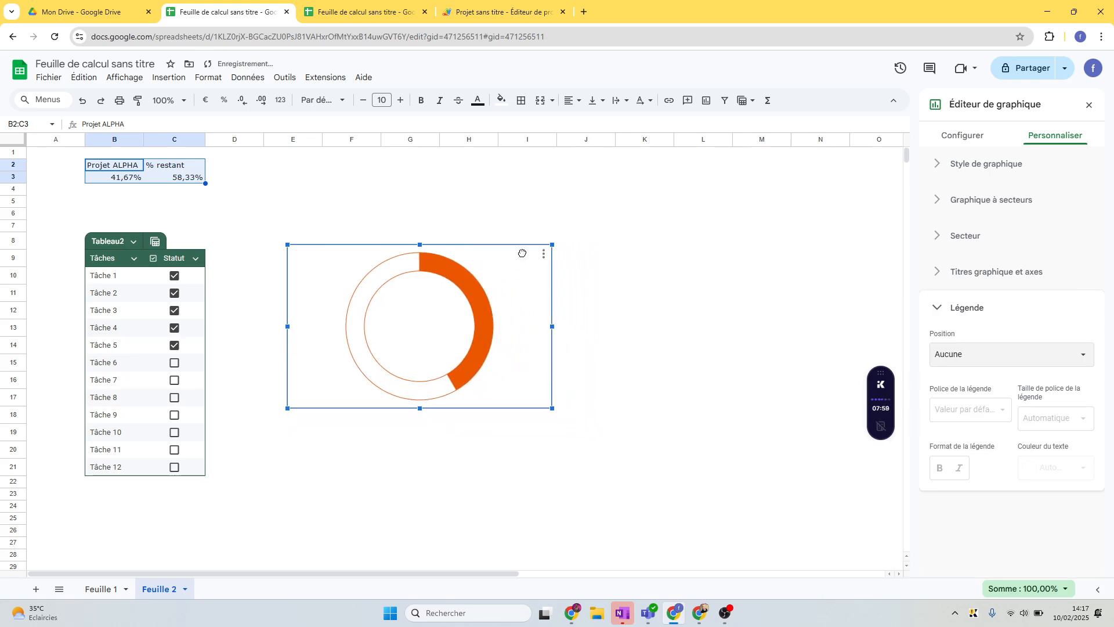
{"action": "left_click_drag", "start_coordinate": [520, 256], "coordinate": [551, 205]}
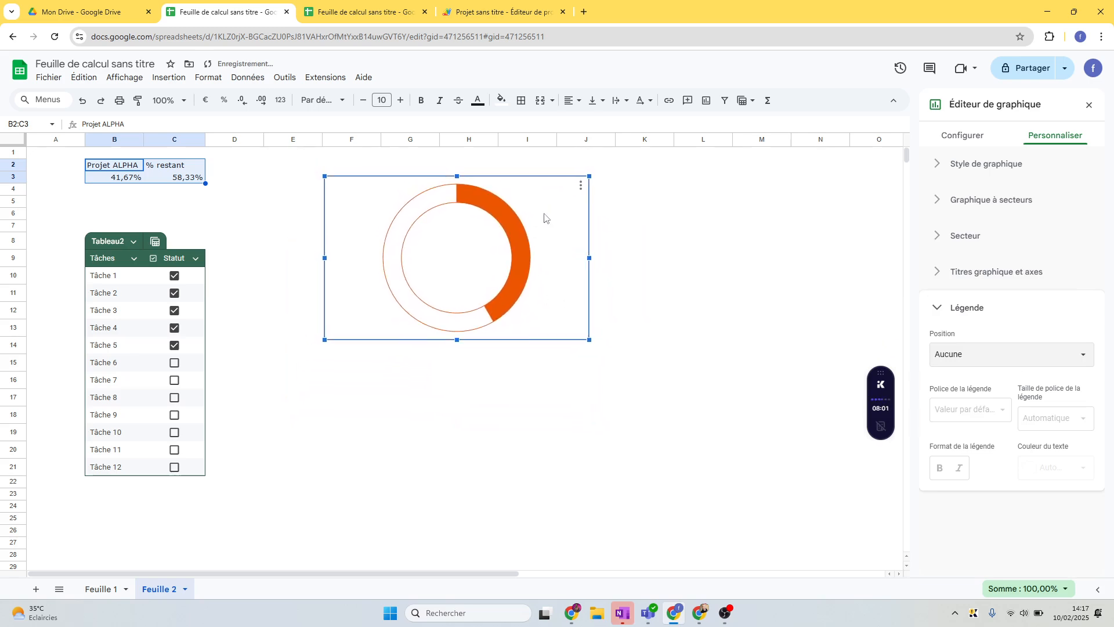
Tick Tâche 6 to Tâche 9 and untick them again to test the ring chart's progress
{"action": "left_click", "coordinate": [175, 363]}
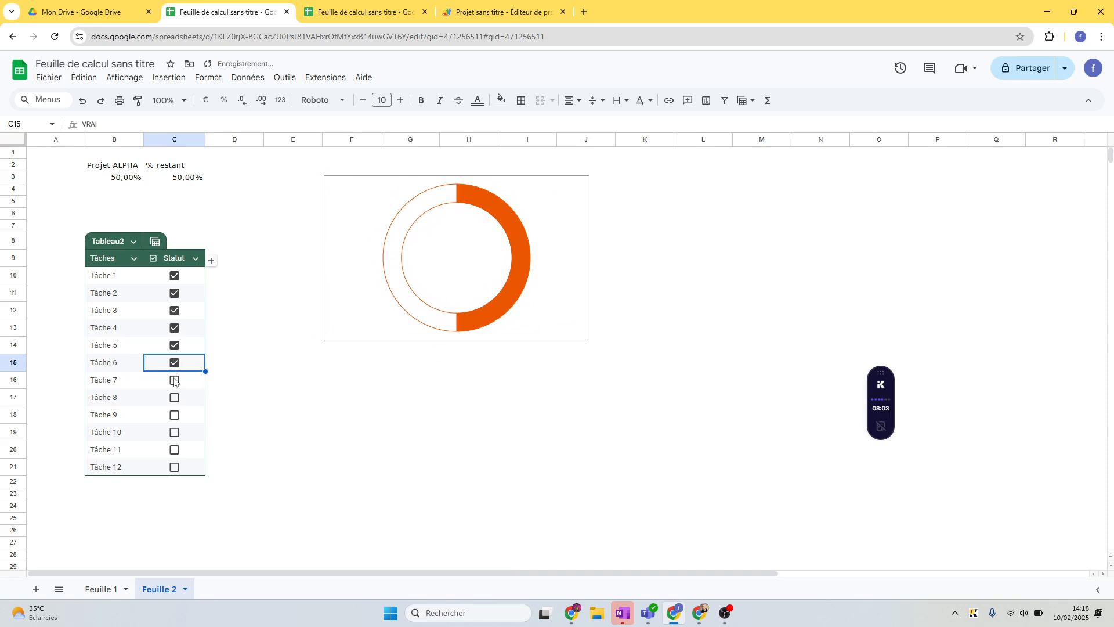
{"action": "left_click", "coordinate": [175, 381]}
{"action": "left_click", "coordinate": [175, 398]}
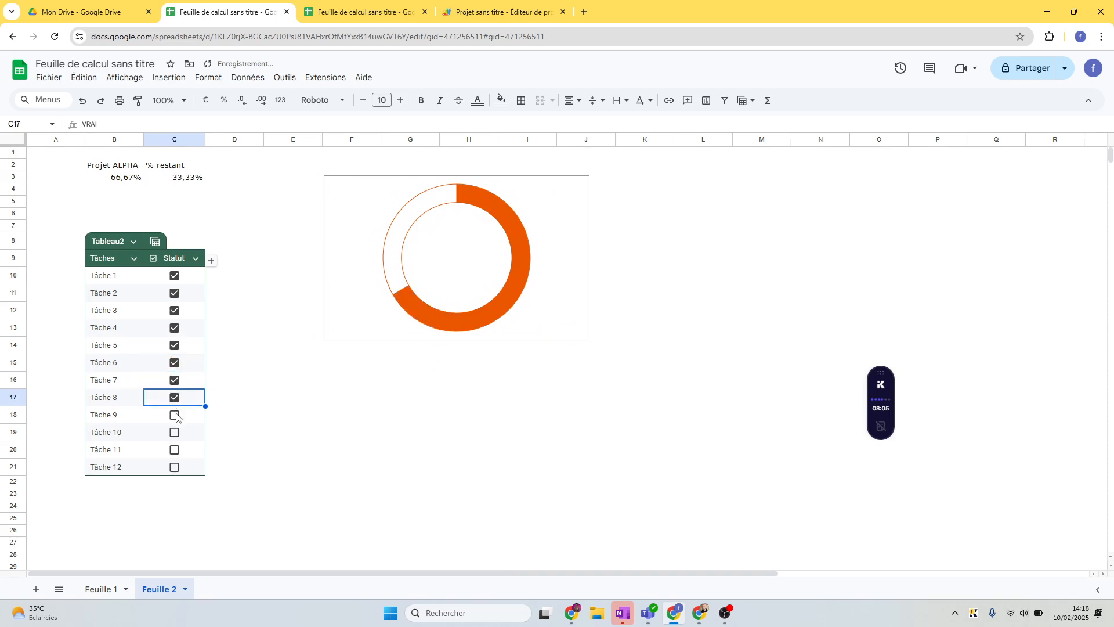
{"action": "left_click", "coordinate": [176, 417]}
{"action": "left_click", "coordinate": [175, 398]}
{"action": "left_click", "coordinate": [174, 415]}
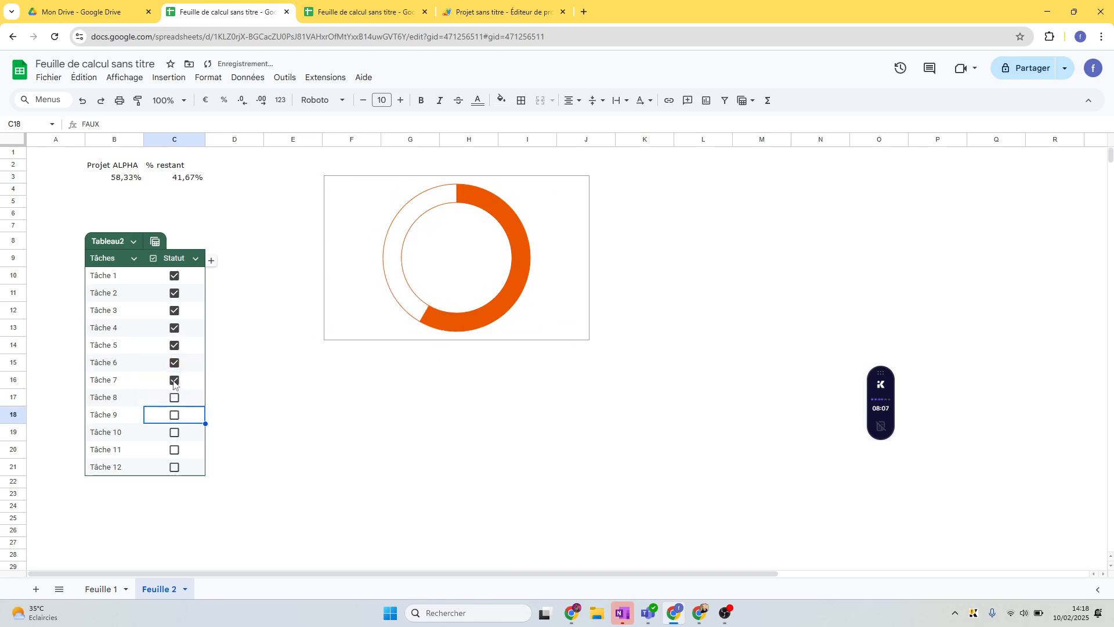
{"action": "left_click", "coordinate": [175, 381]}
{"action": "left_click", "coordinate": [174, 364]}
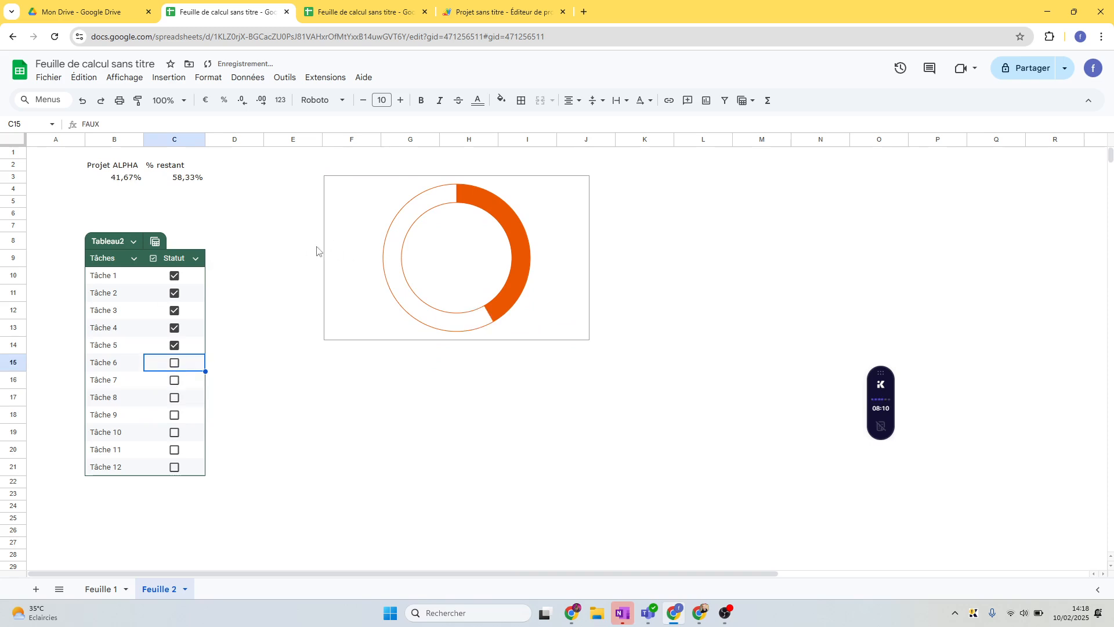
Move the ring chart aside to about columns K to O, clearing the cells beneath it
{"action": "left_click", "coordinate": [448, 249]}
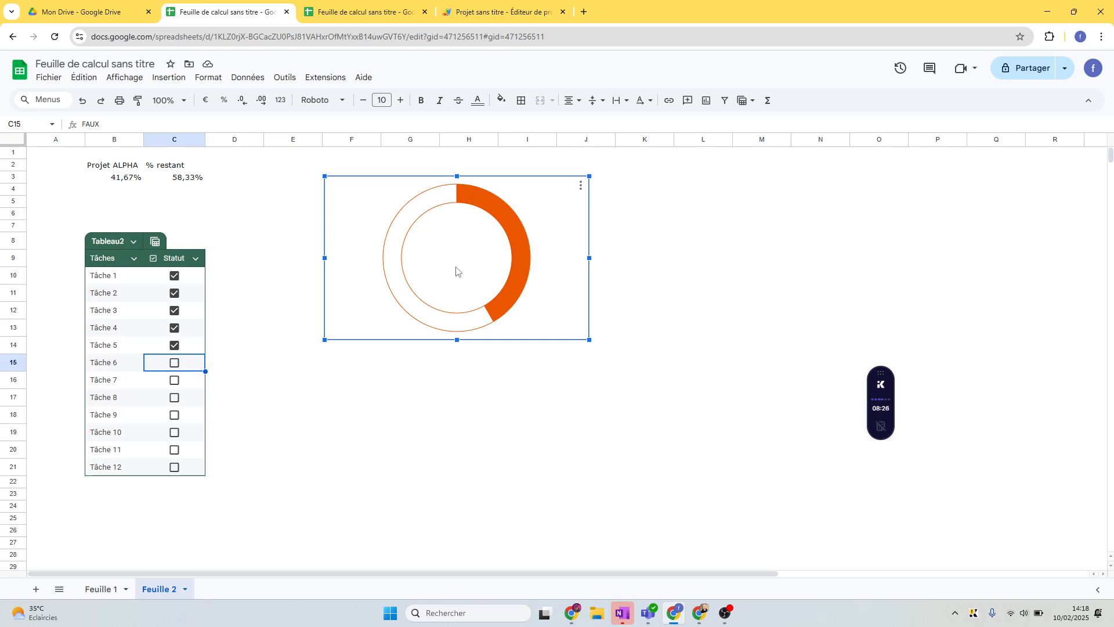
{"action": "left_click", "coordinate": [7, 274]}
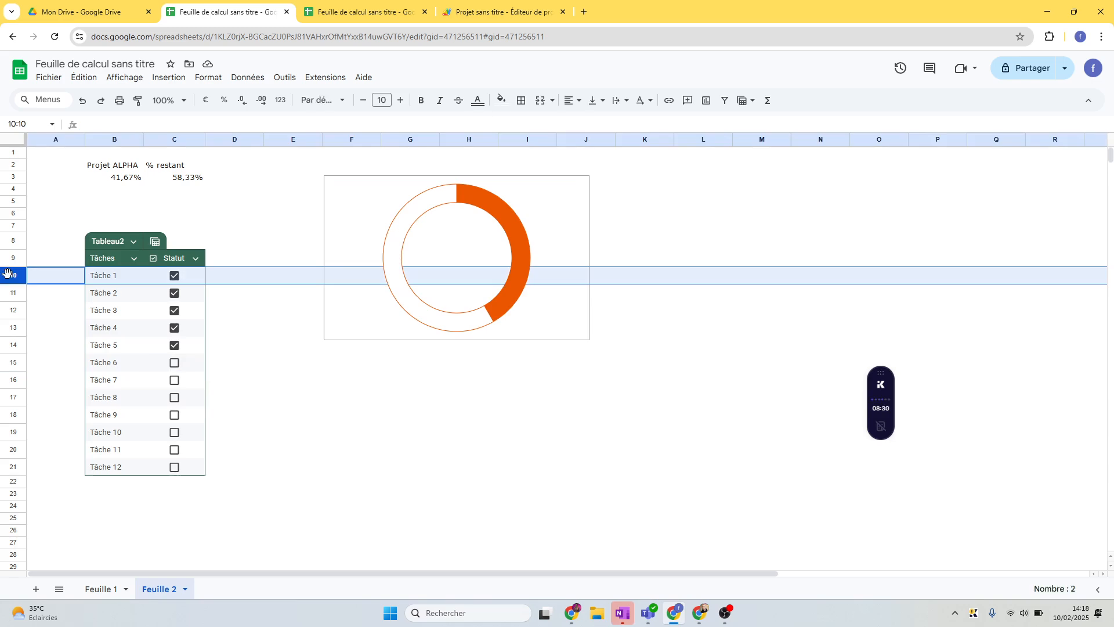
{"action": "left_click", "coordinate": [444, 233]}
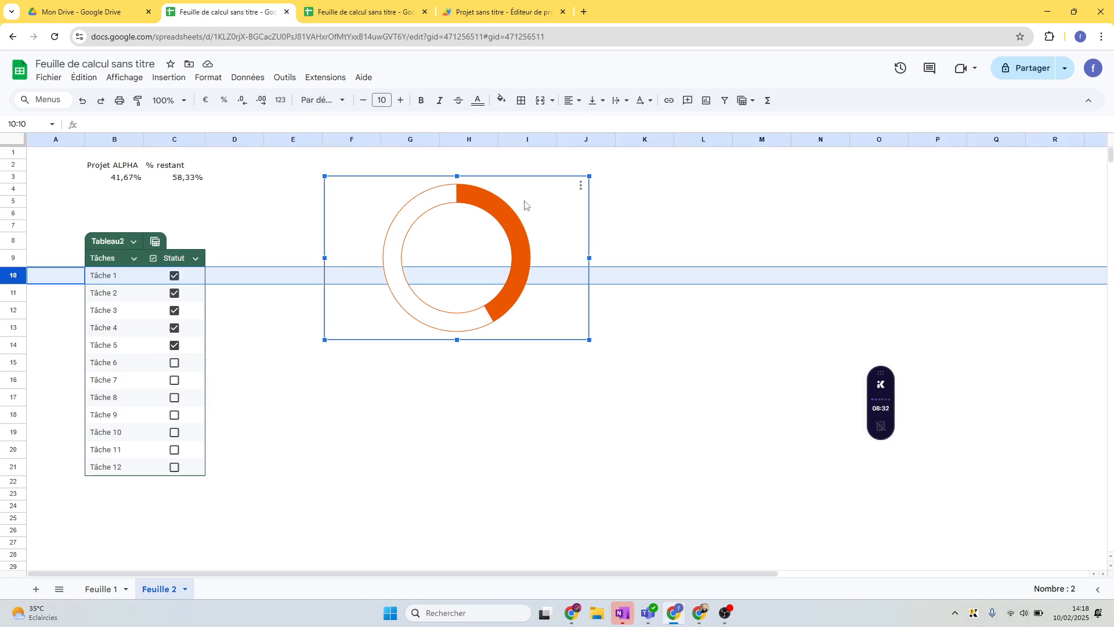
{"action": "left_click_drag", "start_coordinate": [539, 200], "coordinate": [846, 216]}
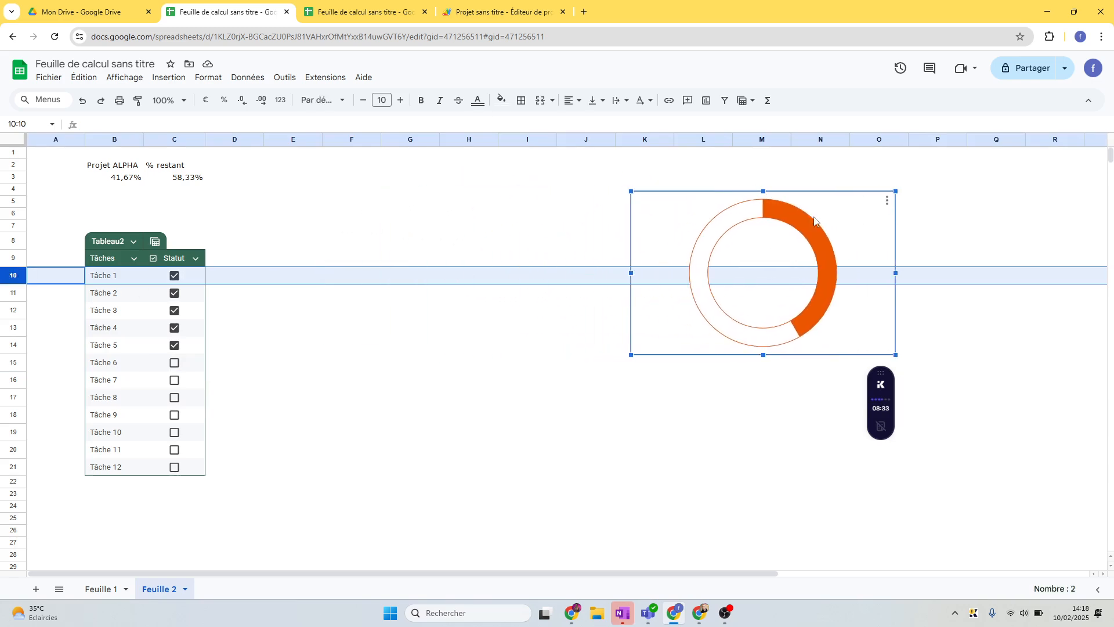
Enter =B3 in cell H9 and move the ring chart back so its hole is centred on that cell
{"action": "left_click", "coordinate": [365, 216]}
{"action": "left_click", "coordinate": [479, 262]}
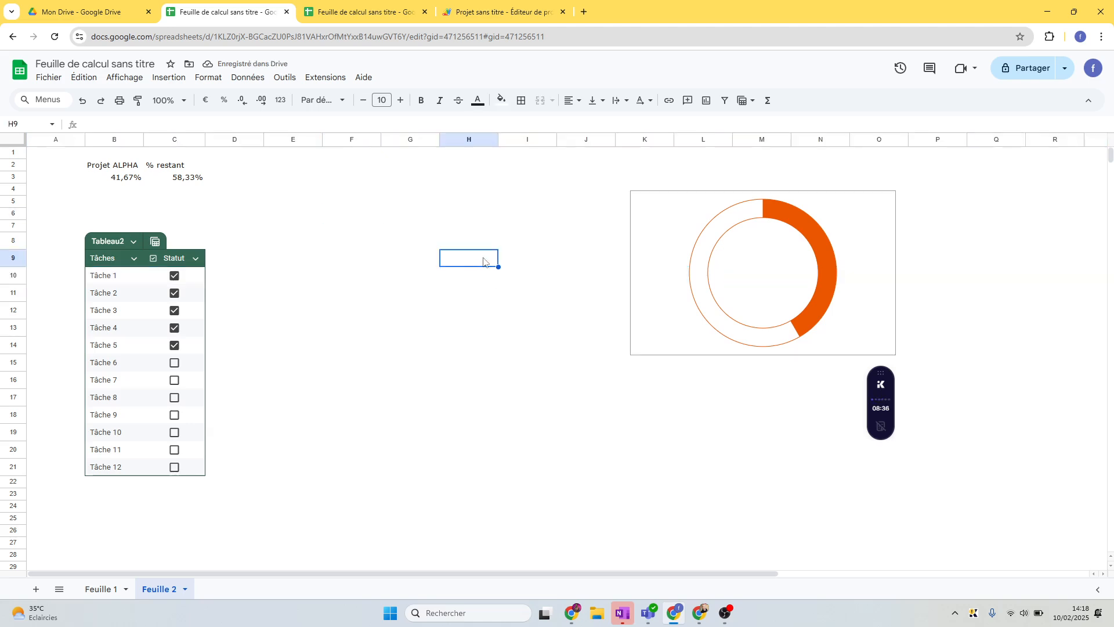
{"action": "type", "text": "="}
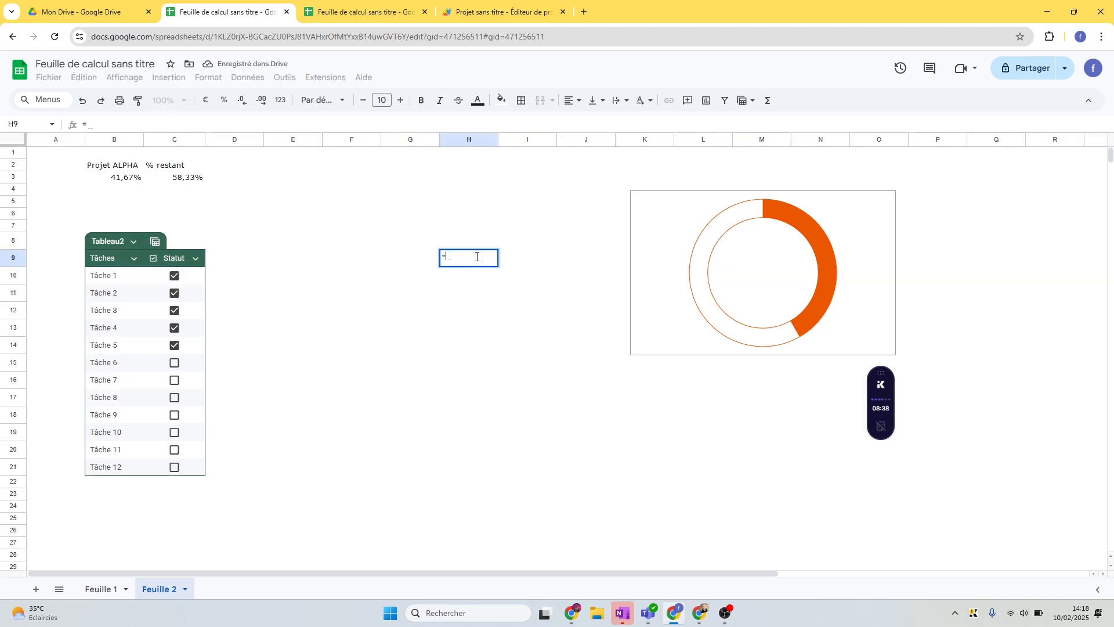
{"action": "left_click", "coordinate": [118, 182]}
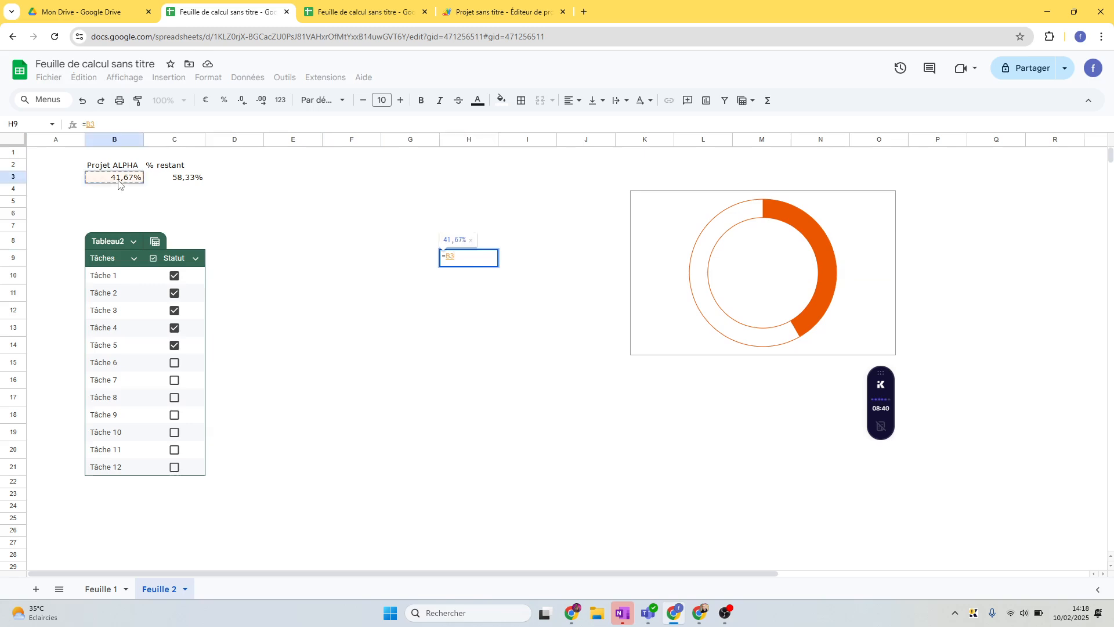
{"action": "key", "text": "Return"}
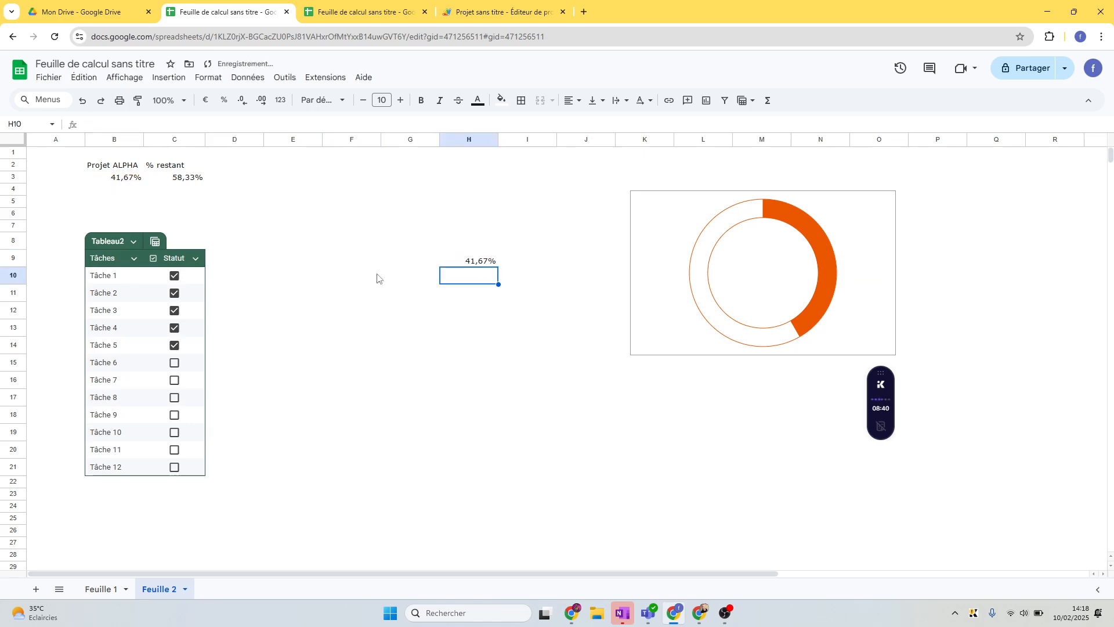
{"action": "left_click", "coordinate": [473, 262]}
{"action": "left_click_drag", "start_coordinate": [751, 261], "coordinate": [451, 244]}
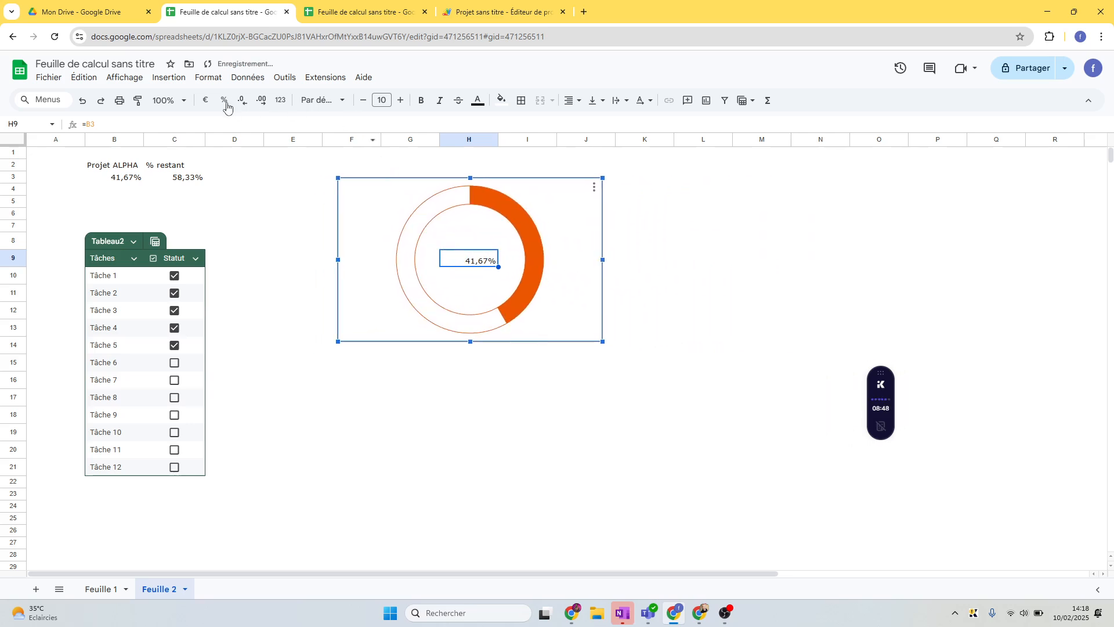
Format the percentage in H9 as custom orange, bold text at font size 14
{"action": "left_click", "coordinate": [478, 100]}
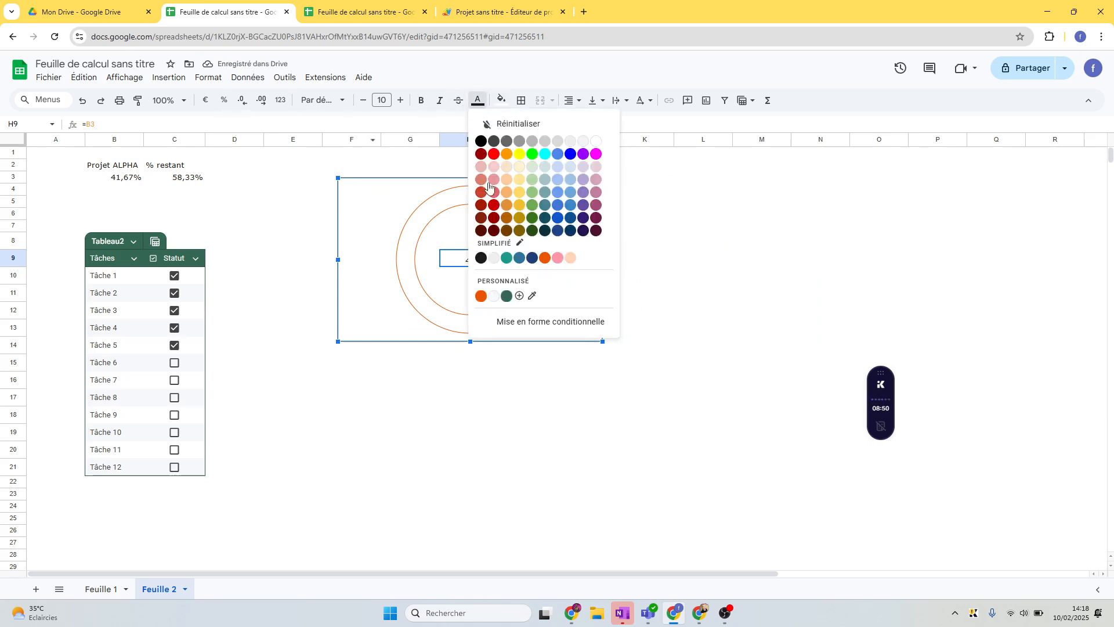
{"action": "left_click", "coordinate": [481, 296]}
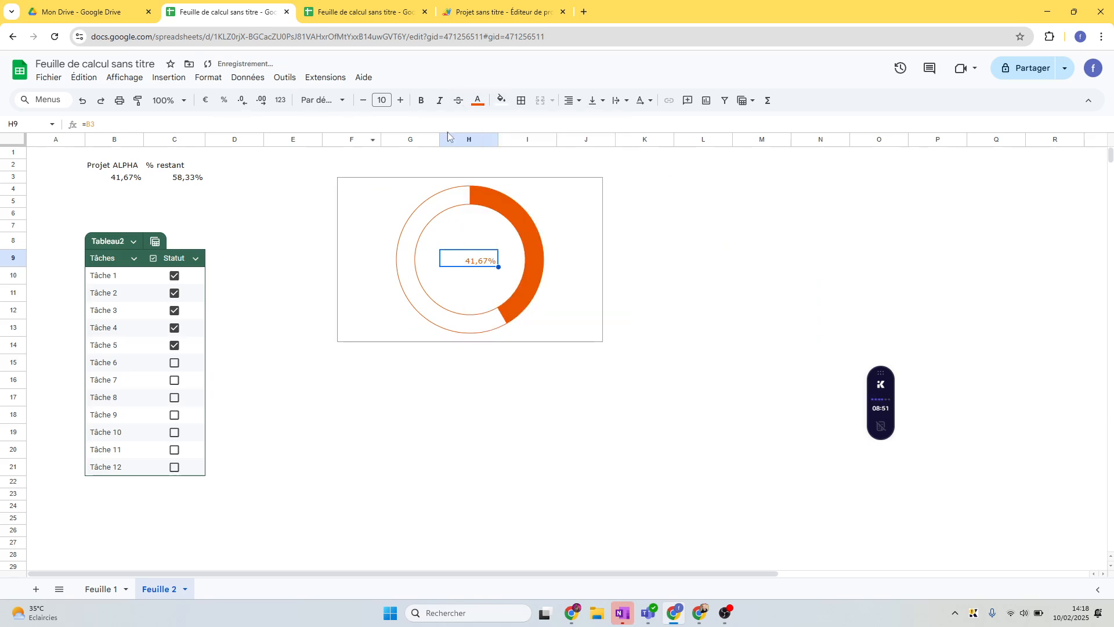
{"action": "left_click", "coordinate": [421, 100]}
{"action": "left_click", "coordinate": [401, 101]}
{"action": "left_click", "coordinate": [401, 100]}
{"action": "left_click", "coordinate": [401, 101]}
{"action": "left_click", "coordinate": [403, 101]}
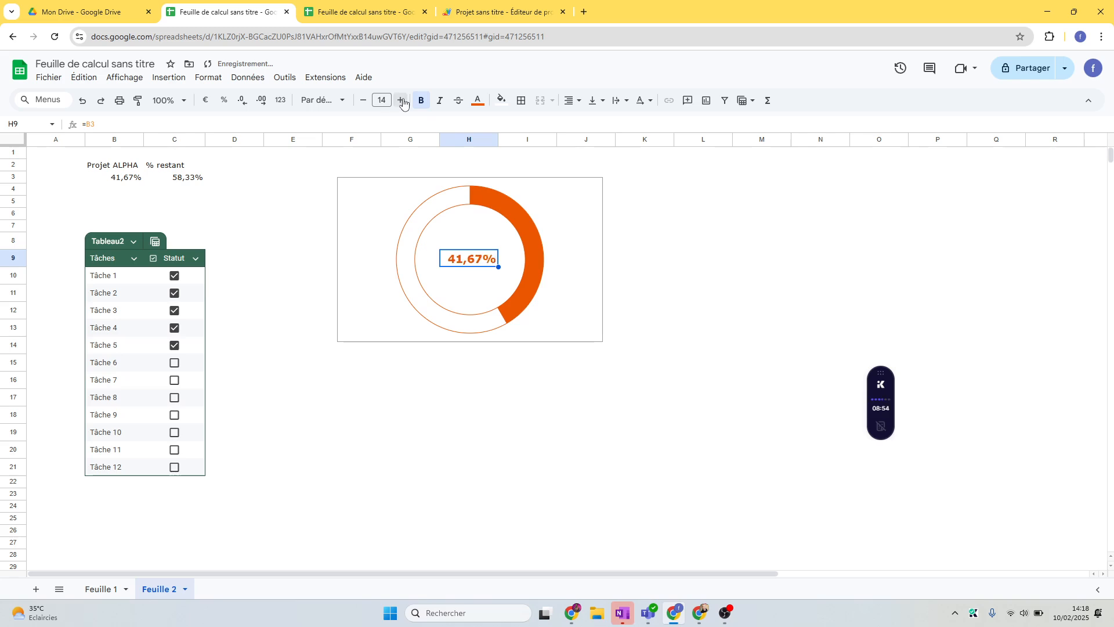
Set the percentage in H9 to font size 15 and nudge the ring chart slightly up and left around it
{"action": "left_click", "coordinate": [402, 101]}
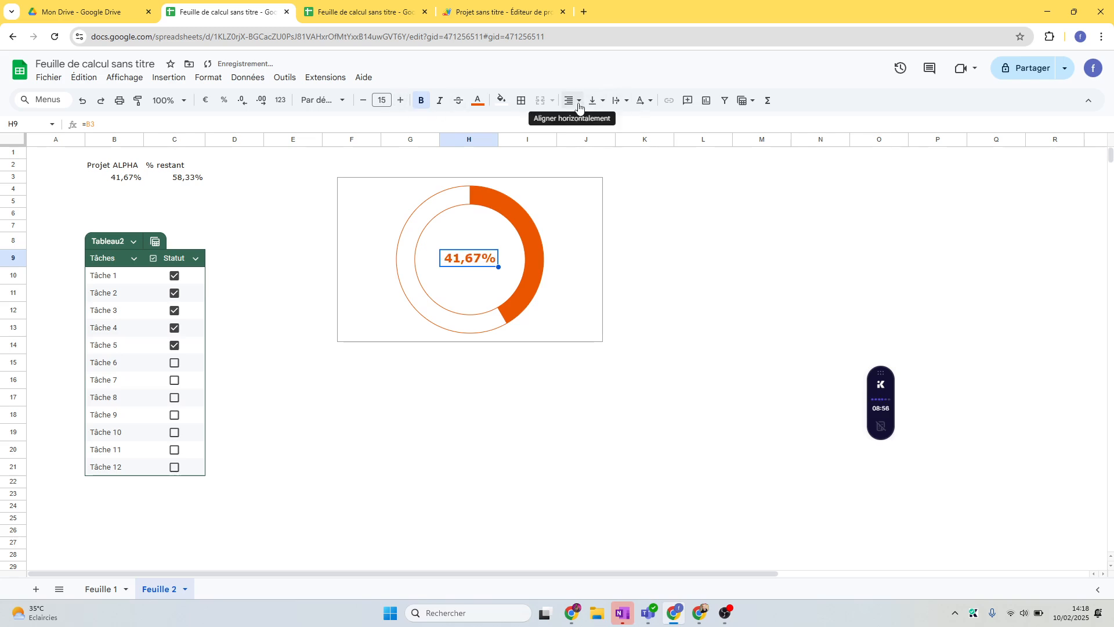
{"action": "left_click", "coordinate": [712, 225]}
{"action": "left_click", "coordinate": [555, 261]}
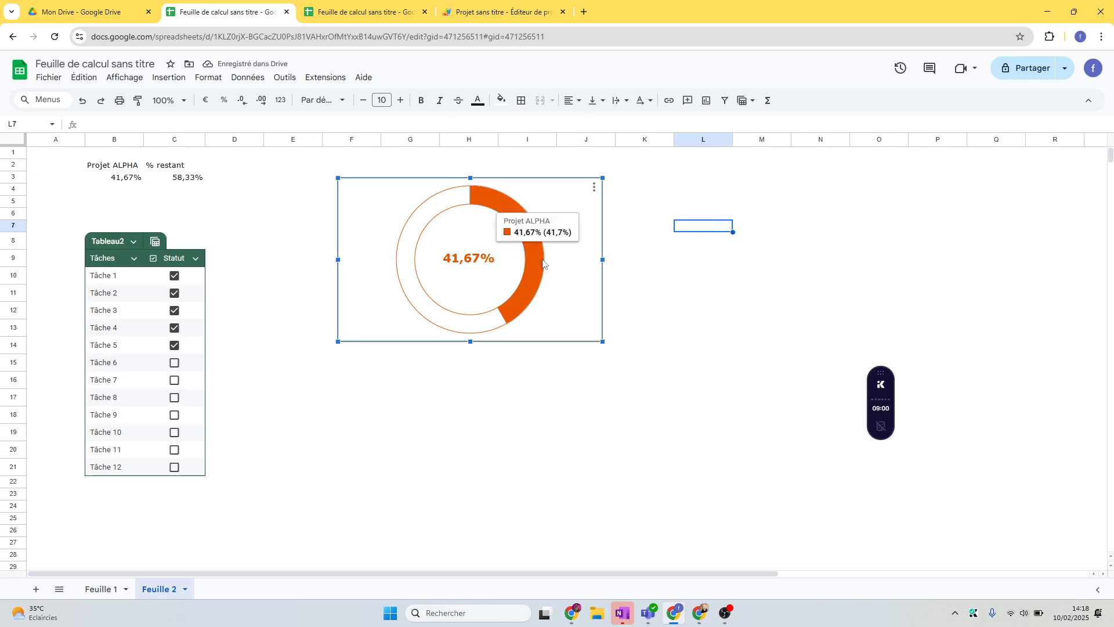
{"action": "left_click_drag", "start_coordinate": [561, 261], "coordinate": [555, 252]}
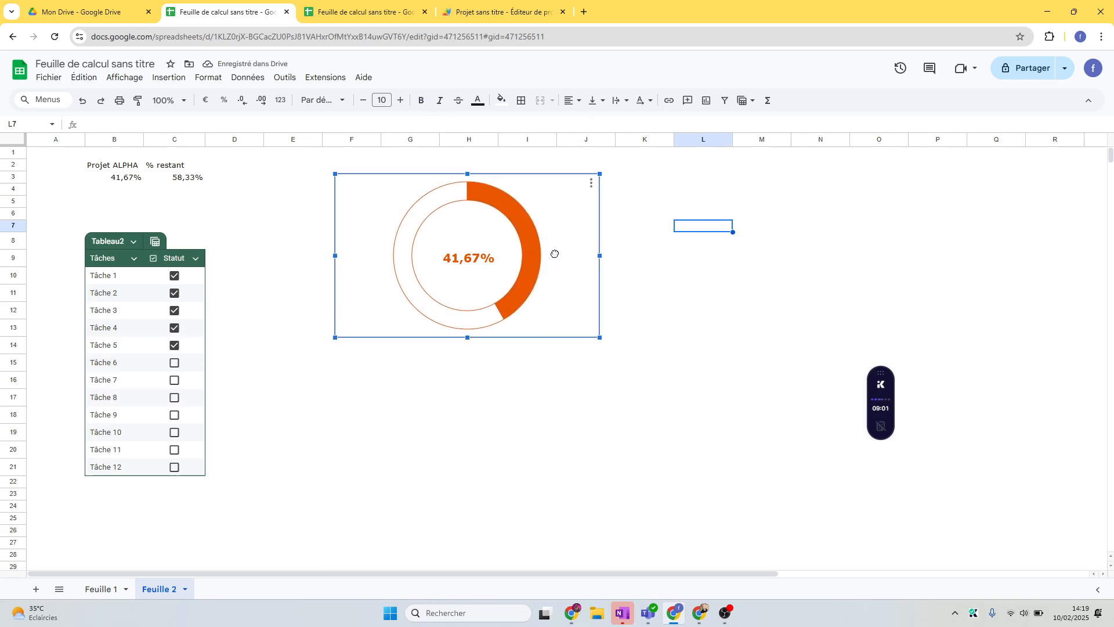
{"action": "left_click", "coordinate": [715, 278]}
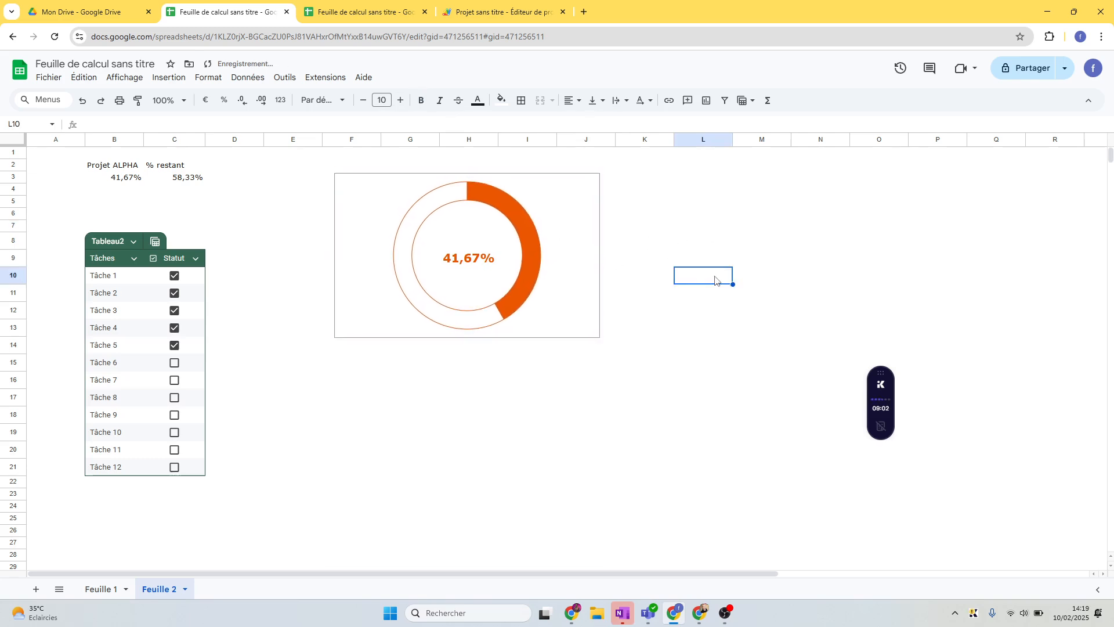
Tick Tâche 6, Tâche 7 and Tâche 8 in the task table, keeping Tâche 5 ticked
{"action": "left_click", "coordinate": [174, 351]}
{"action": "left_click", "coordinate": [174, 346]}
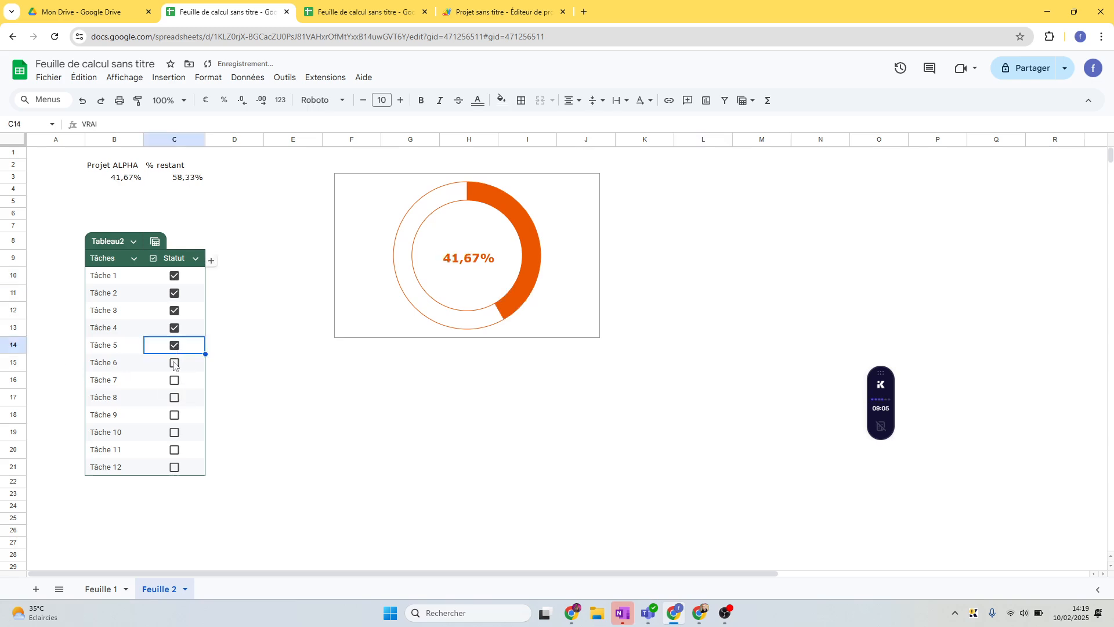
{"action": "left_click", "coordinate": [174, 364]}
{"action": "left_click", "coordinate": [174, 381]}
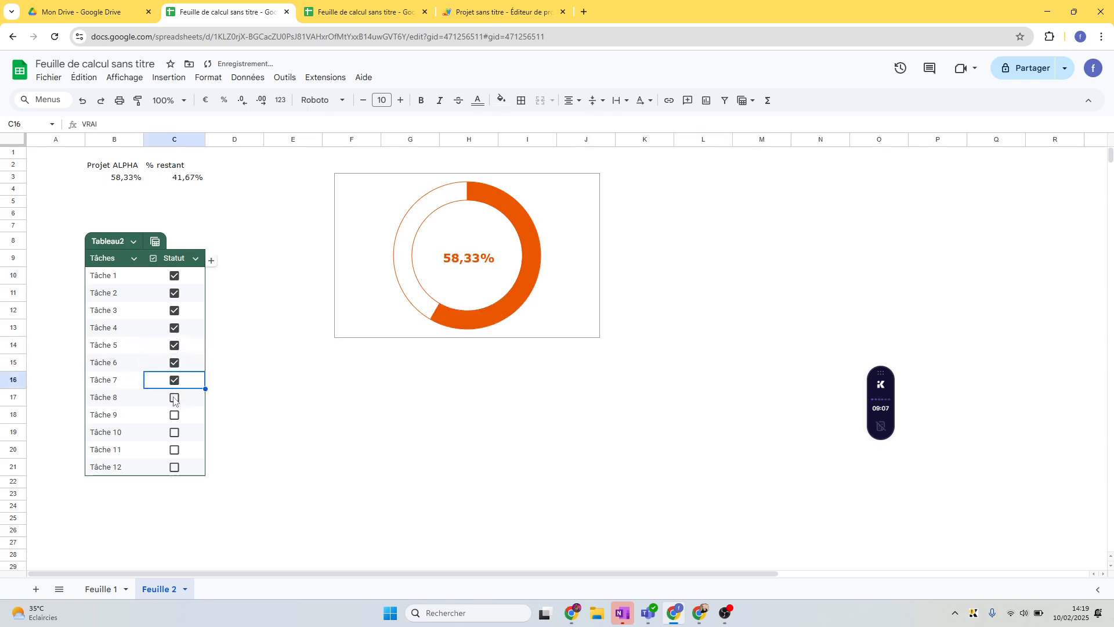
{"action": "left_click", "coordinate": [174, 398]}
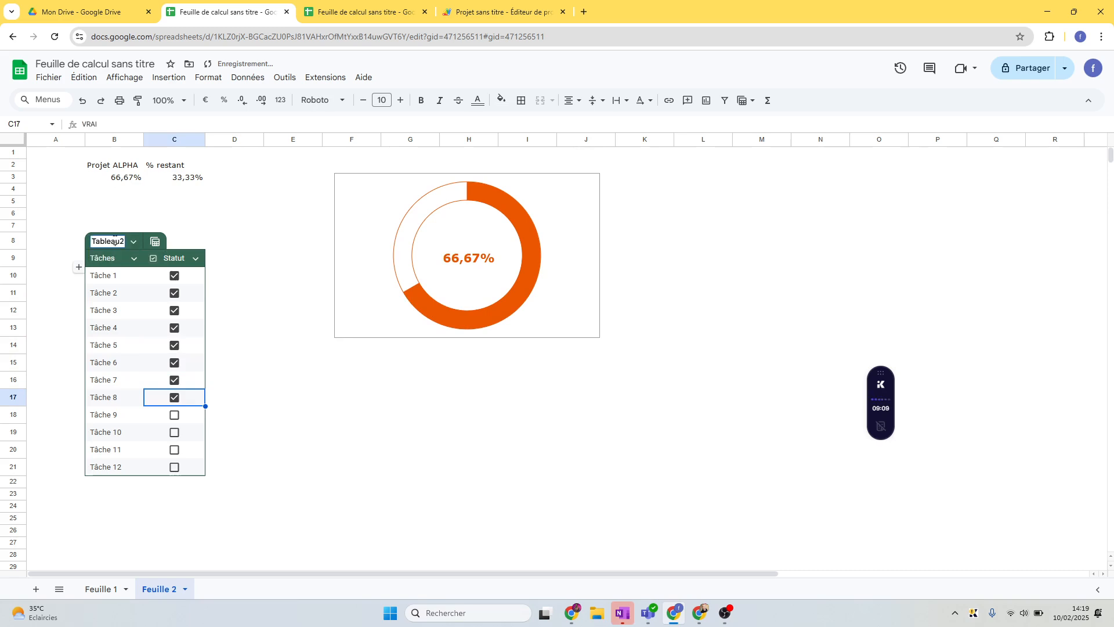
Set the task table's header colour to custom orange #eb5600, sampled from the ring chart with the eyedropper
{"action": "left_click", "coordinate": [134, 242]}
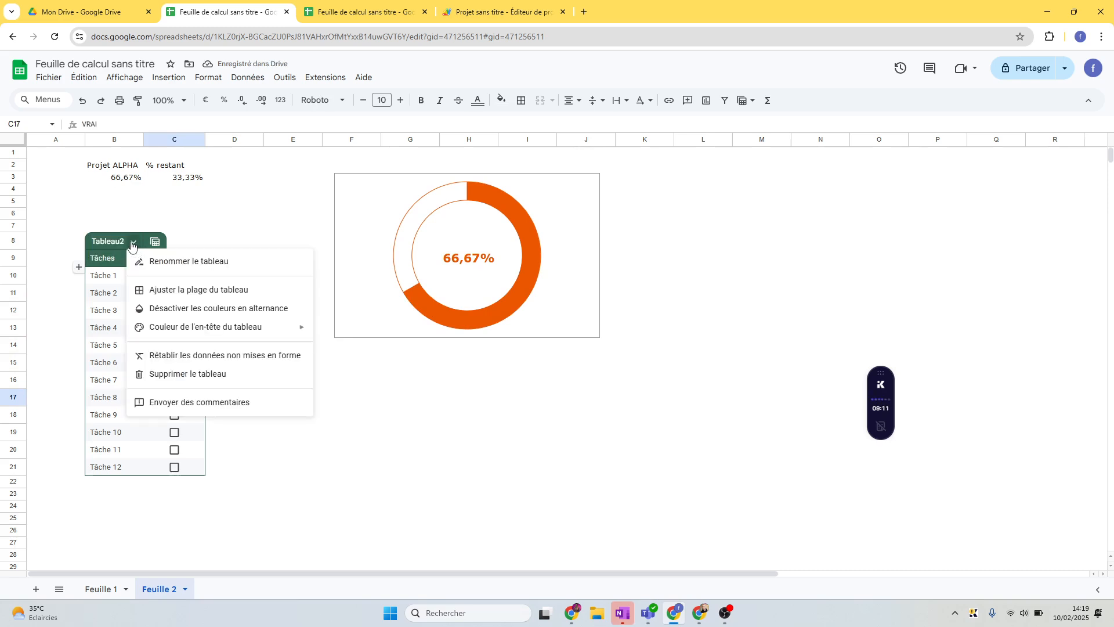
{"action": "mouse_move", "coordinate": [177, 334]}
{"action": "left_click", "coordinate": [326, 373]}
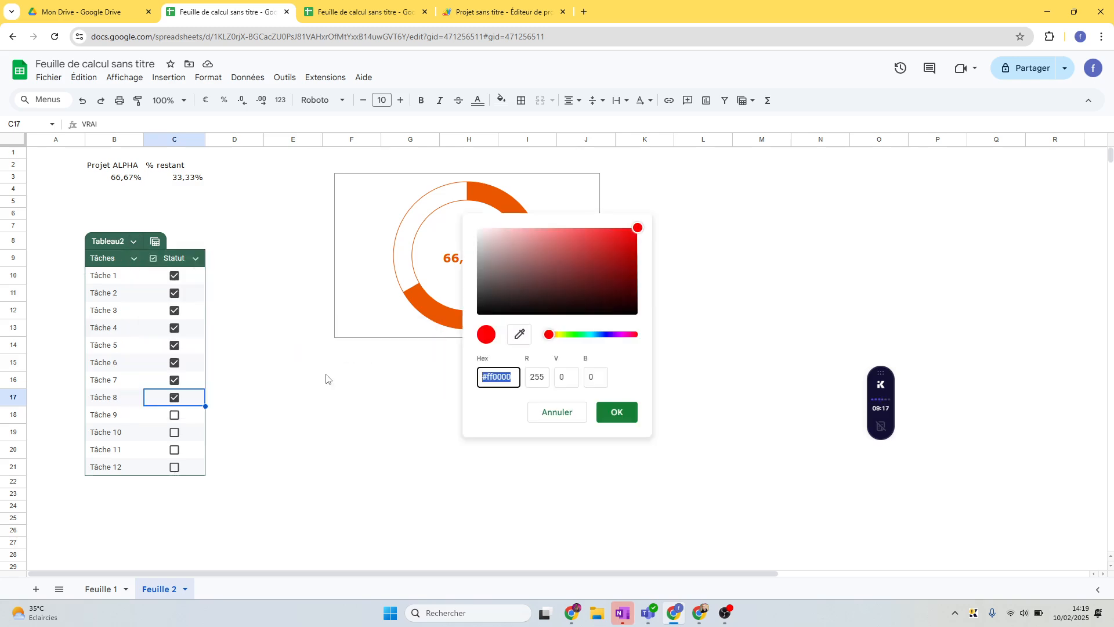
{"action": "left_click", "coordinate": [615, 254]}
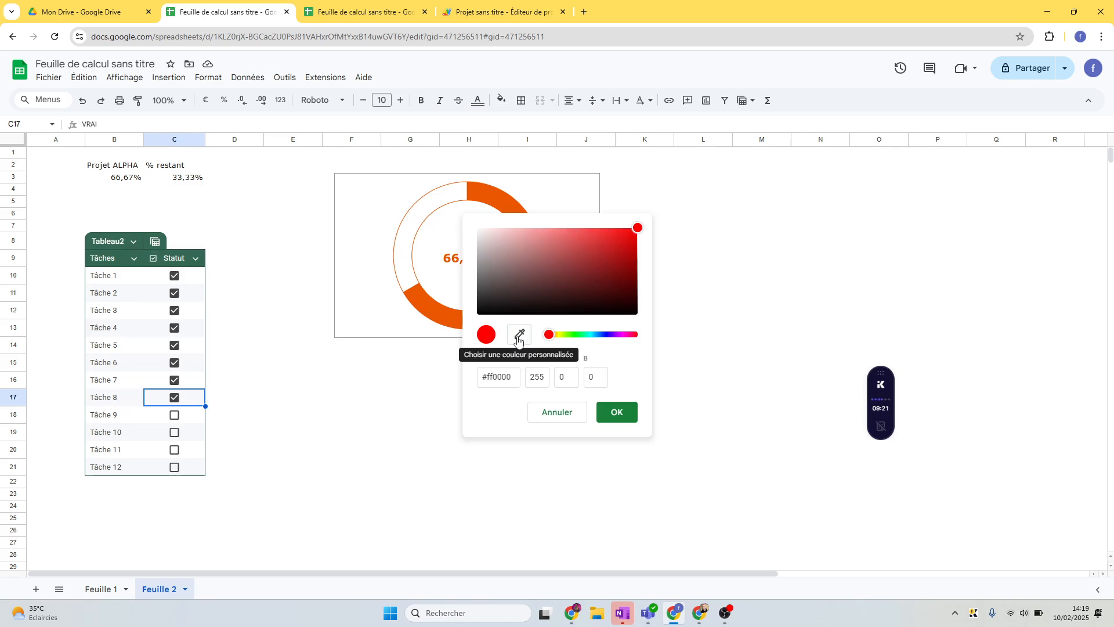
{"action": "left_click", "coordinate": [518, 340]}
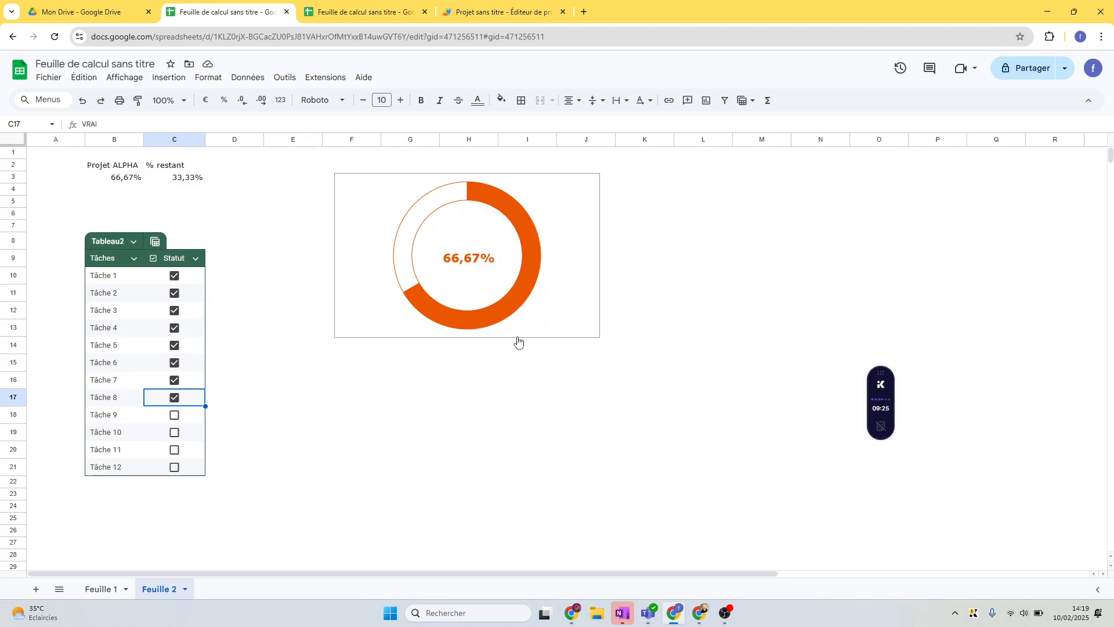
{"action": "left_click", "coordinate": [511, 302]}
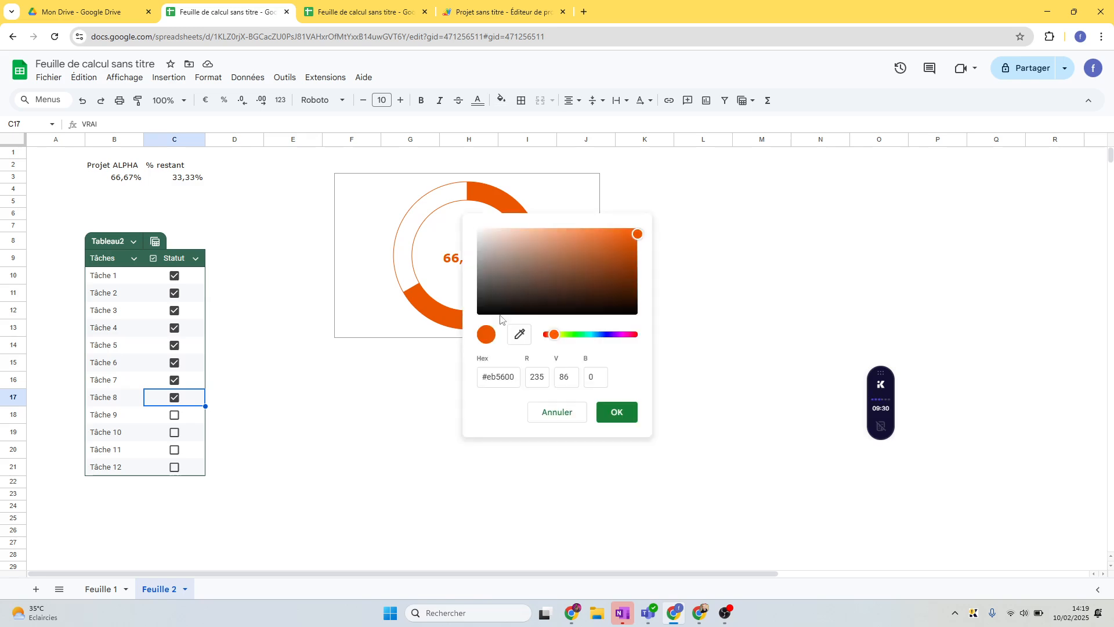
{"action": "left_click", "coordinate": [624, 415]}
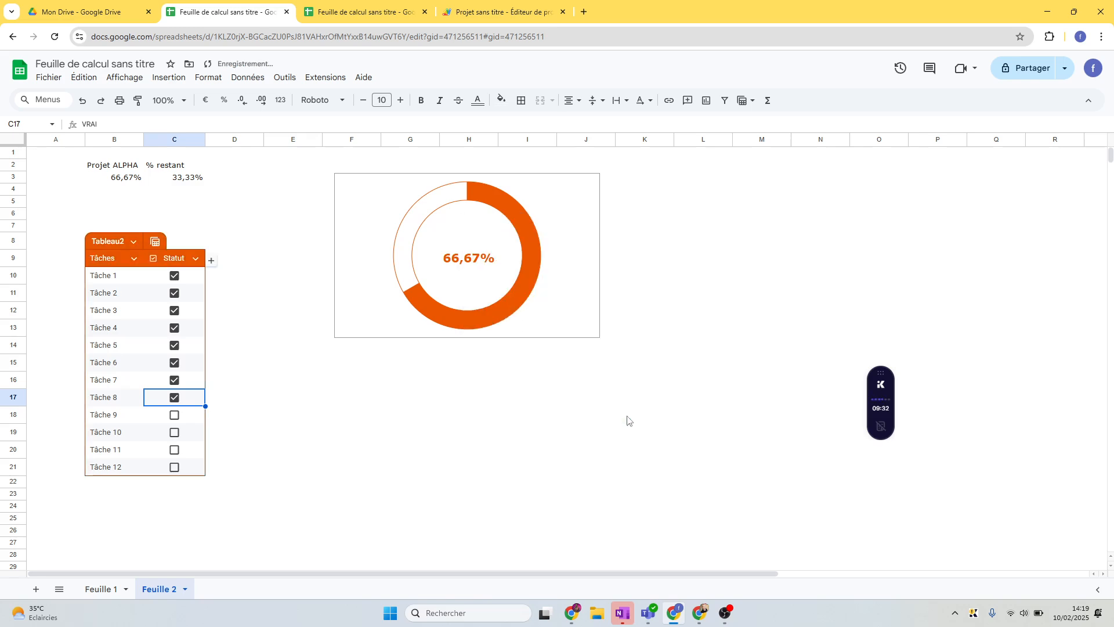
Select the Projet ALPHA cells B2:B3, followed by the % restant cells C2:C3
{"action": "left_click", "coordinate": [107, 167]}
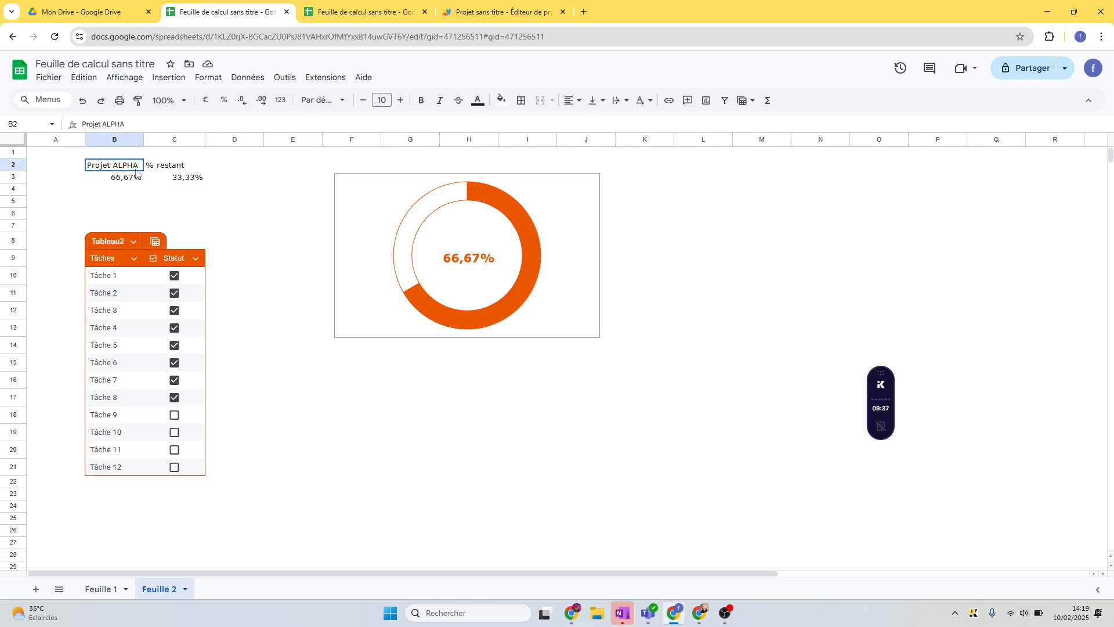
{"action": "left_click", "coordinate": [176, 180], "text": "shift"}
{"action": "left_click", "coordinate": [118, 171]}
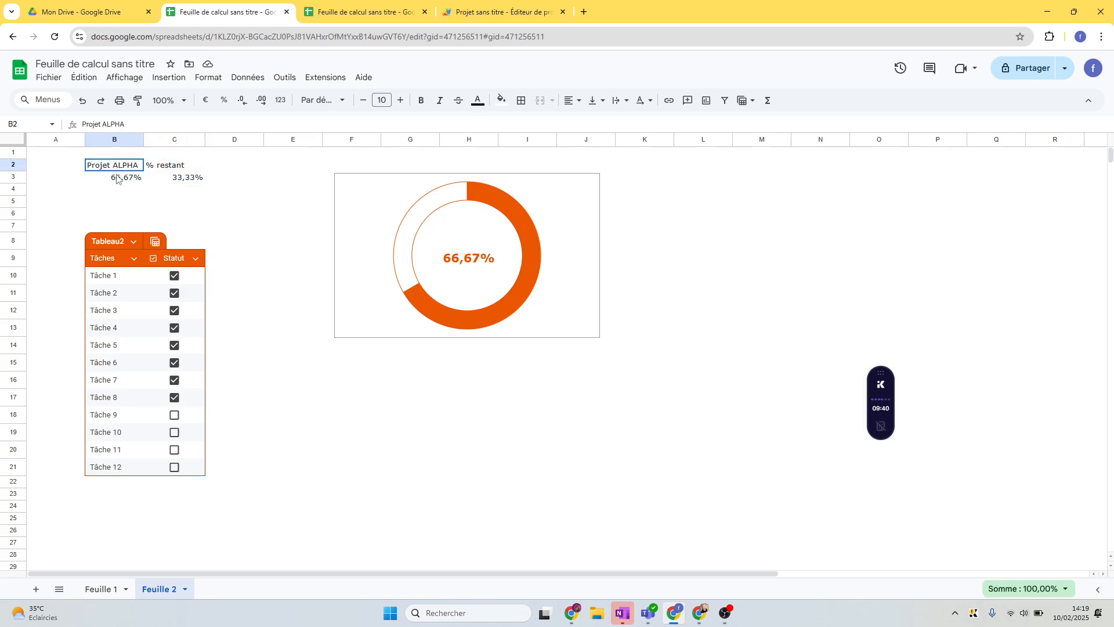
{"action": "left_click", "coordinate": [120, 180], "text": "shift"}
{"action": "left_click_drag", "start_coordinate": [163, 167], "coordinate": [167, 181]}
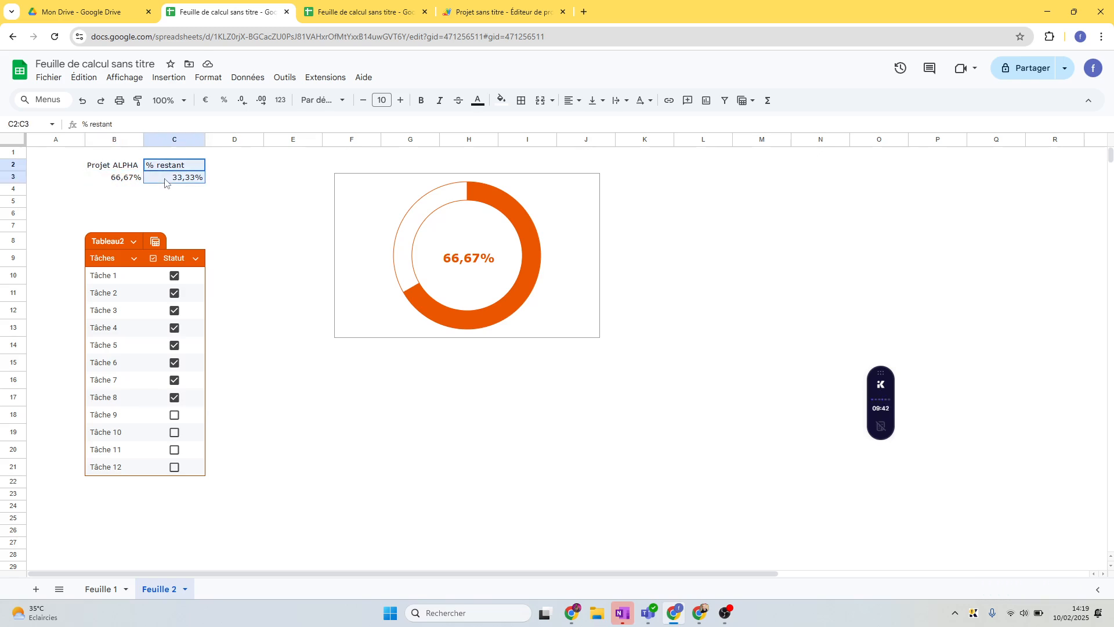